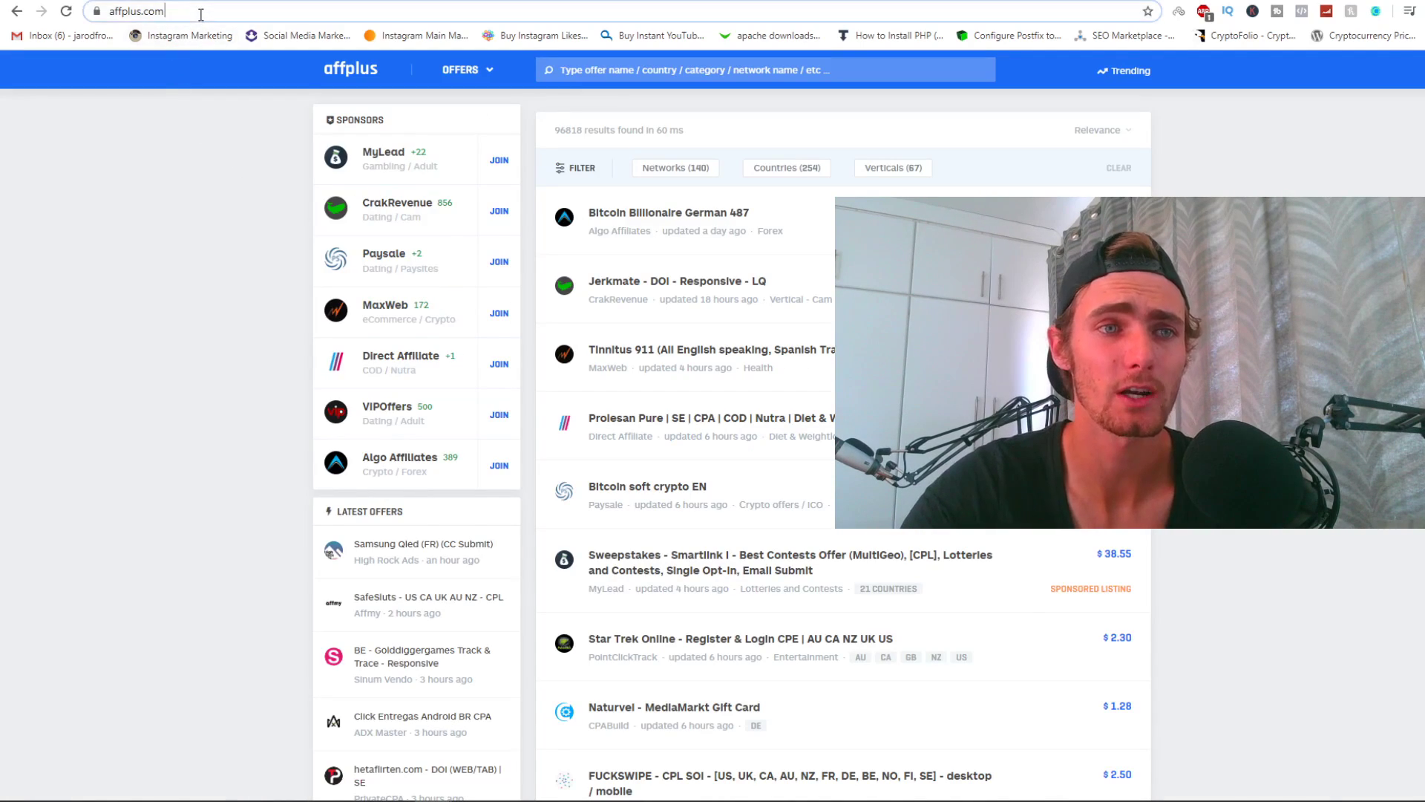
Search Affplus for 'survey' and browse the 3,263 results, including the Survey Savvy offer.
click(137, 11)
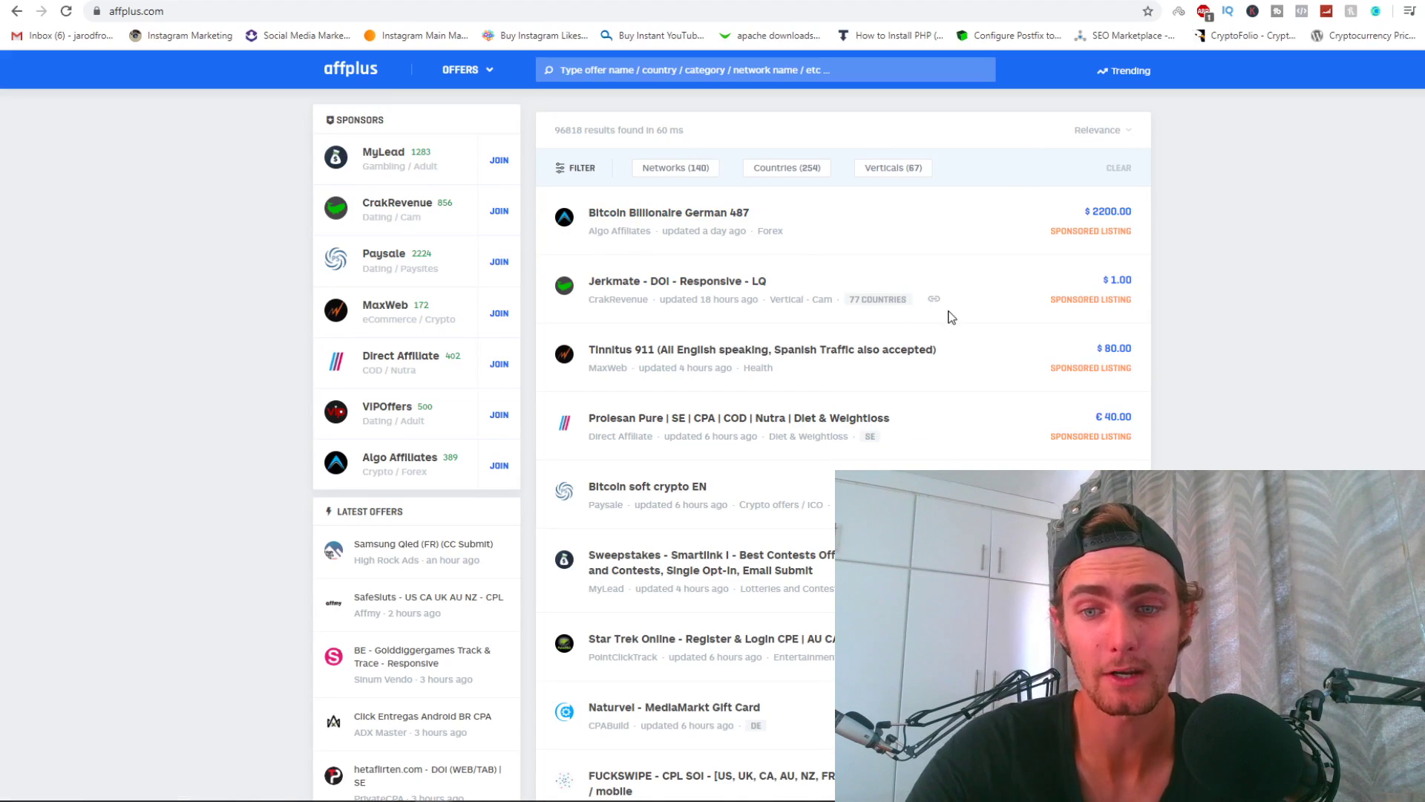
click(655, 73)
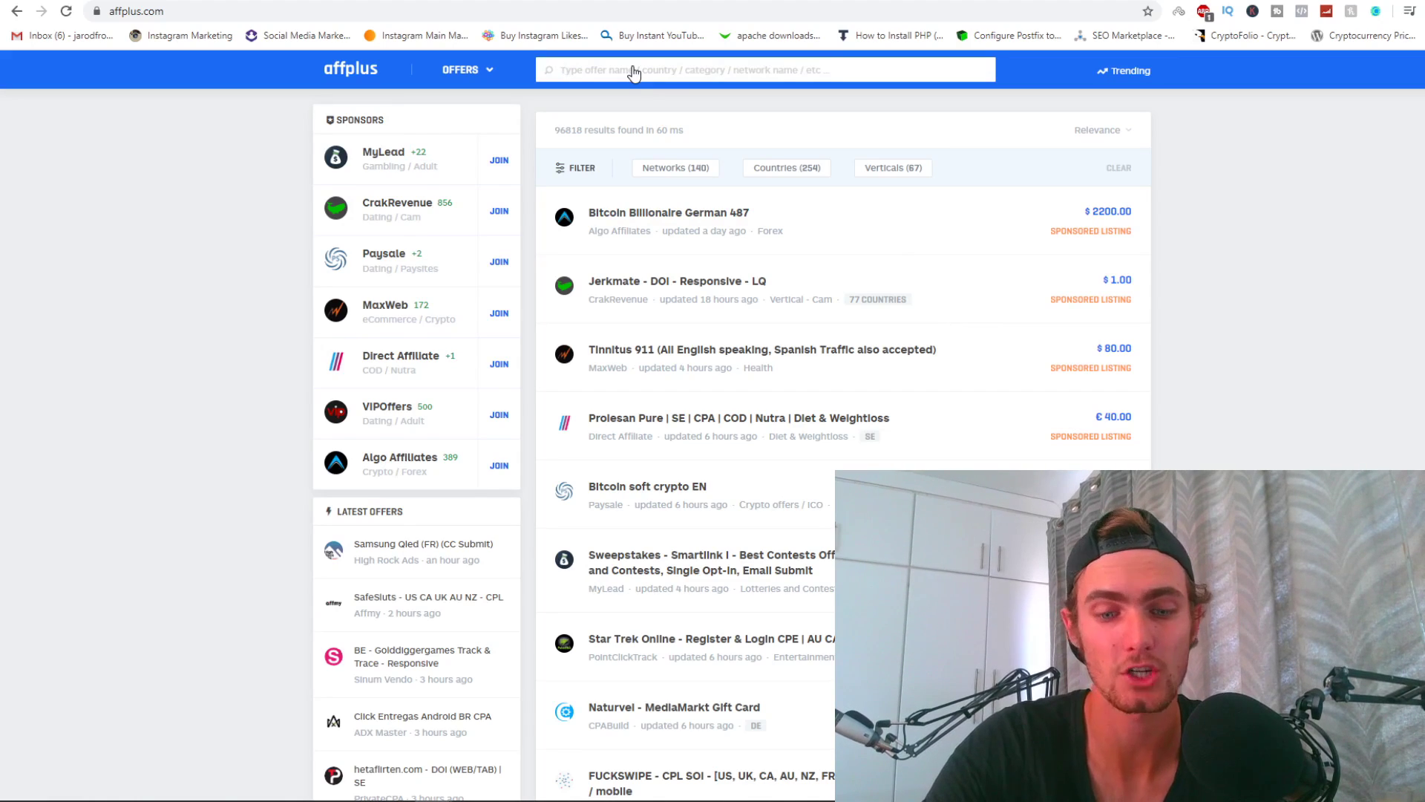
text(survey)
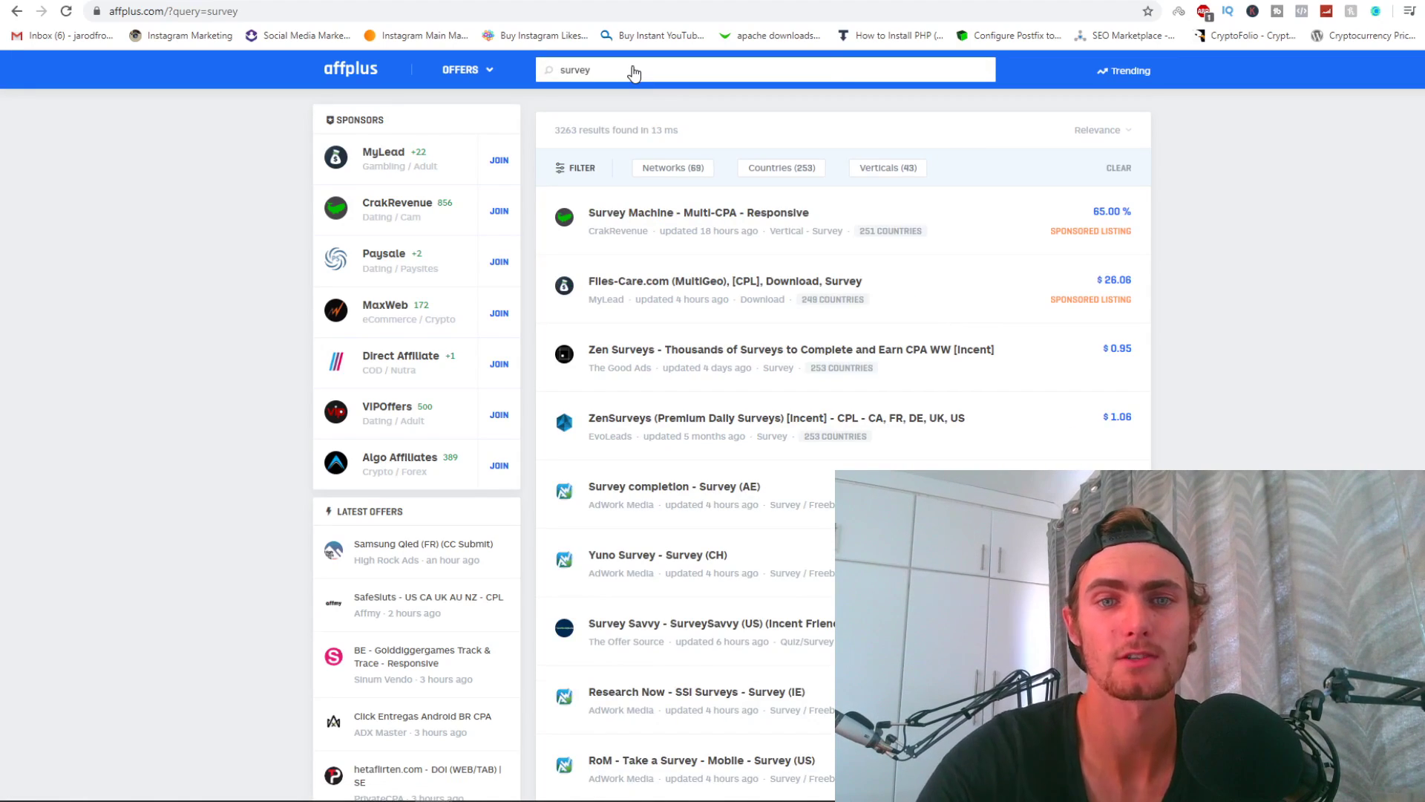
click(1282, 293)
scroll(980, 295, down, 2)
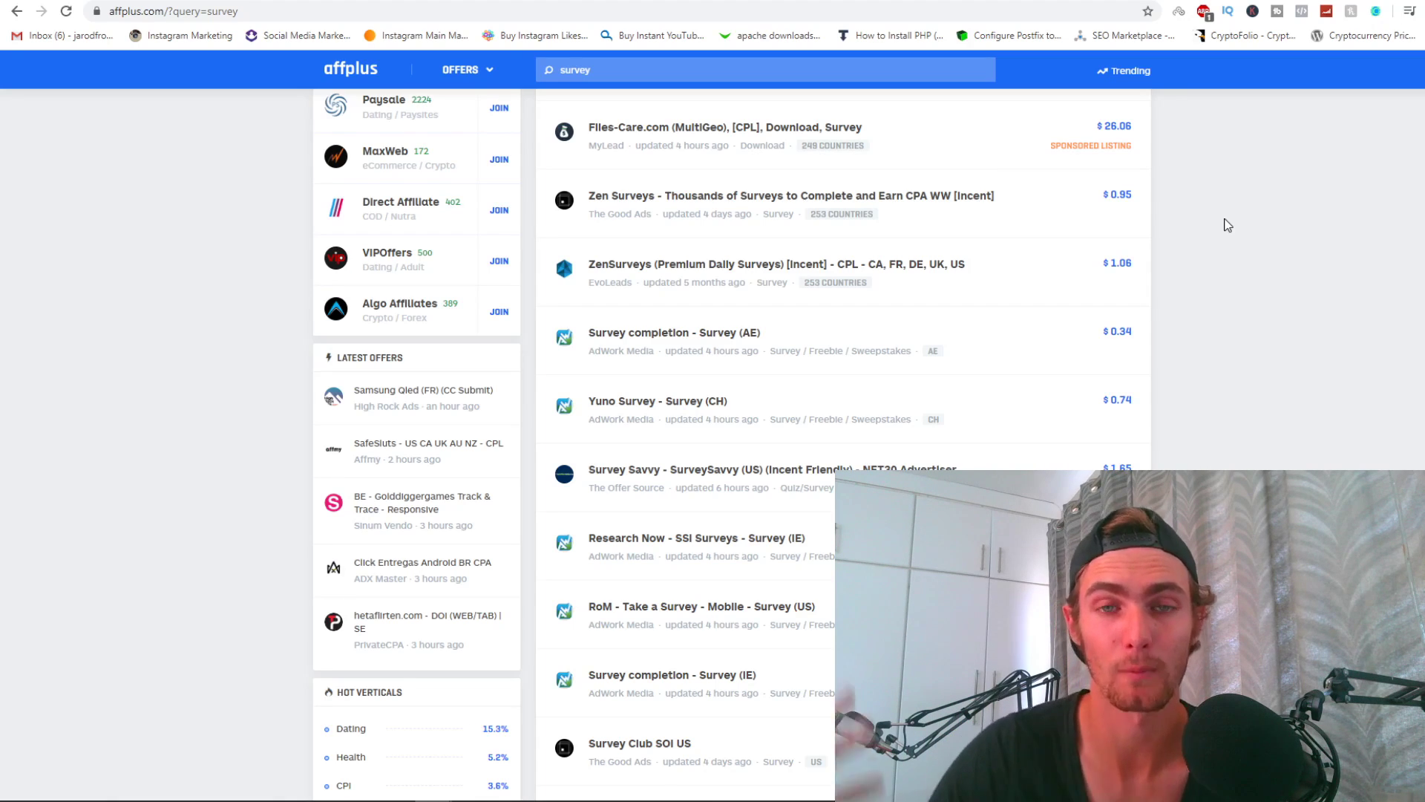
scroll(913, 257, down, 1)
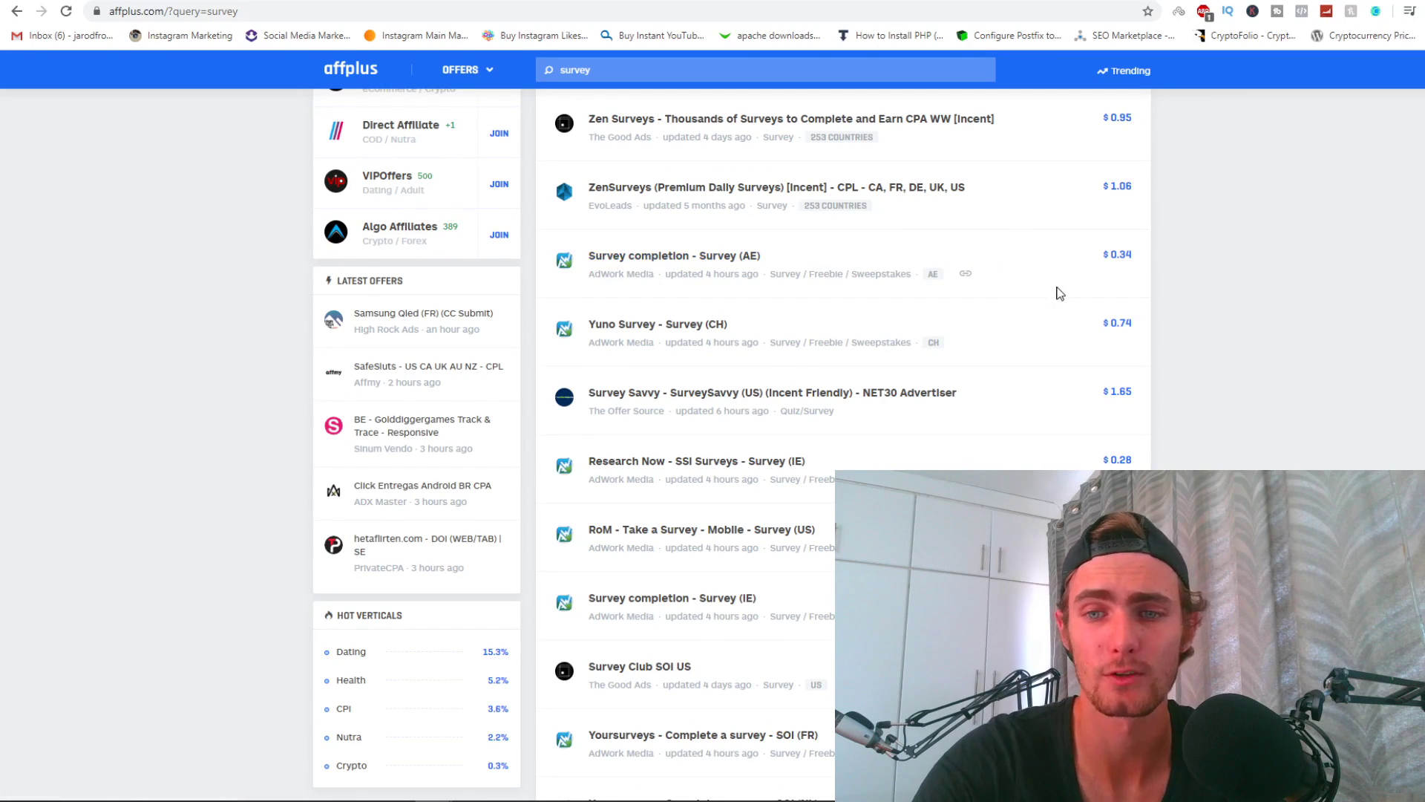
scroll(1122, 314, down, 1)
triple_click(1115, 317)
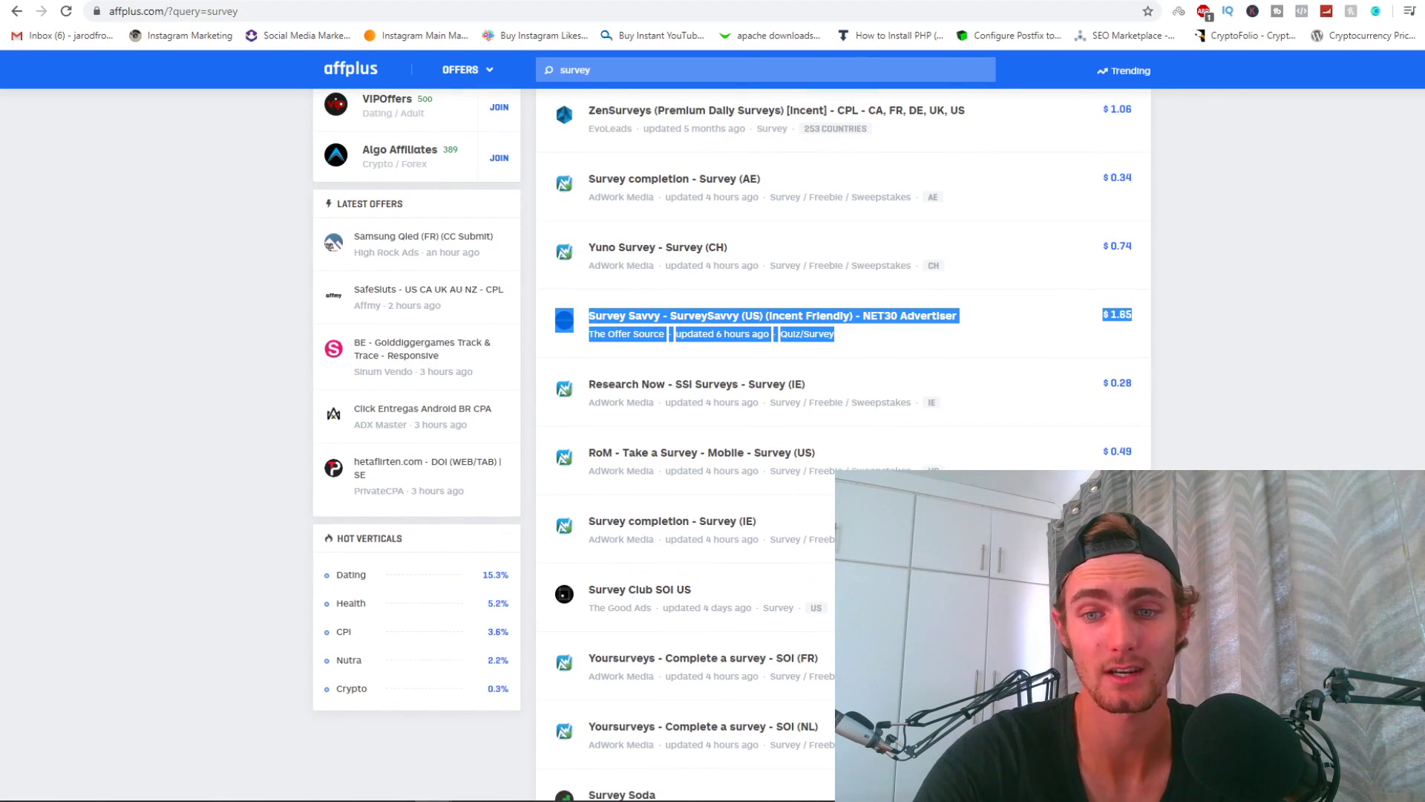
scroll(1115, 317, down, 2)
scroll(1114, 318, down, 2)
scroll(1116, 317, down, 1)
scroll(1115, 317, down, 1)
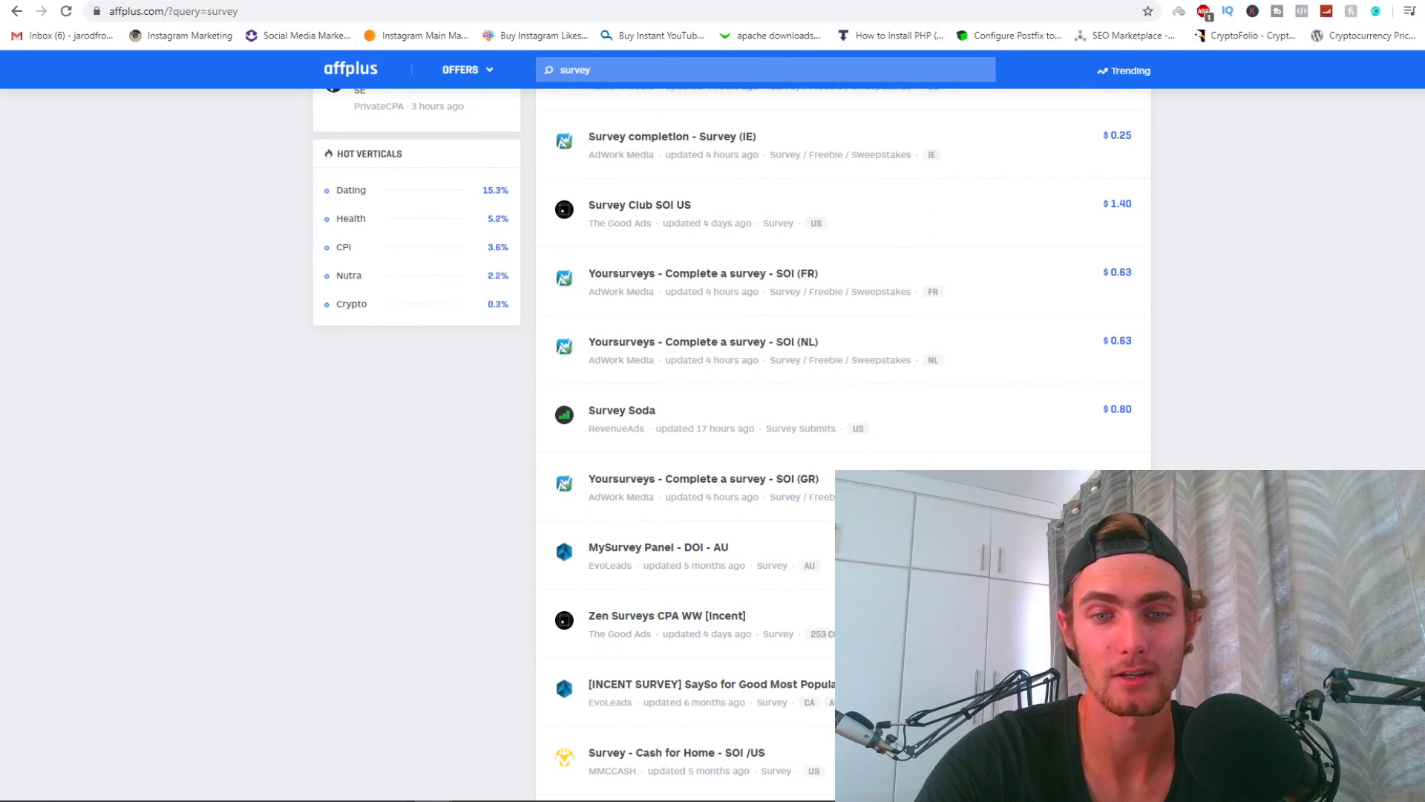
scroll(1115, 318, down, 1)
scroll(1116, 317, down, 1)
scroll(1115, 318, down, 1)
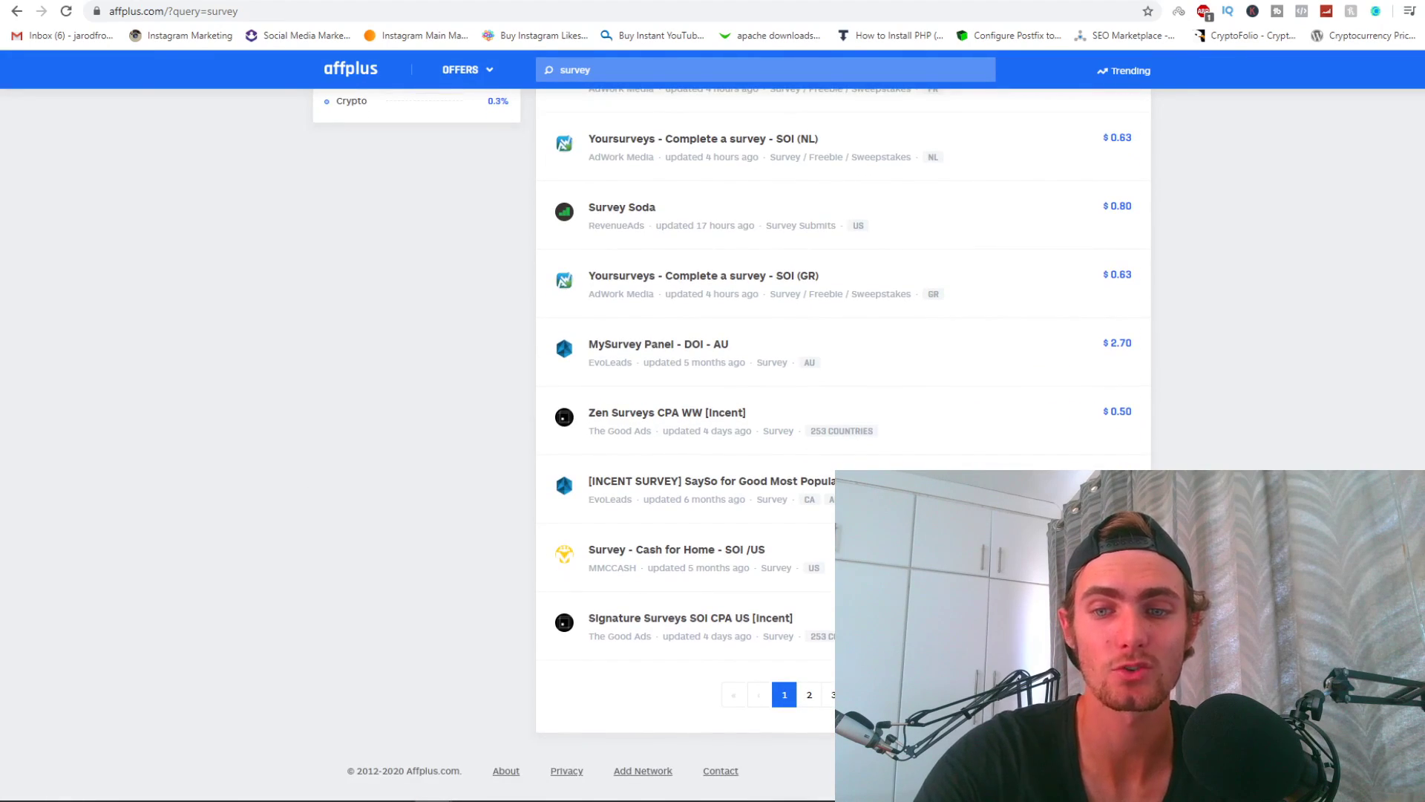
scroll(1115, 317, up, 5)
scroll(1115, 318, up, 3)
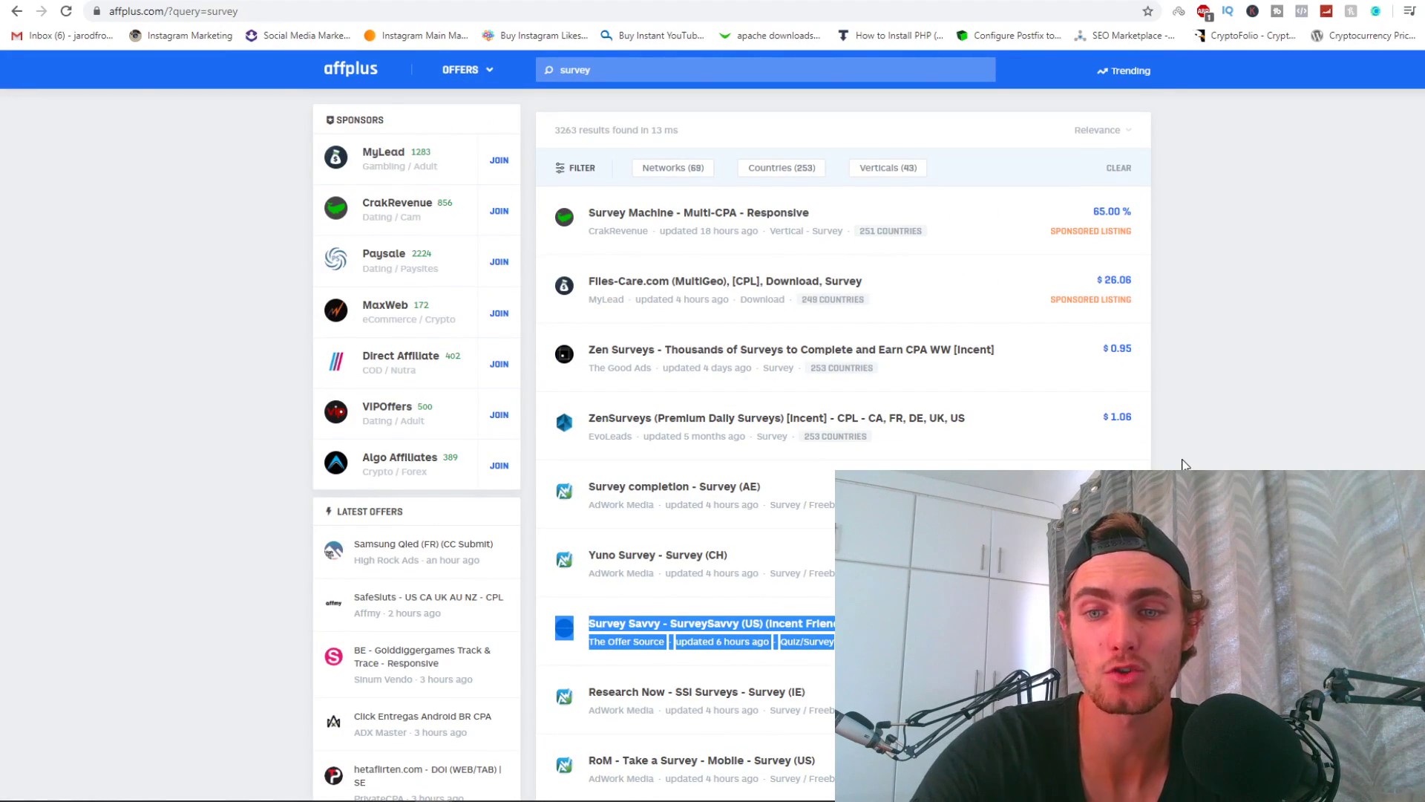
scroll(1184, 464, down, 1)
scroll(1184, 465, up, 1)
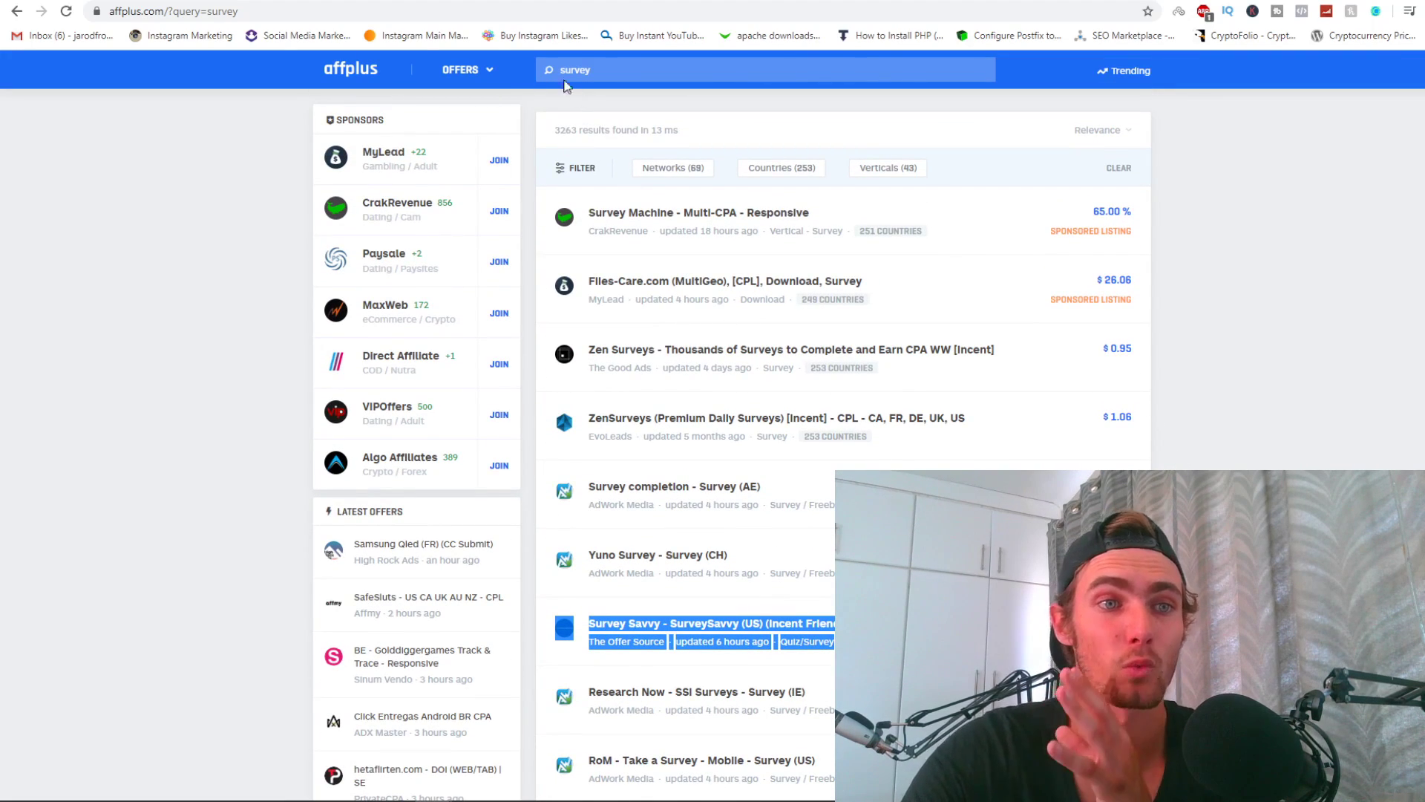
Load cpalead.com/dashboard and reload the page.
click(175, 11)
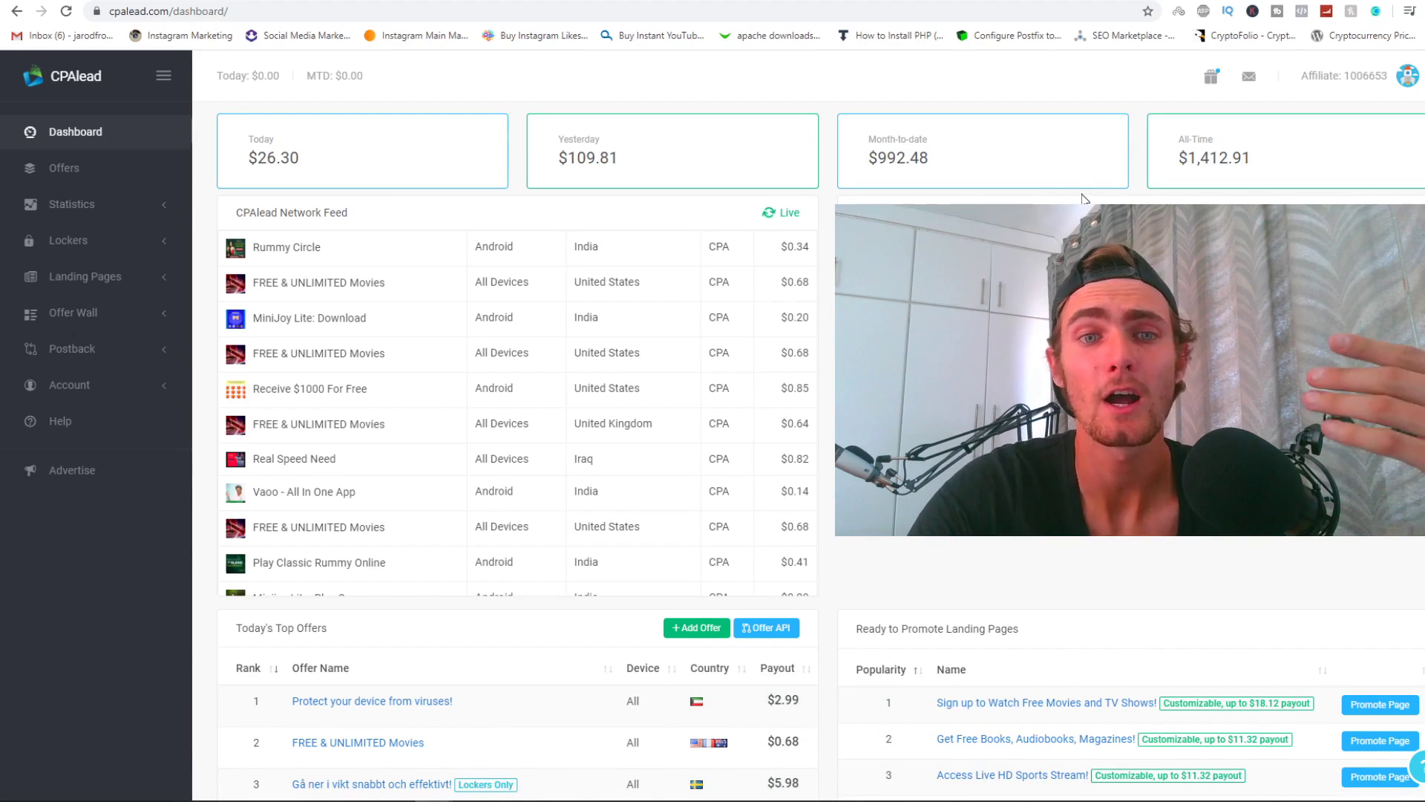
right_click(520, 109)
click(544, 160)
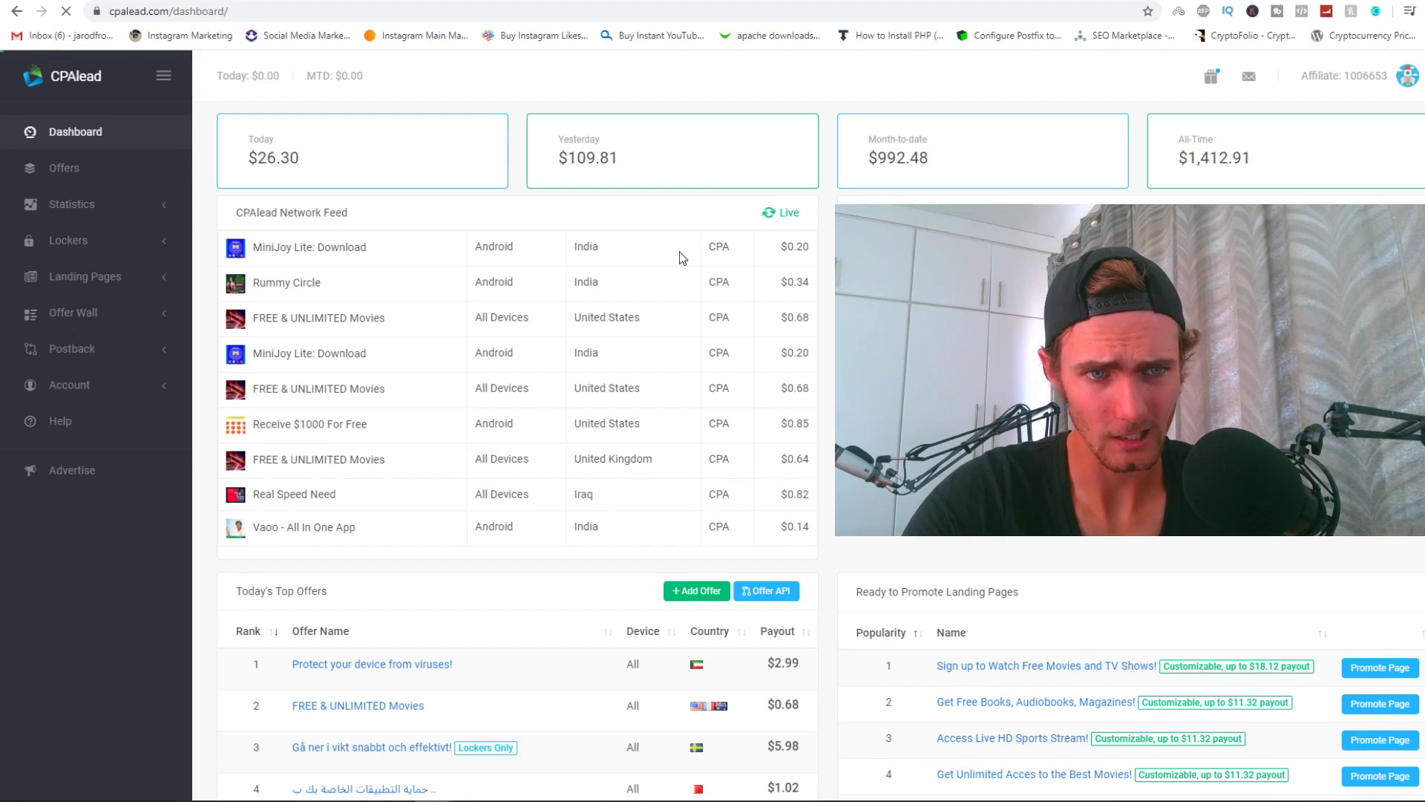
Review the Network Feed entries, such as 'Receive $1000 For Free' paying $0.85.
drag(350, 213, 237, 212)
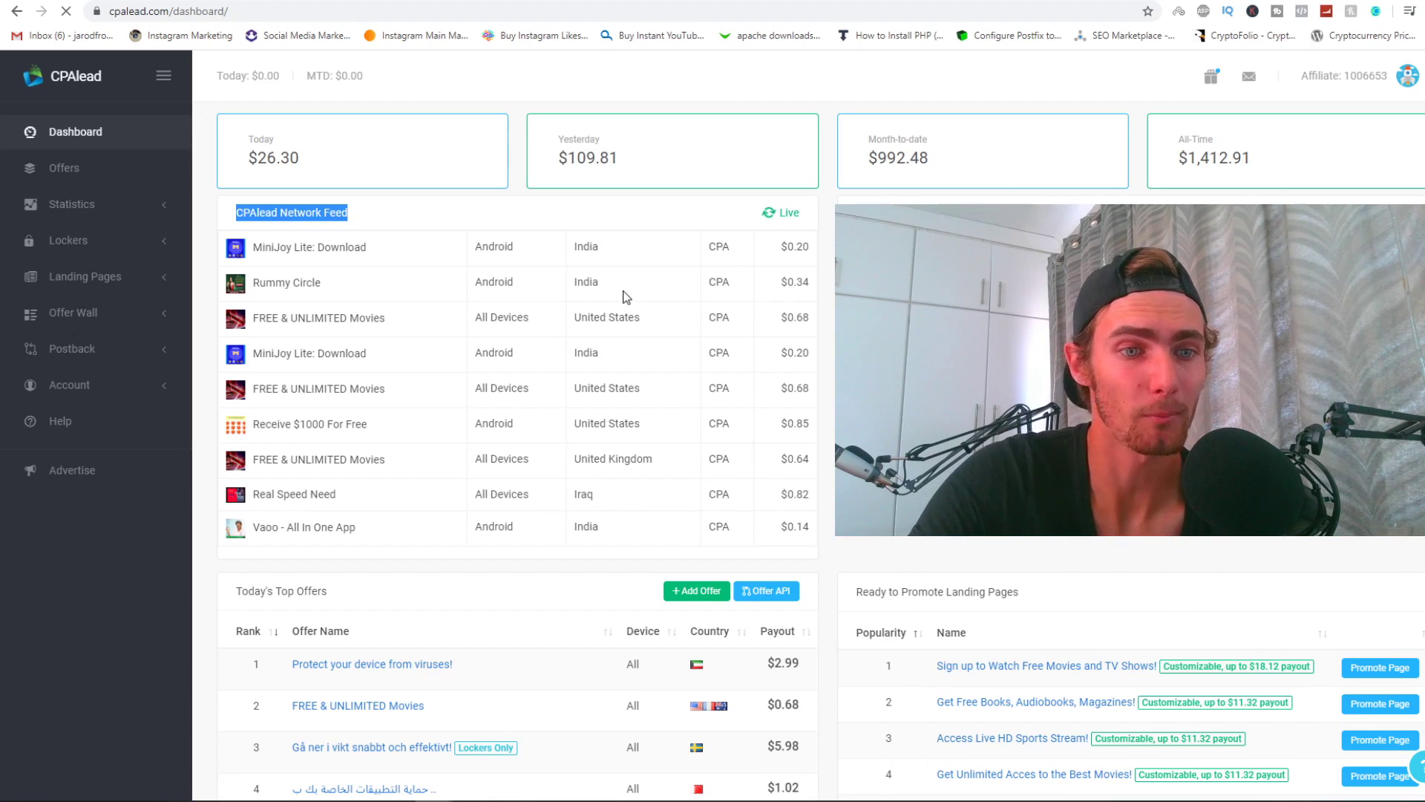
drag(368, 425, 302, 435)
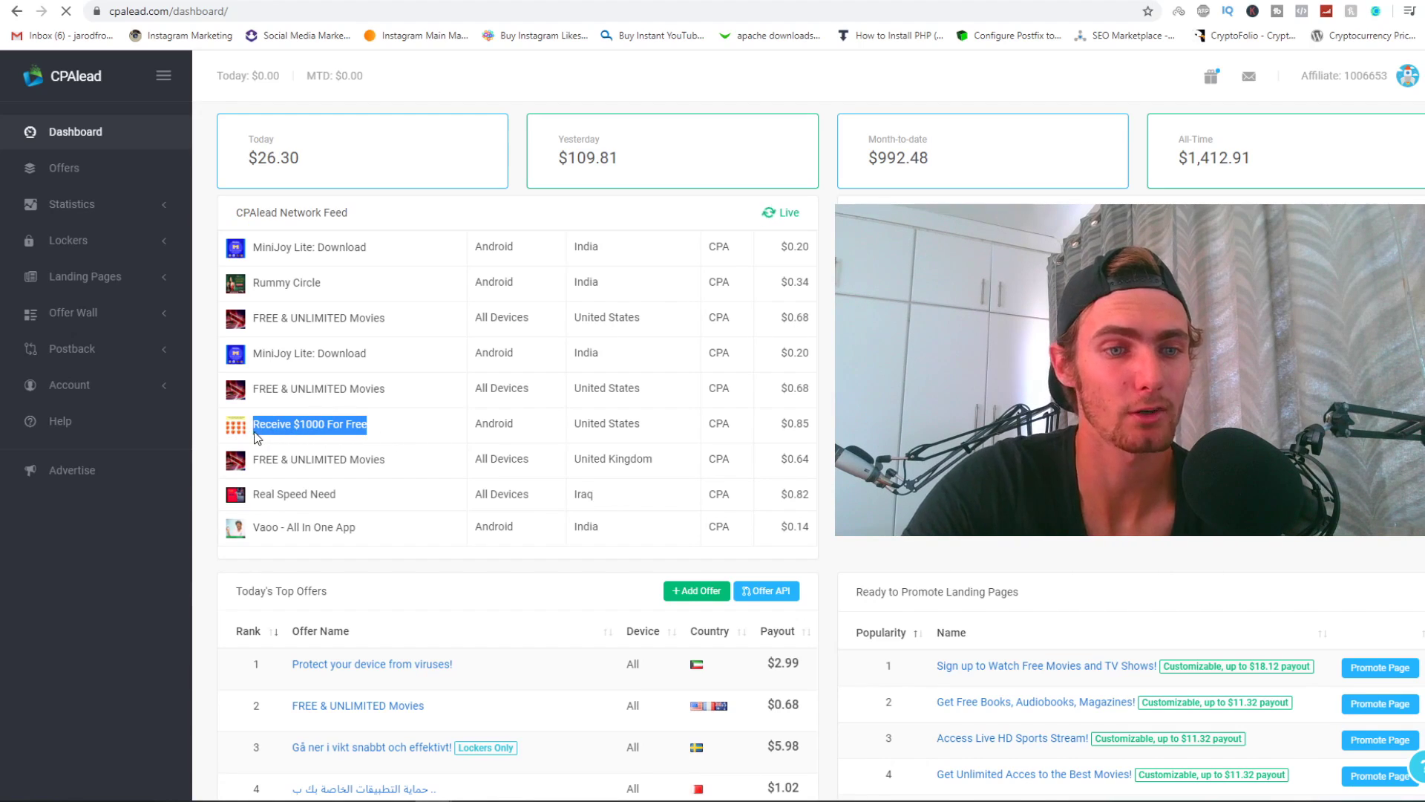
drag(796, 424, 368, 527)
click(826, 427)
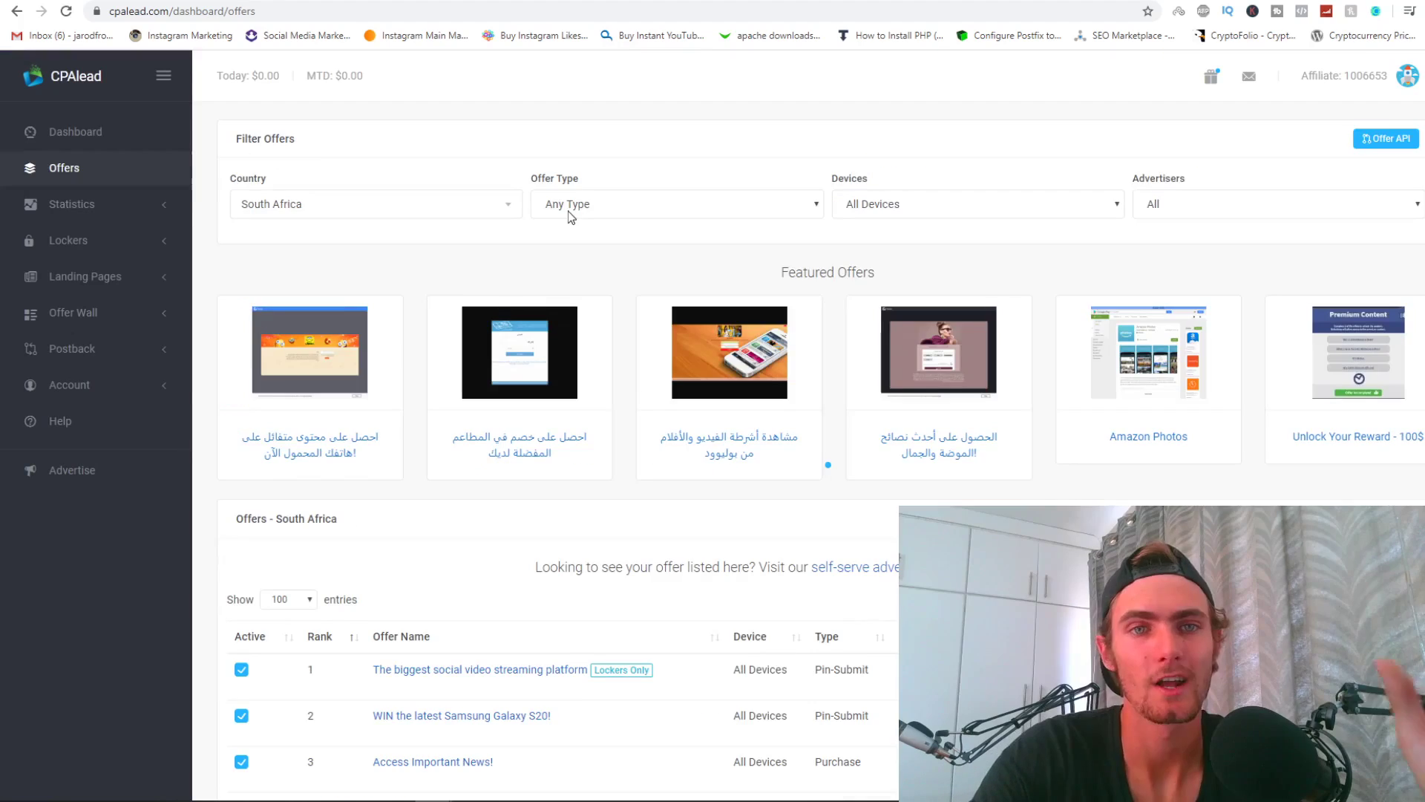
Filter the Offers catalogue to South Africa and open the Win A Samsung S10 offer.
click(58, 174)
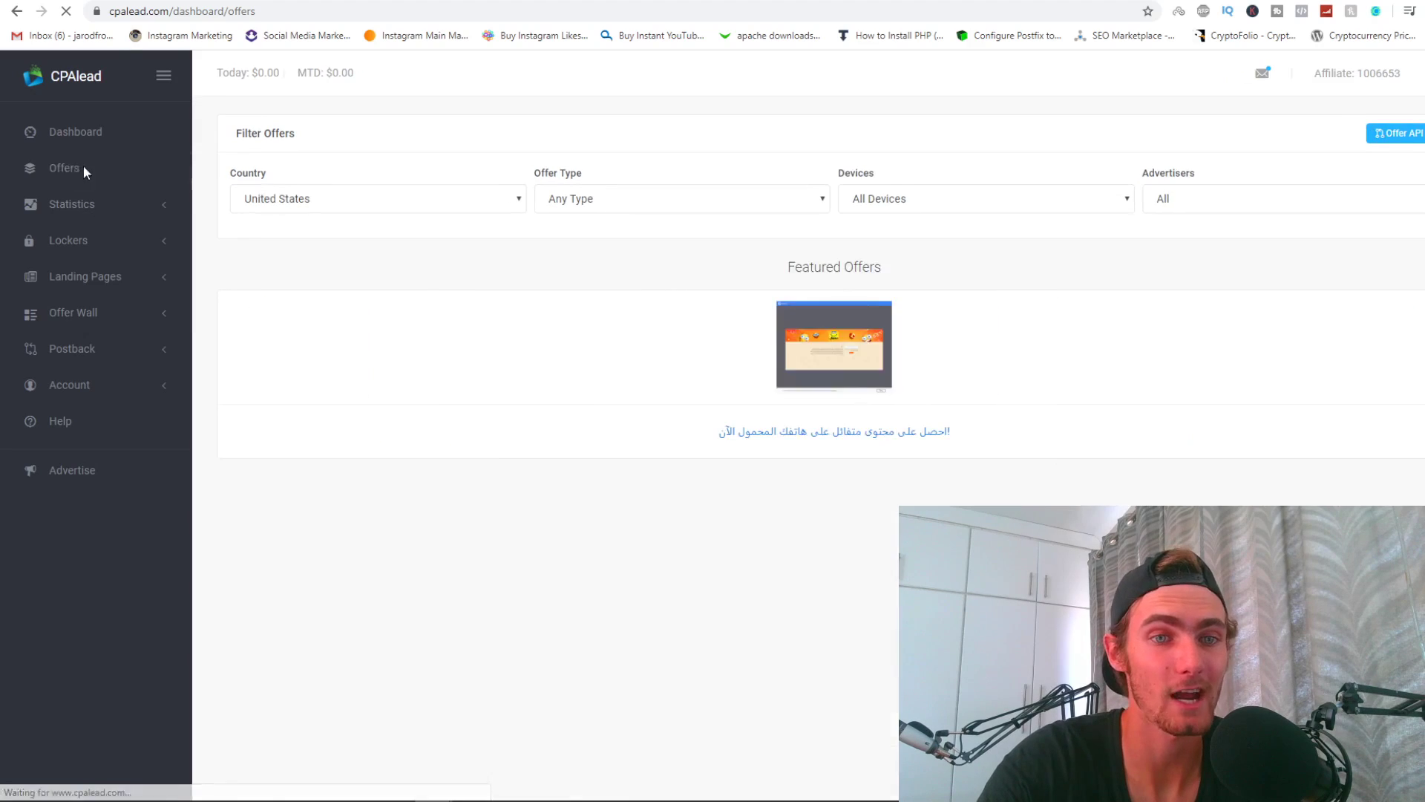
click(380, 204)
scroll(312, 306, down, 5)
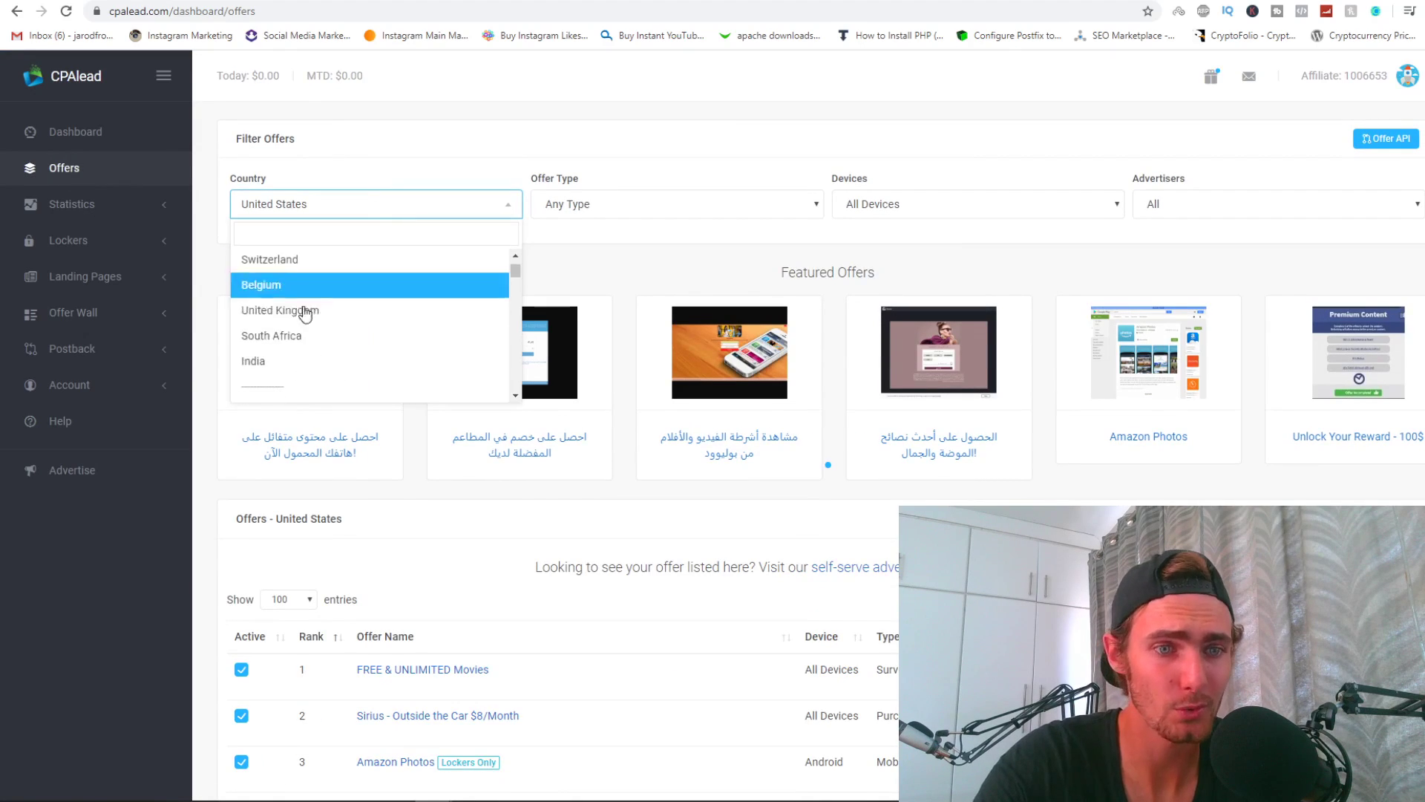
scroll(334, 323, down, 3)
scroll(354, 290, up, 8)
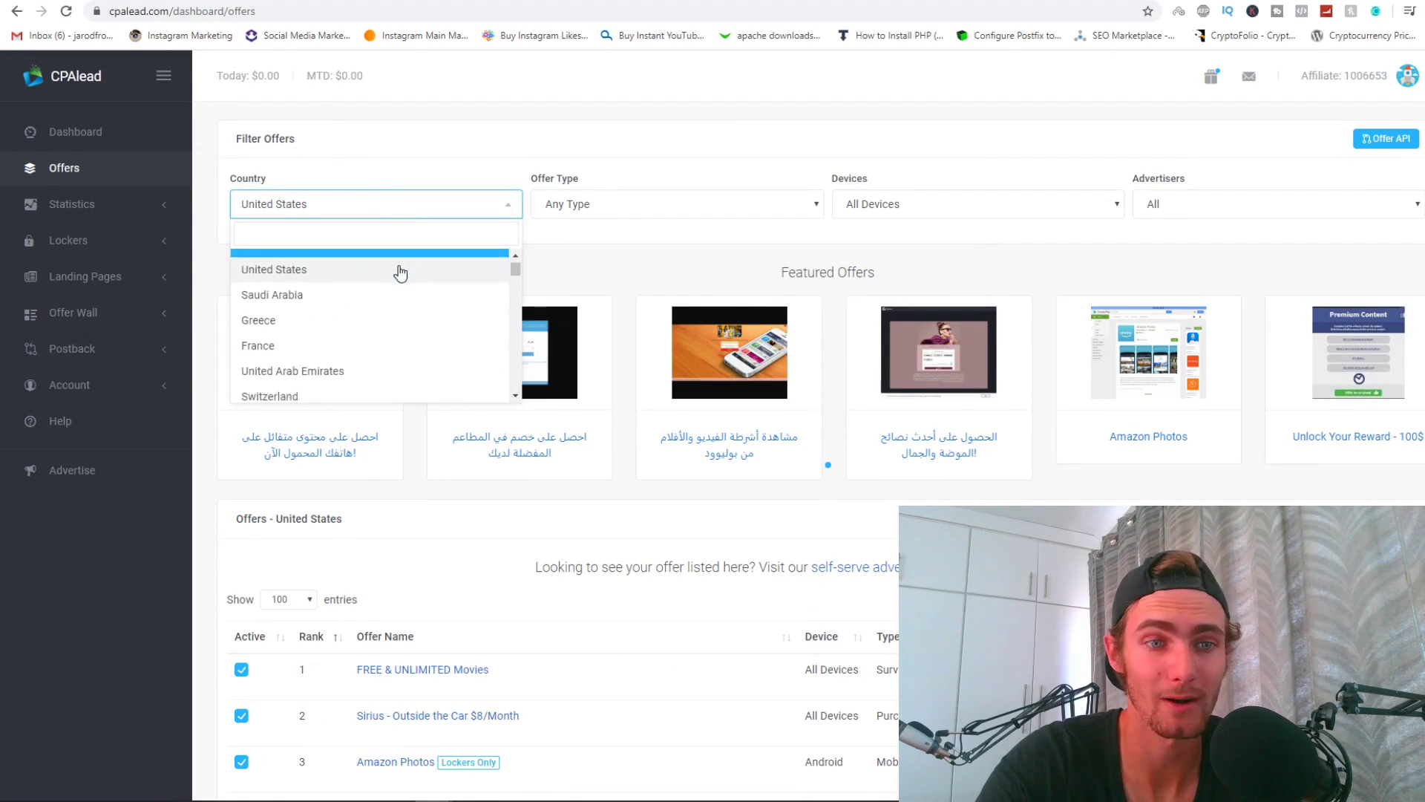
scroll(380, 301, down, 5)
click(323, 334)
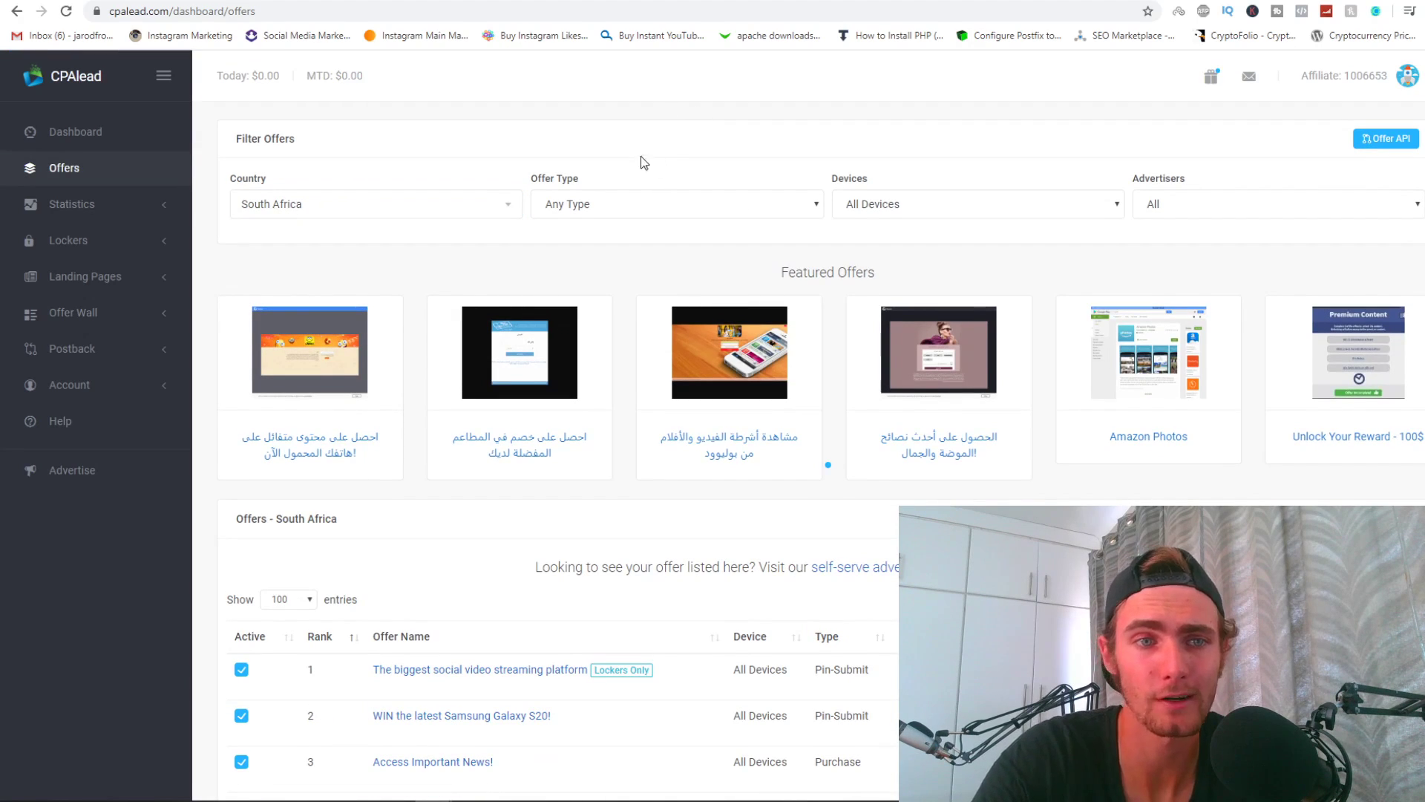
click(436, 208)
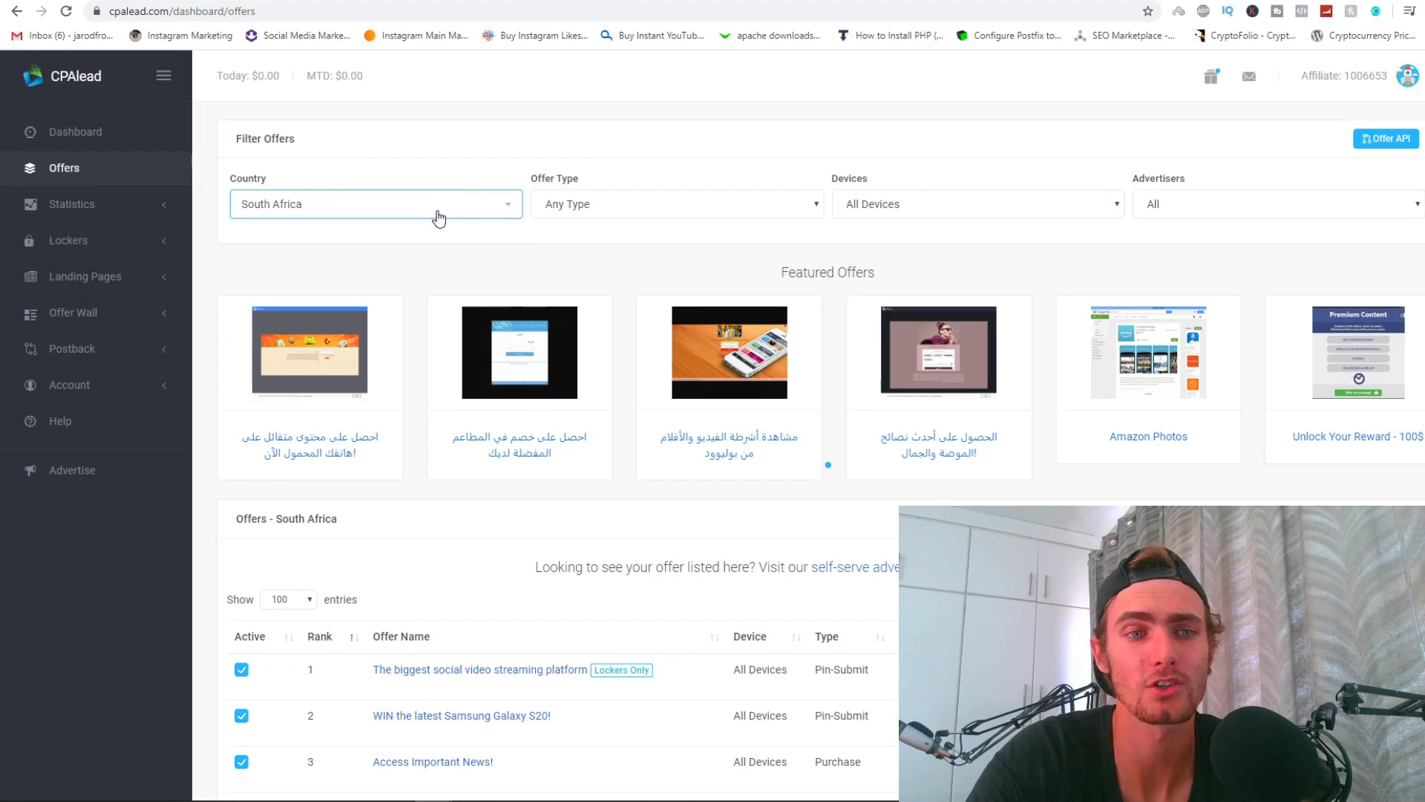
scroll(625, 278, down, 3)
scroll(690, 267, down, 2)
scroll(747, 290, up, 5)
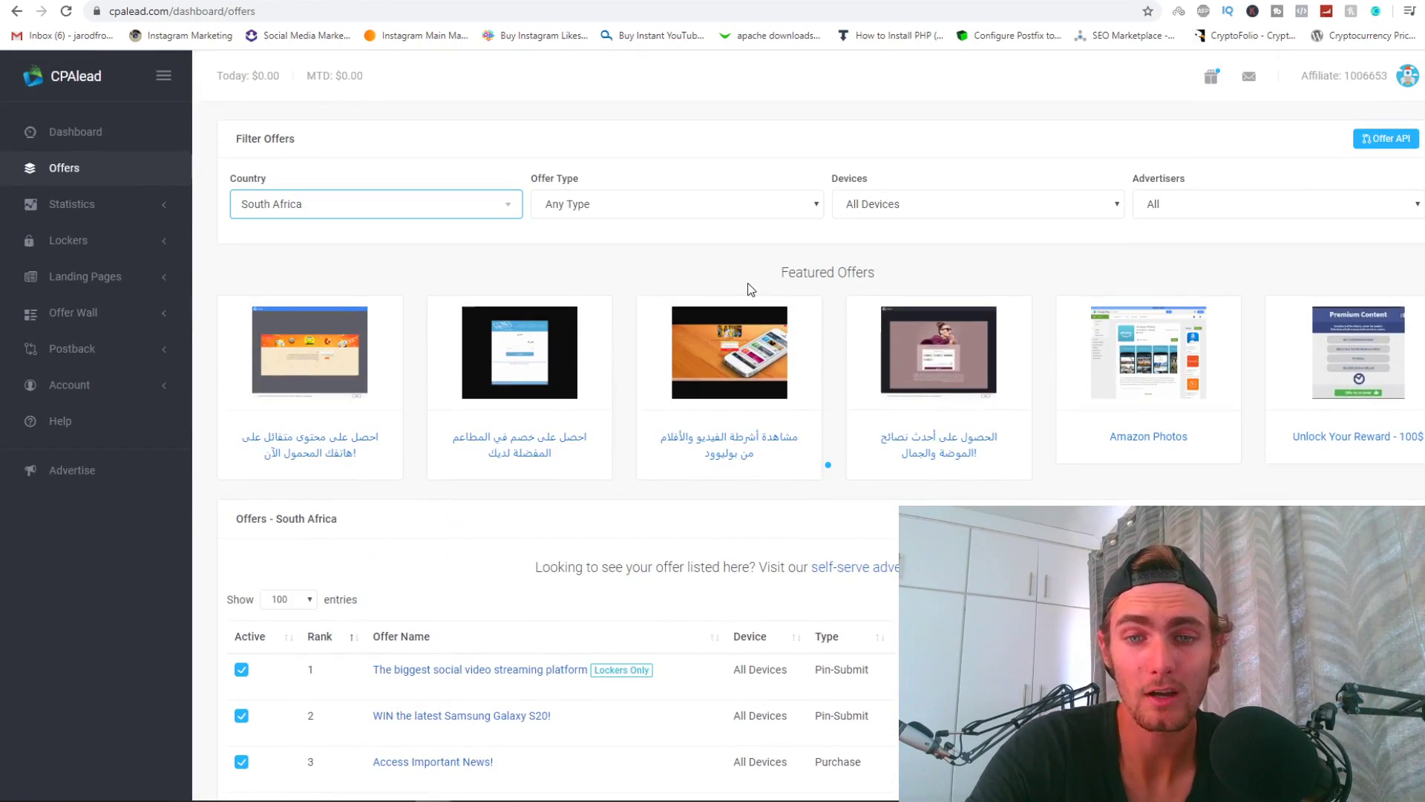
scroll(635, 173, down, 2)
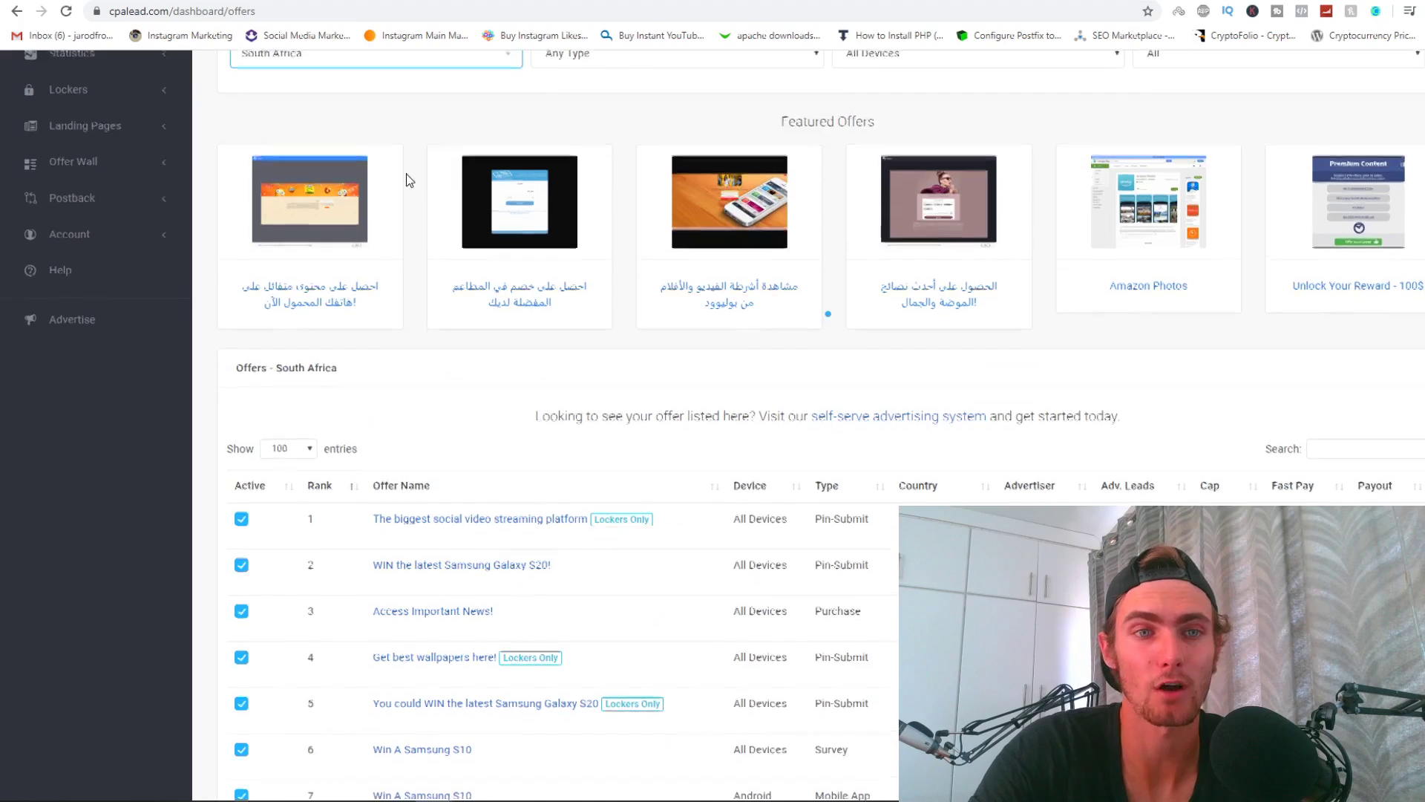
scroll(407, 178, up, 2)
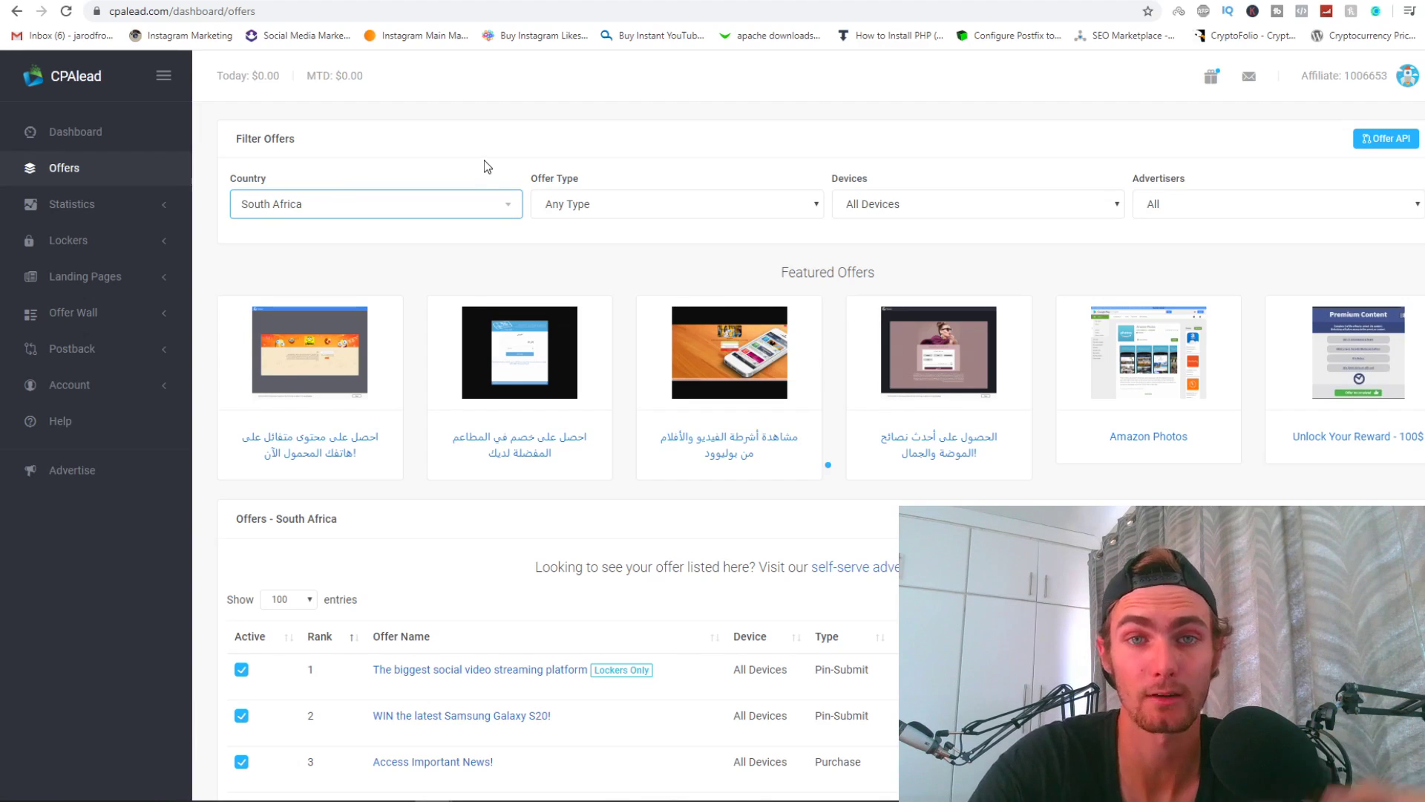
scroll(404, 223, down, 1)
scroll(405, 219, down, 3)
scroll(405, 219, down, 3)
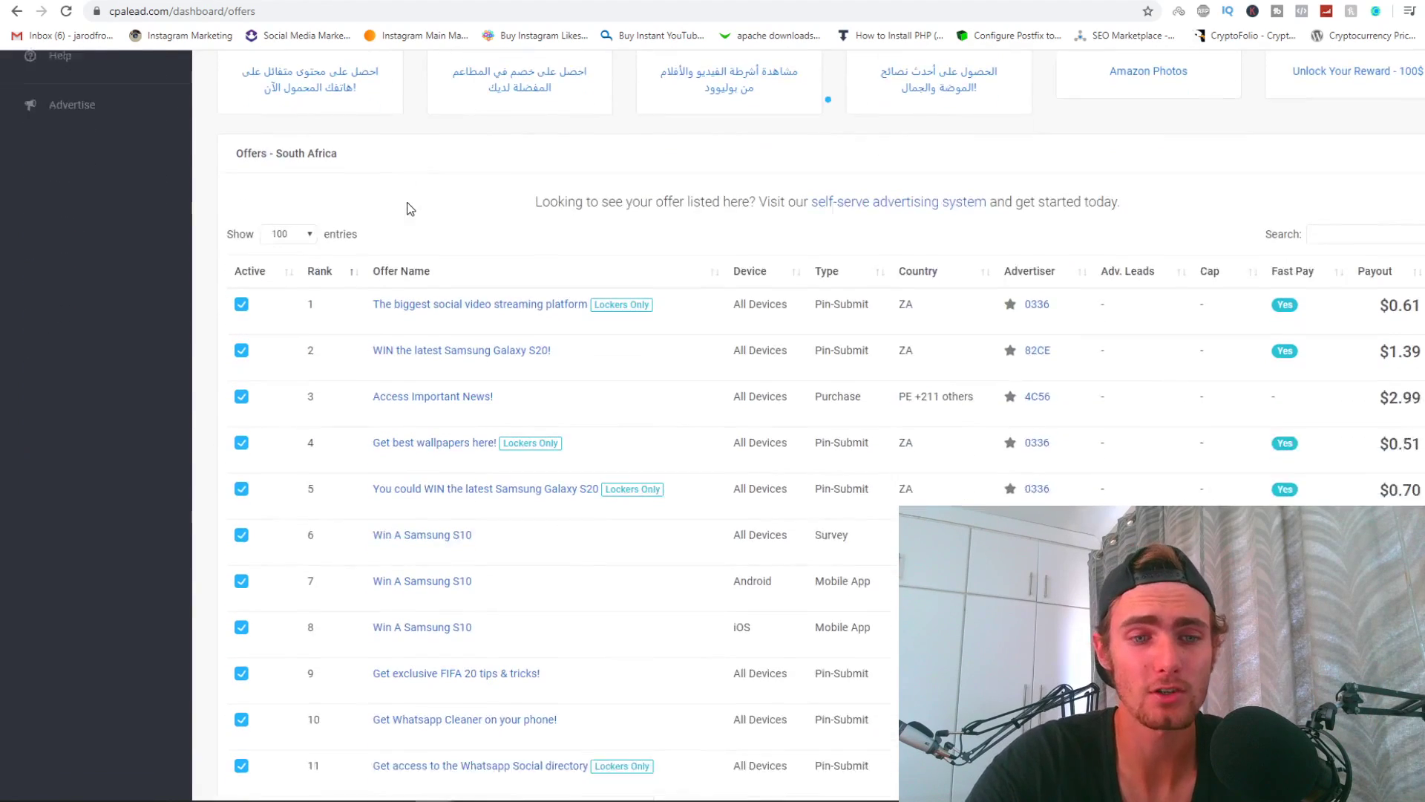
scroll(446, 220, down, 2)
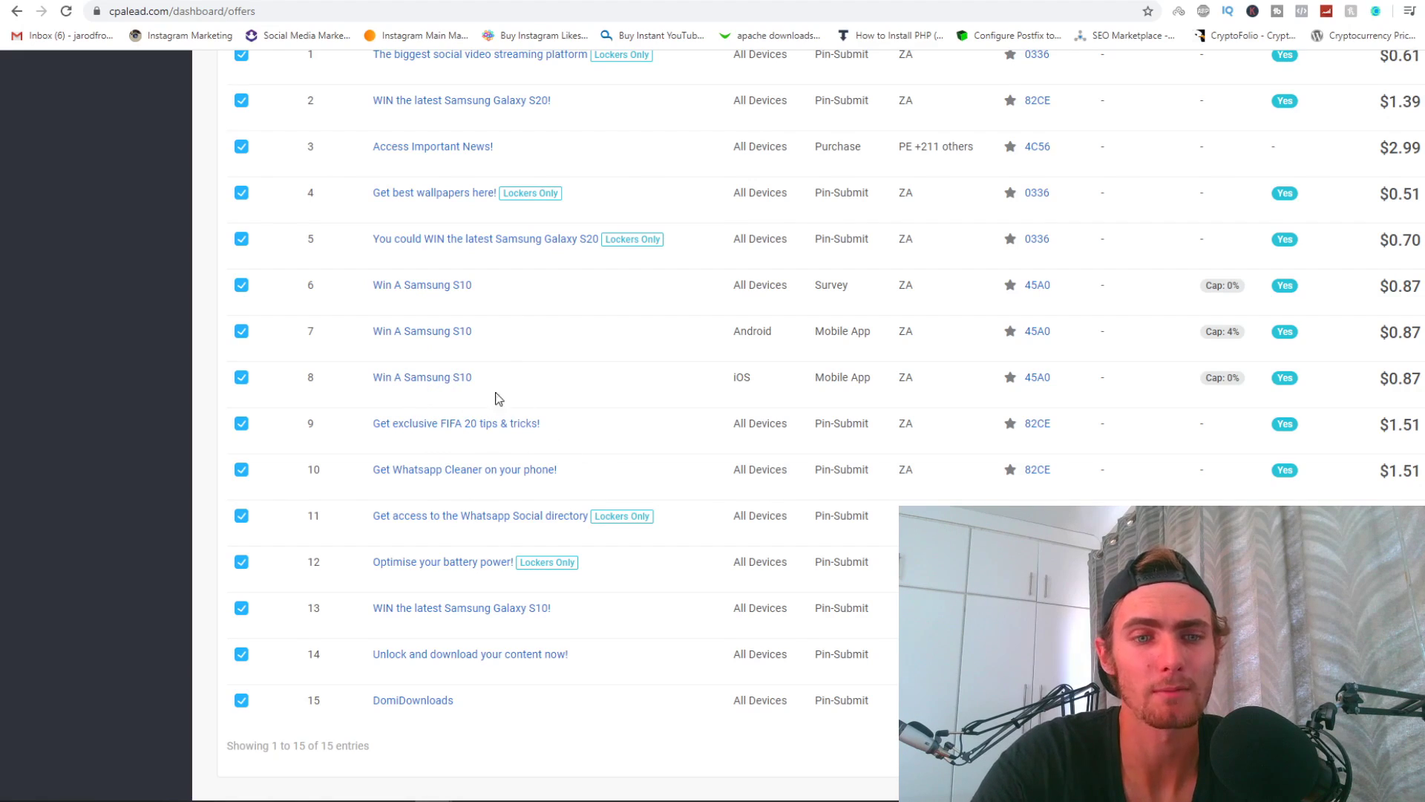
scroll(409, 443, up, 2)
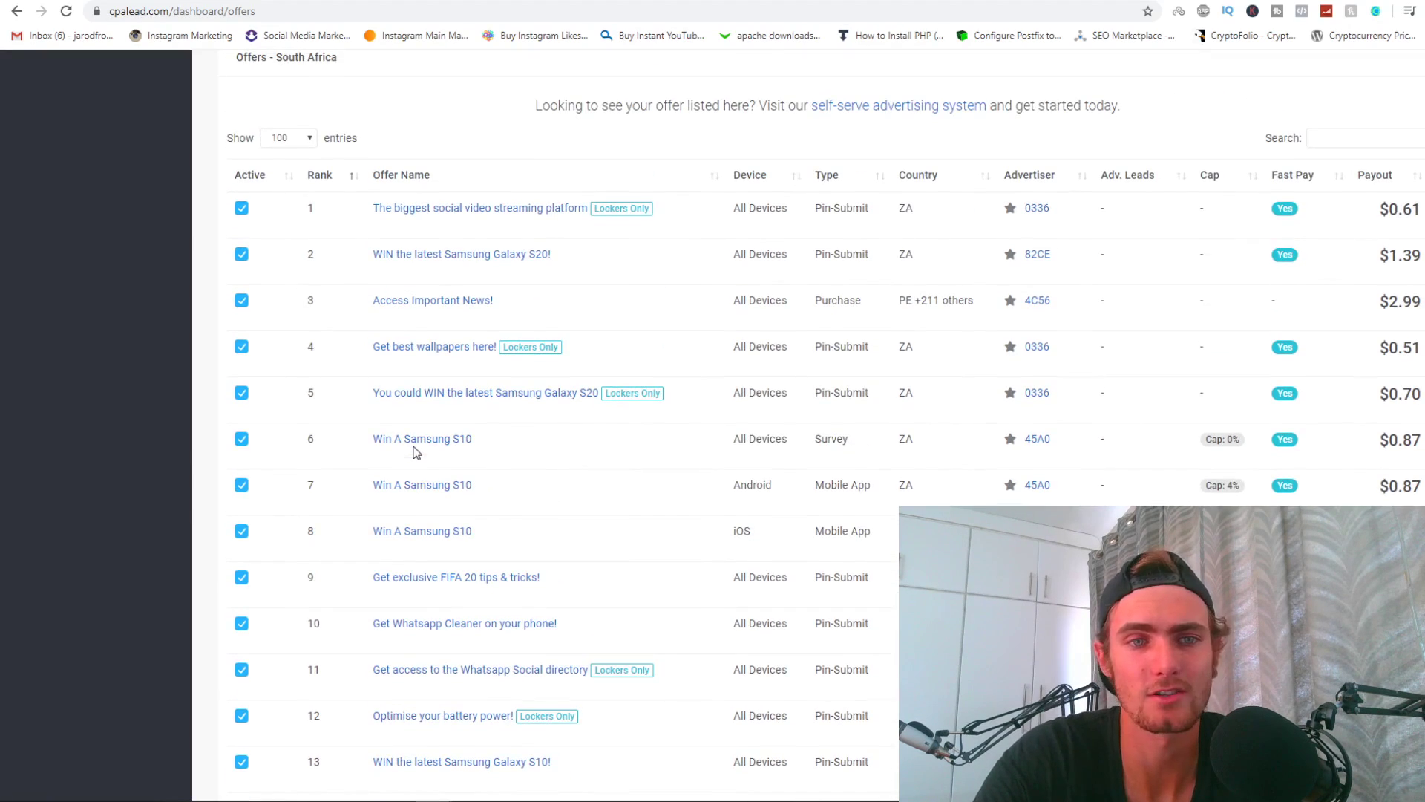
scroll(580, 431, down, 1)
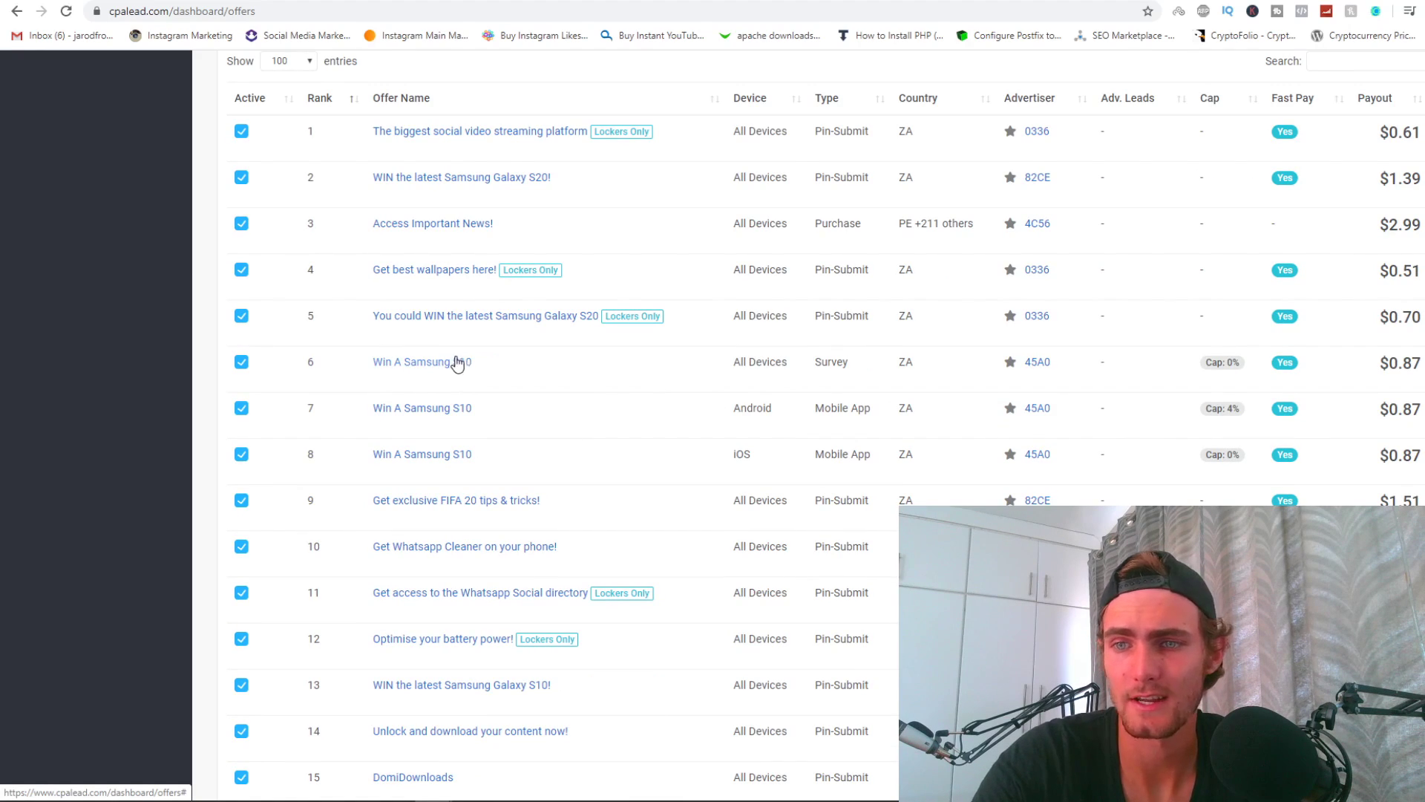
drag(1406, 365, 735, 99)
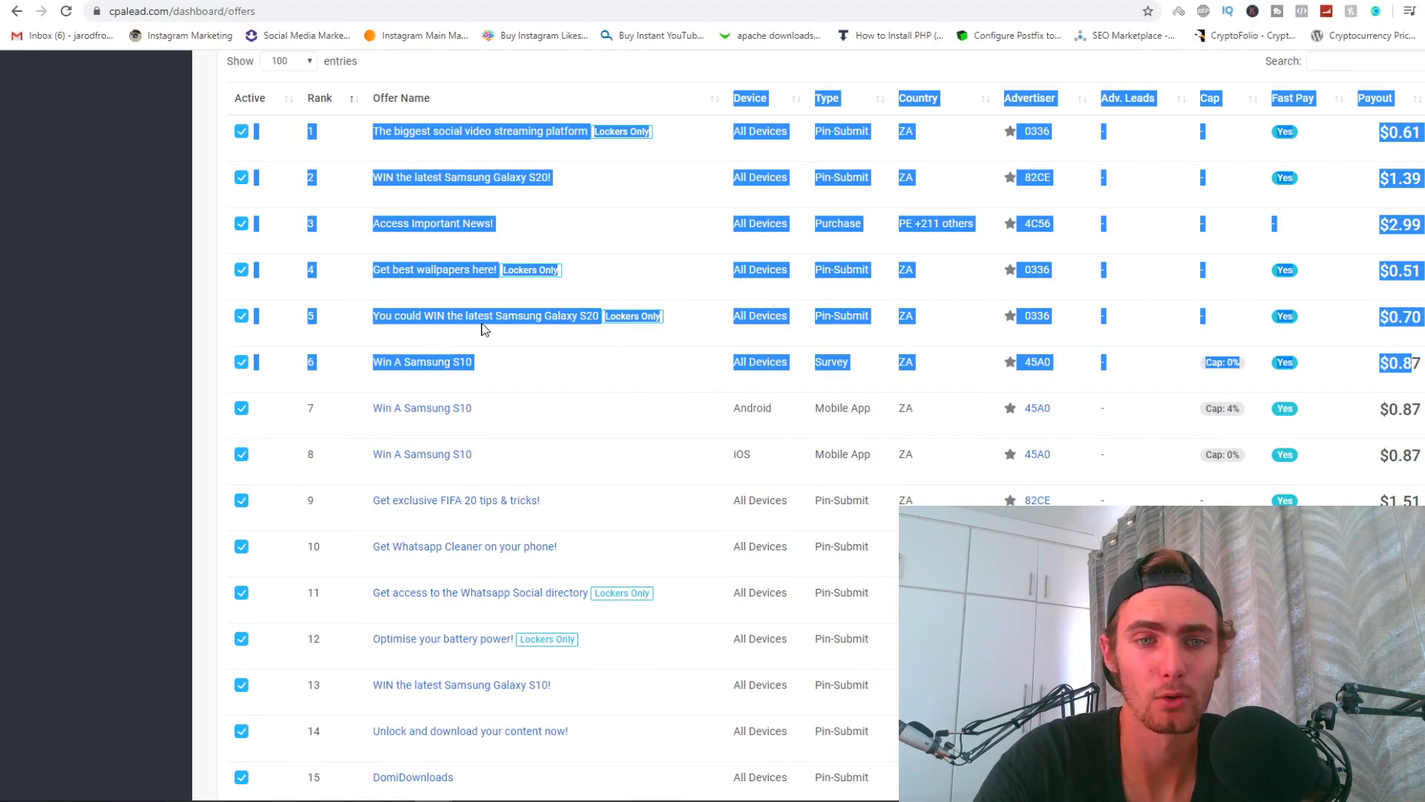
click(526, 382)
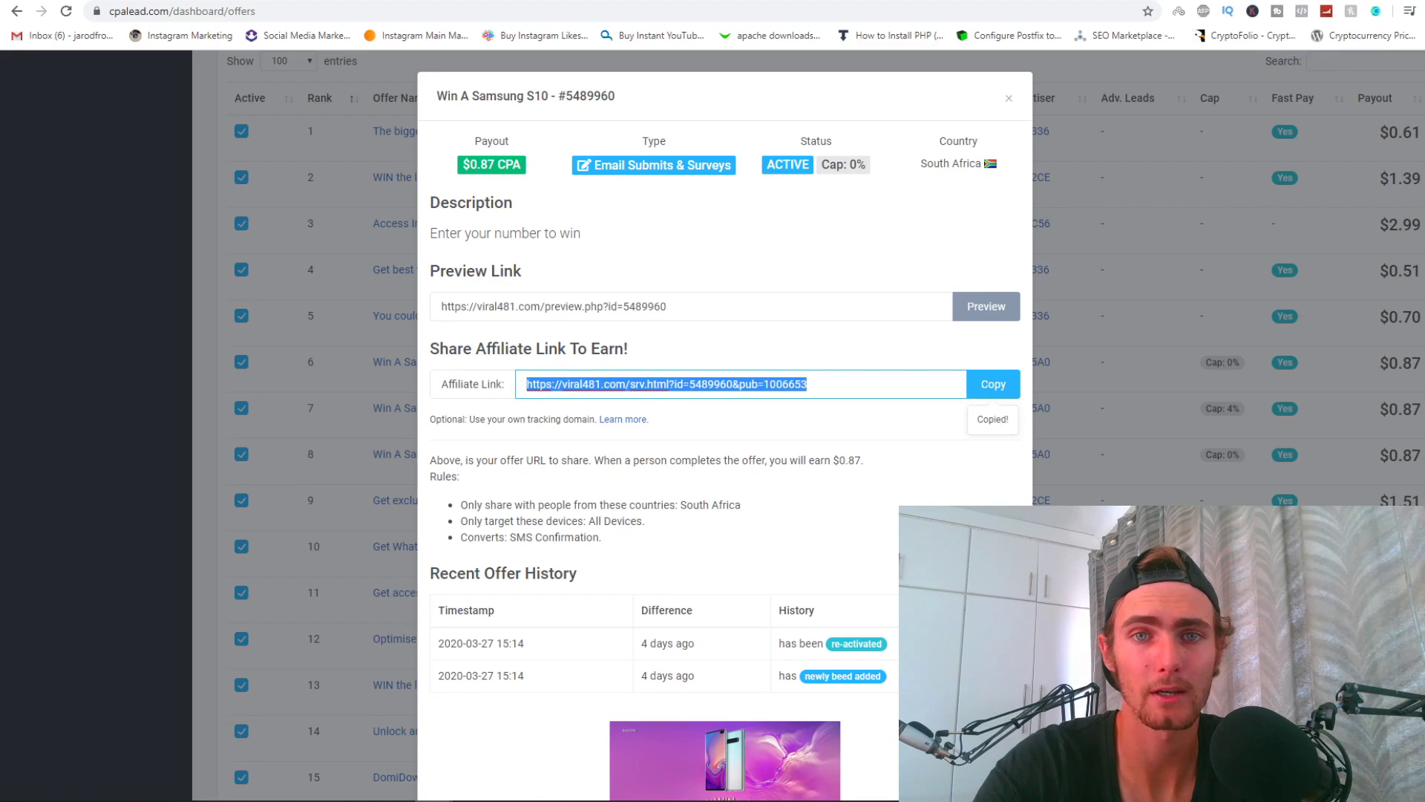
Test the copied Samsung S10 affiliate link in a new tab, then close the offer details.
key(ctrl+t)
text(https://viral481.com/srv.html?id=5489960&pub=1006653)
key(Return)
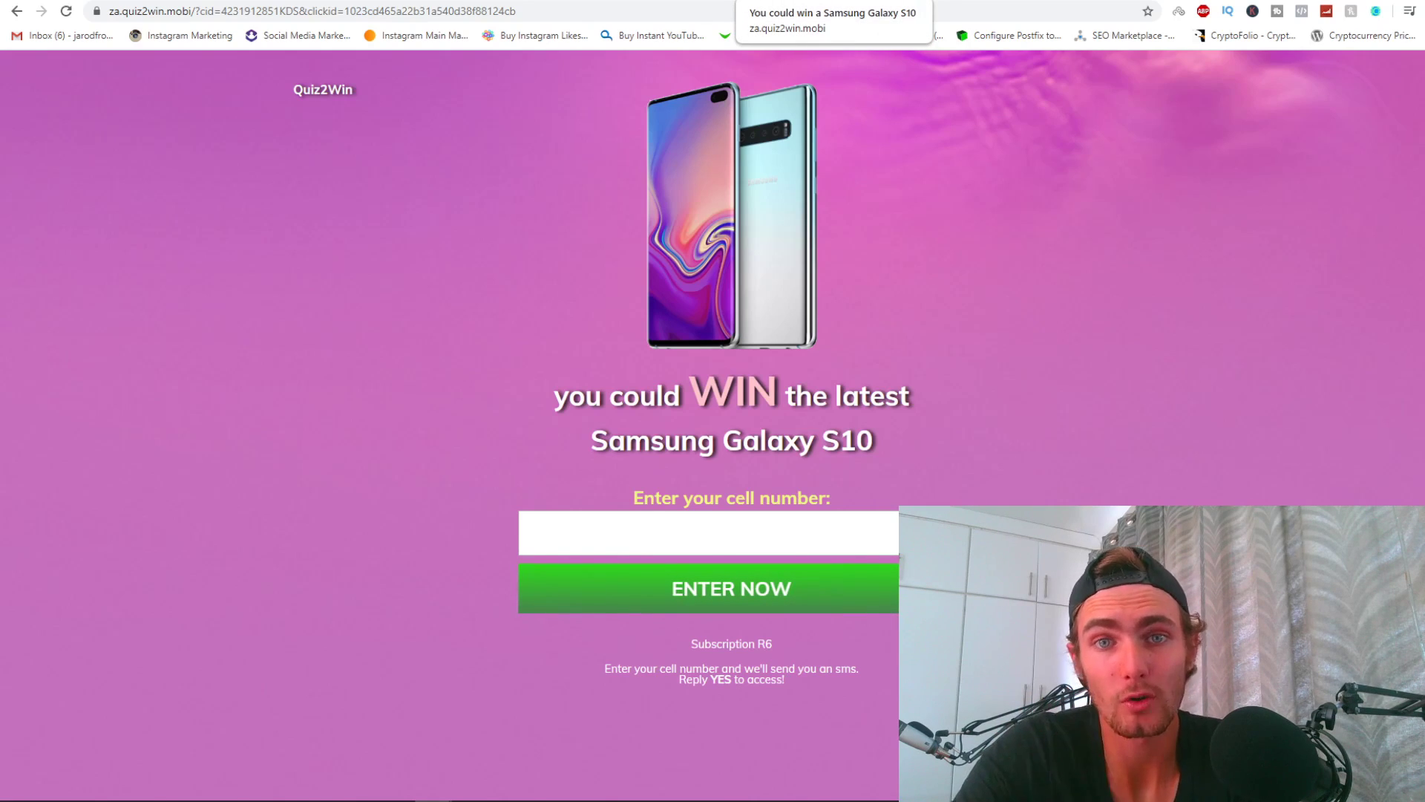
key(ctrl+w)
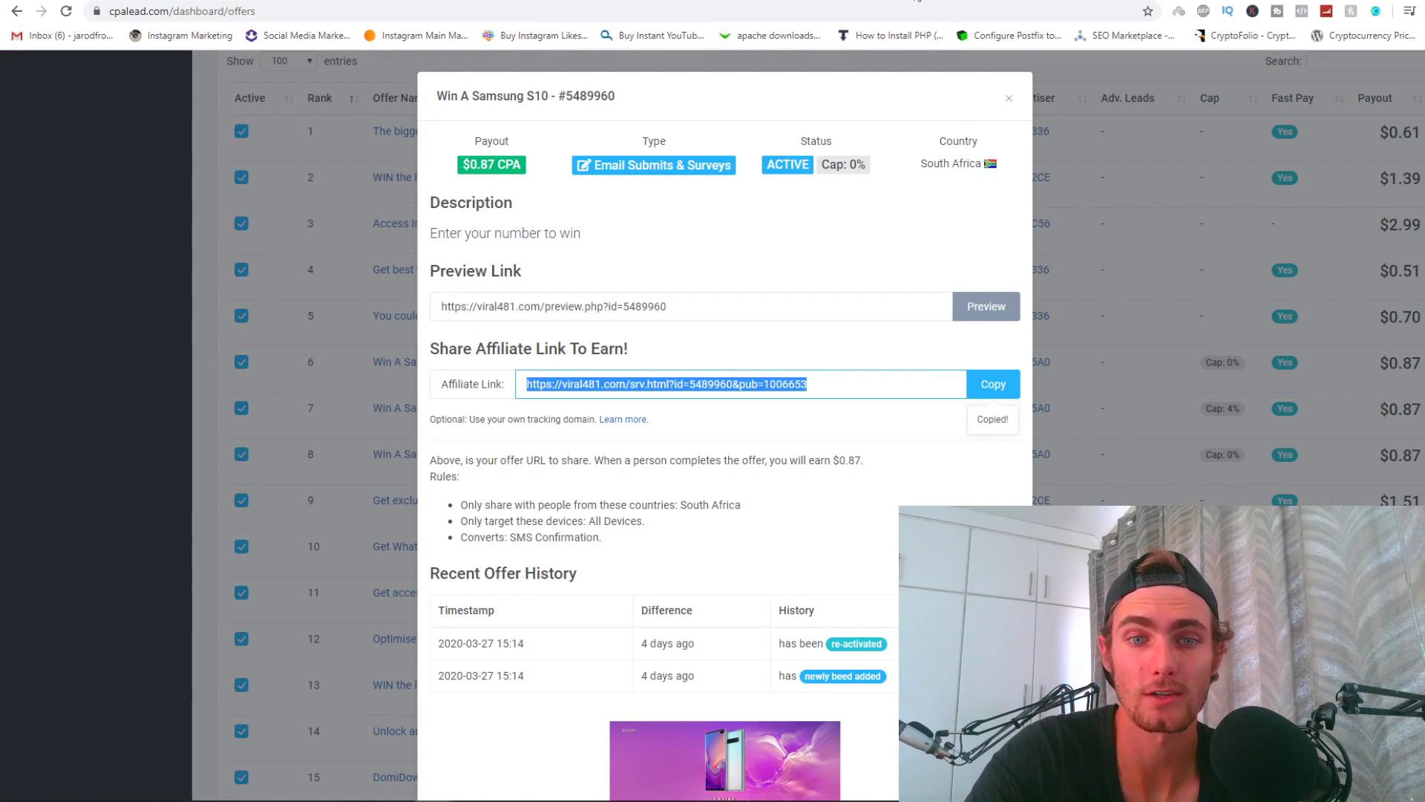
click(1073, 414)
click(1009, 98)
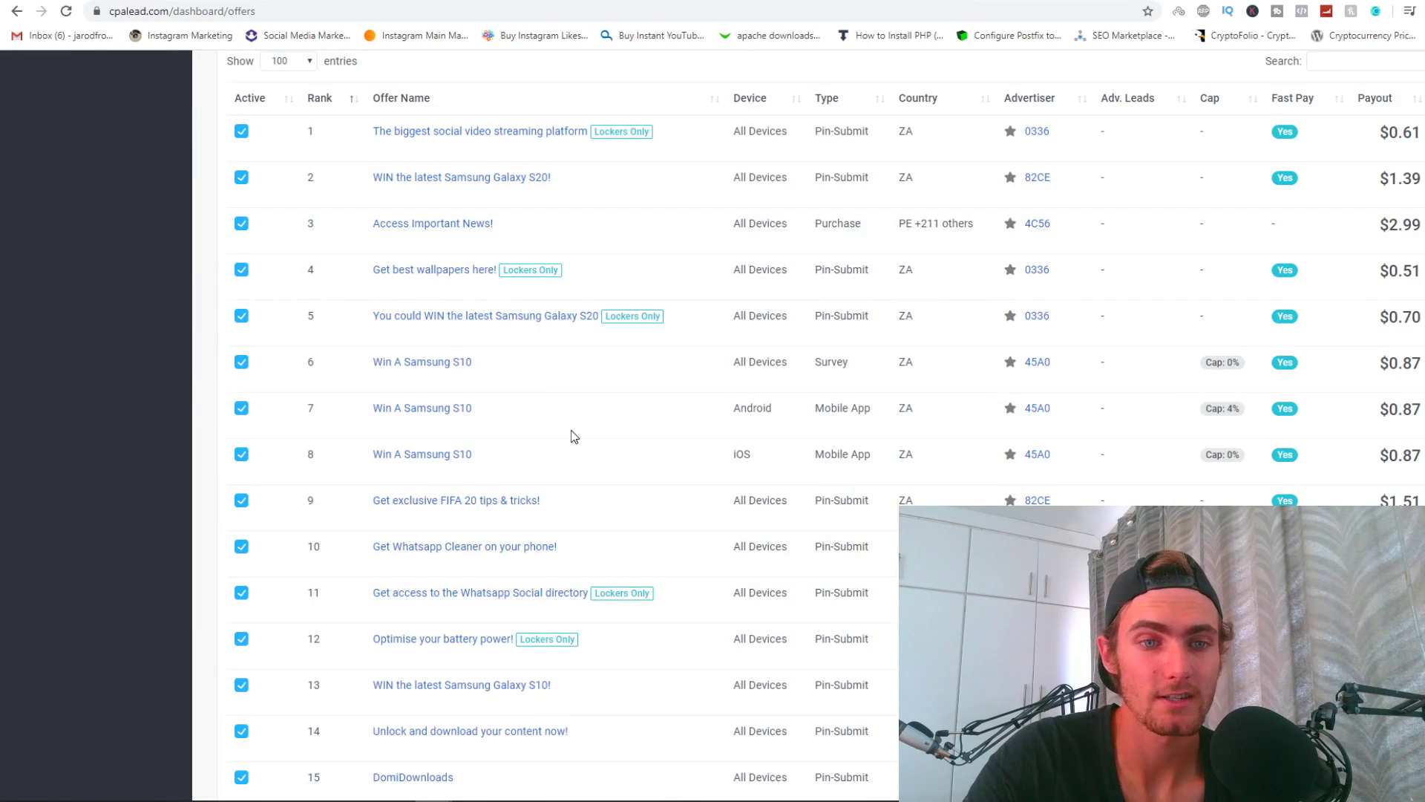
scroll(568, 379, down, 2)
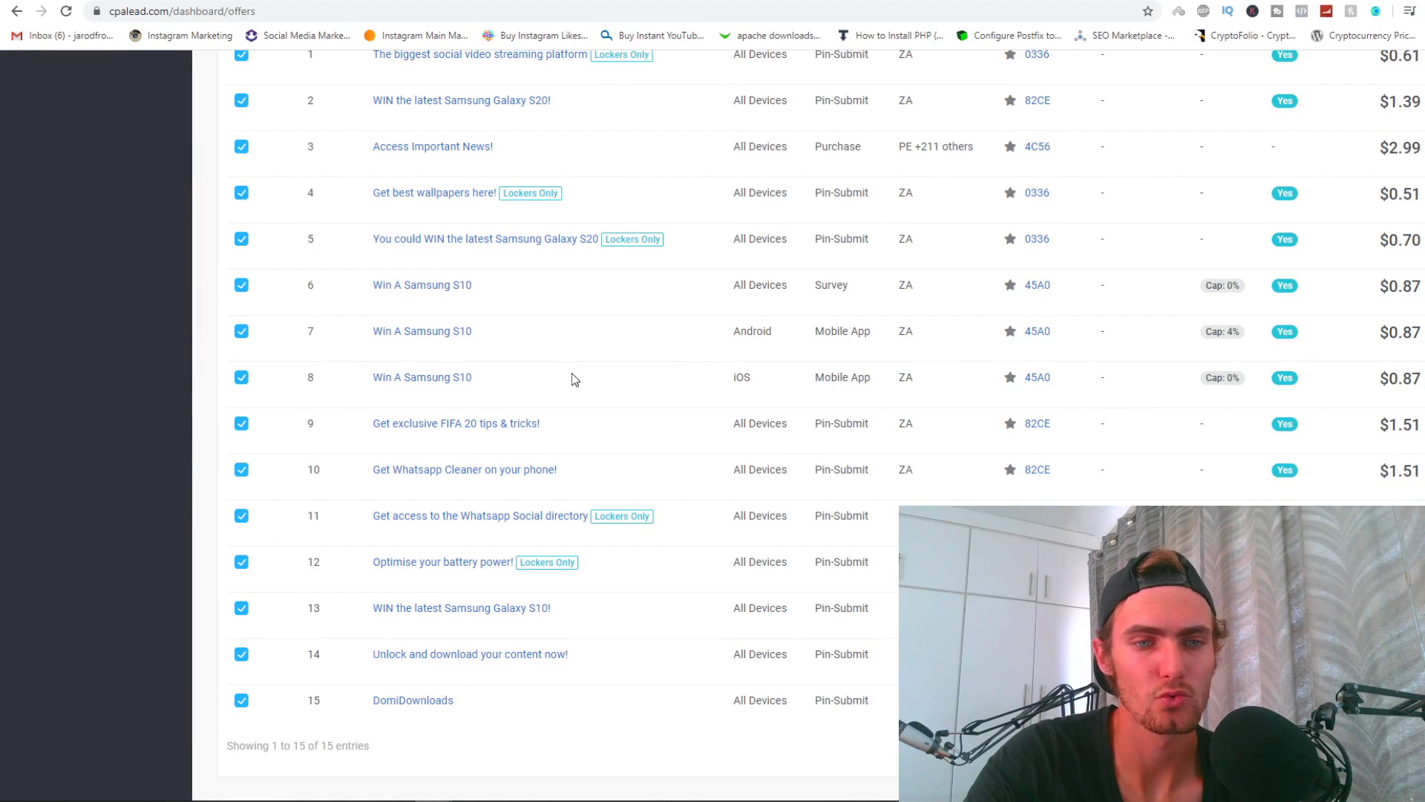
scroll(559, 412, up, 1)
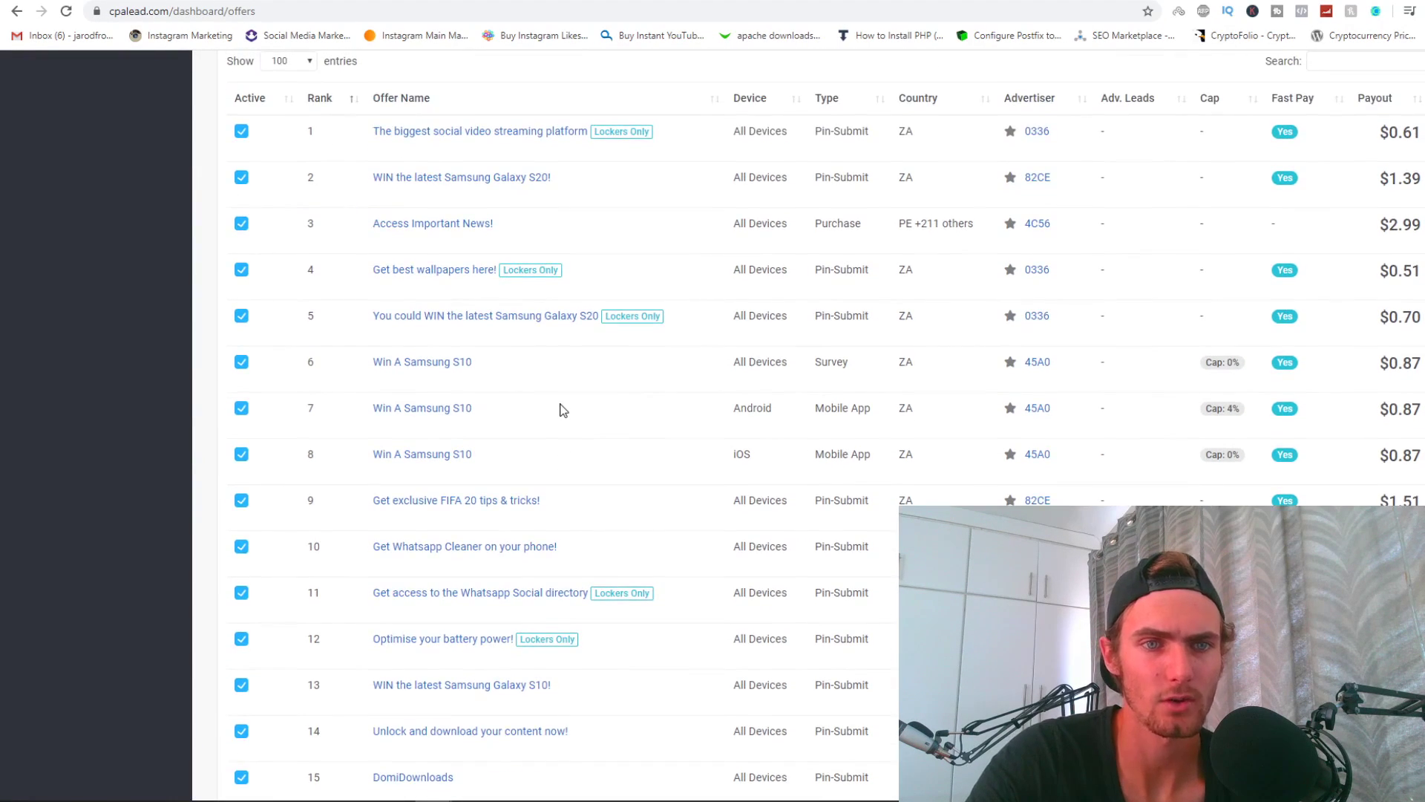
Copy the 'Get exclusive FIFA 20 tips & tricks!' affiliate link and load it in a new tab.
click(487, 504)
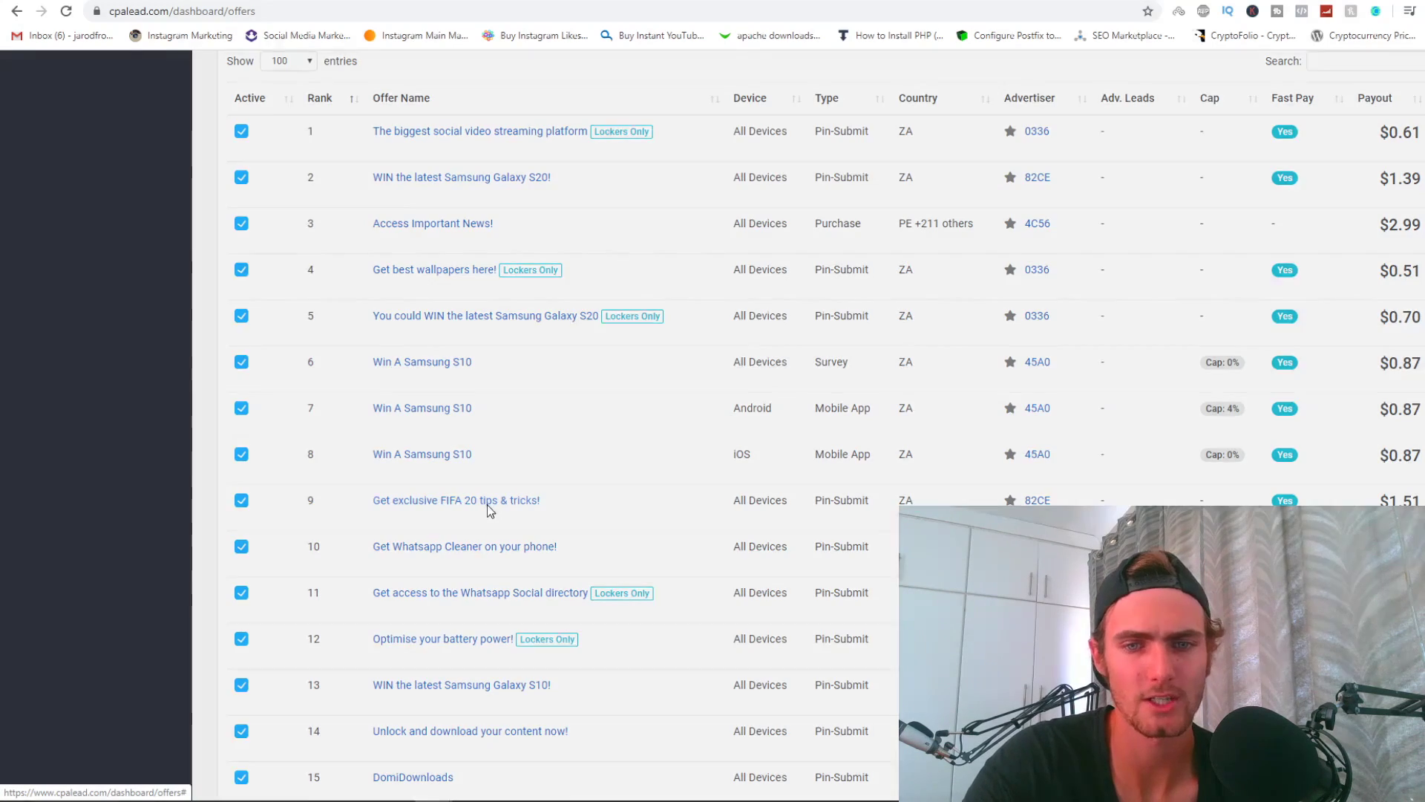
click(992, 353)
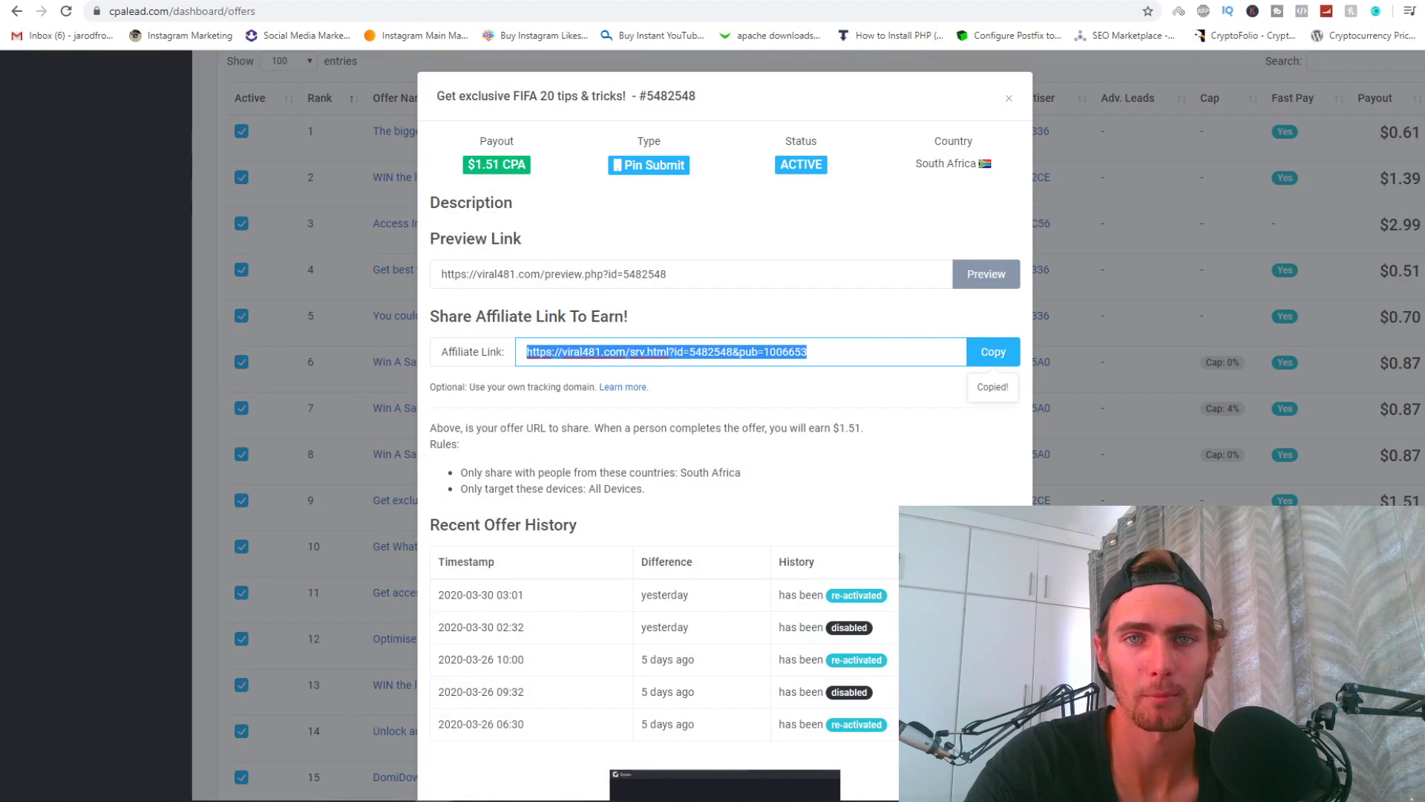
key(ctrl+t)
right_click(792, 13)
click(946, 138)
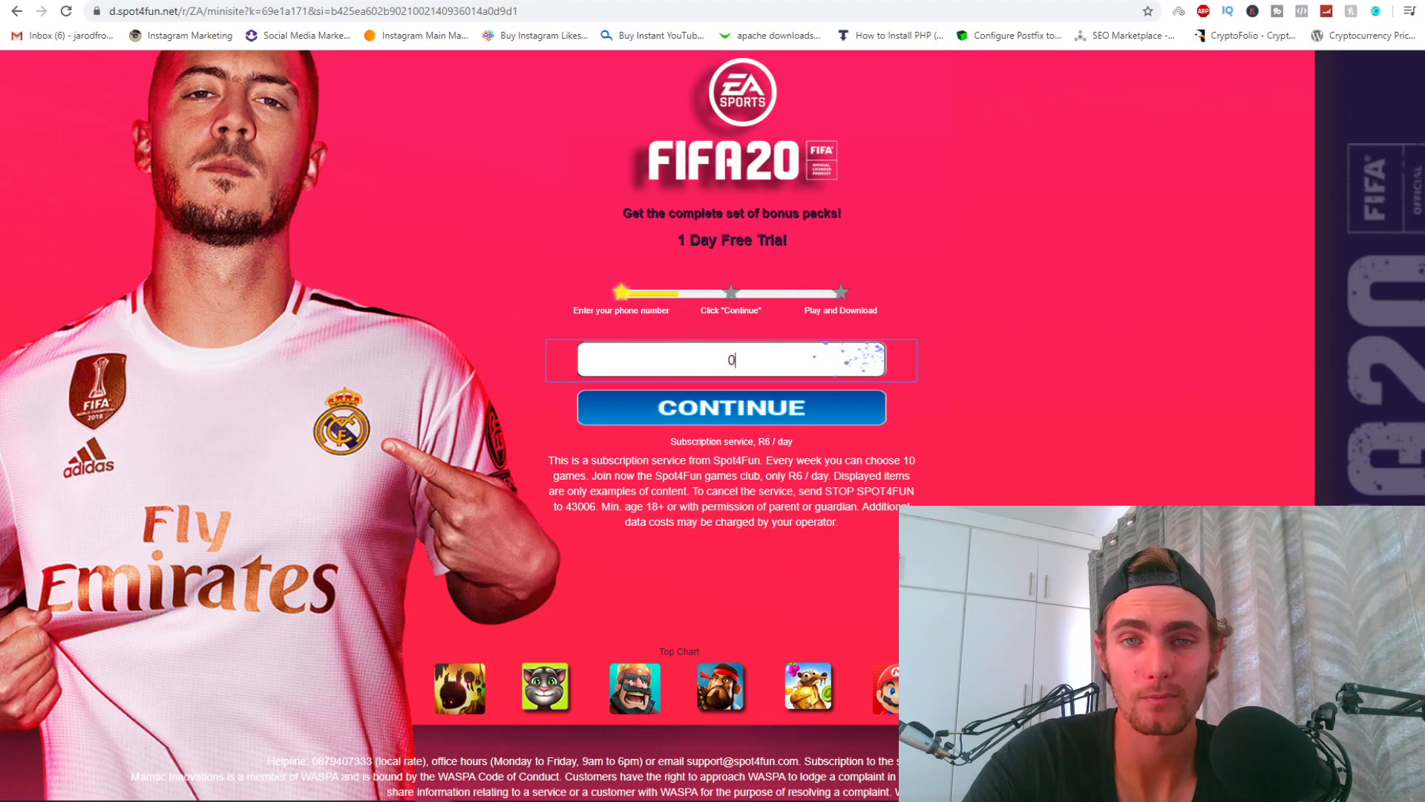
key(ctrl+Tab)
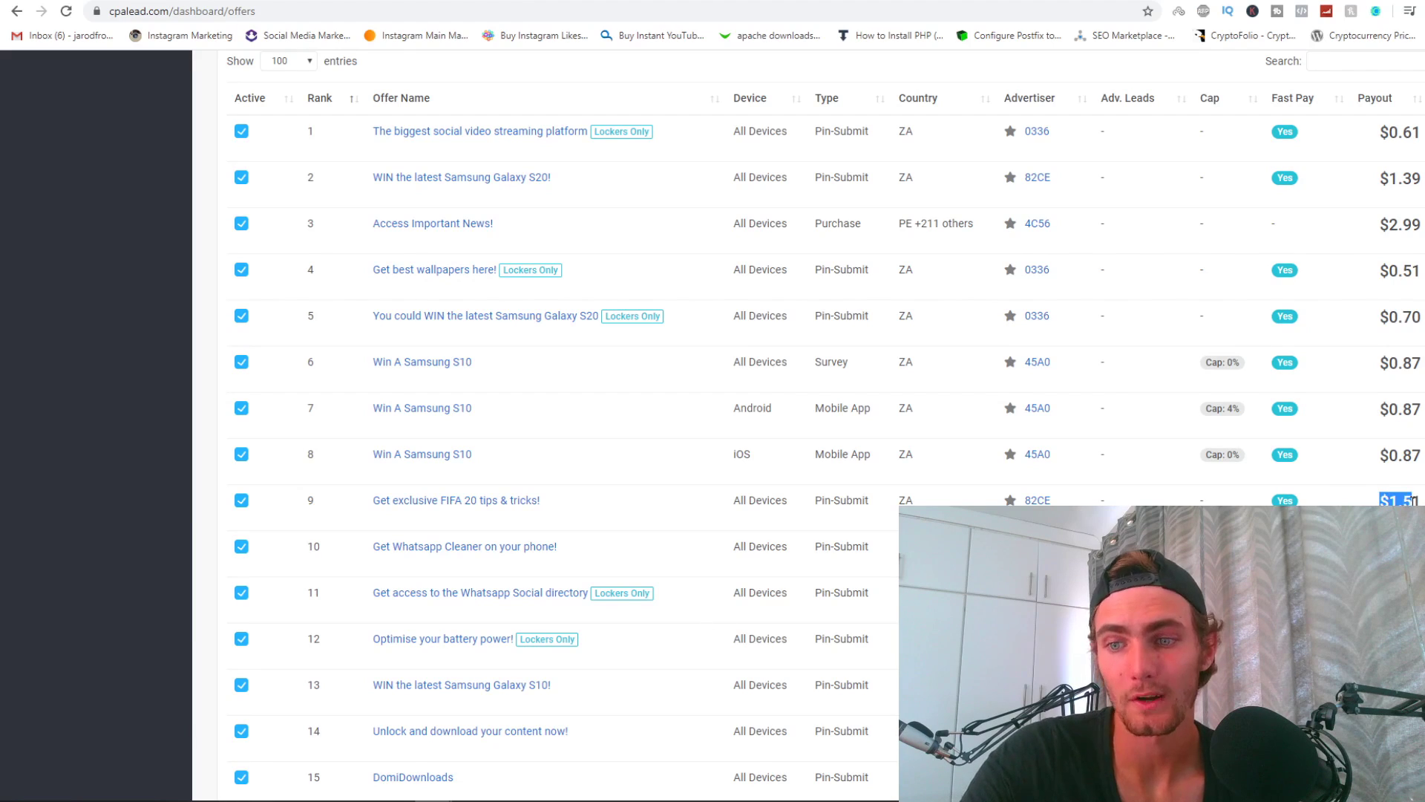
scroll(587, 200, up, 2)
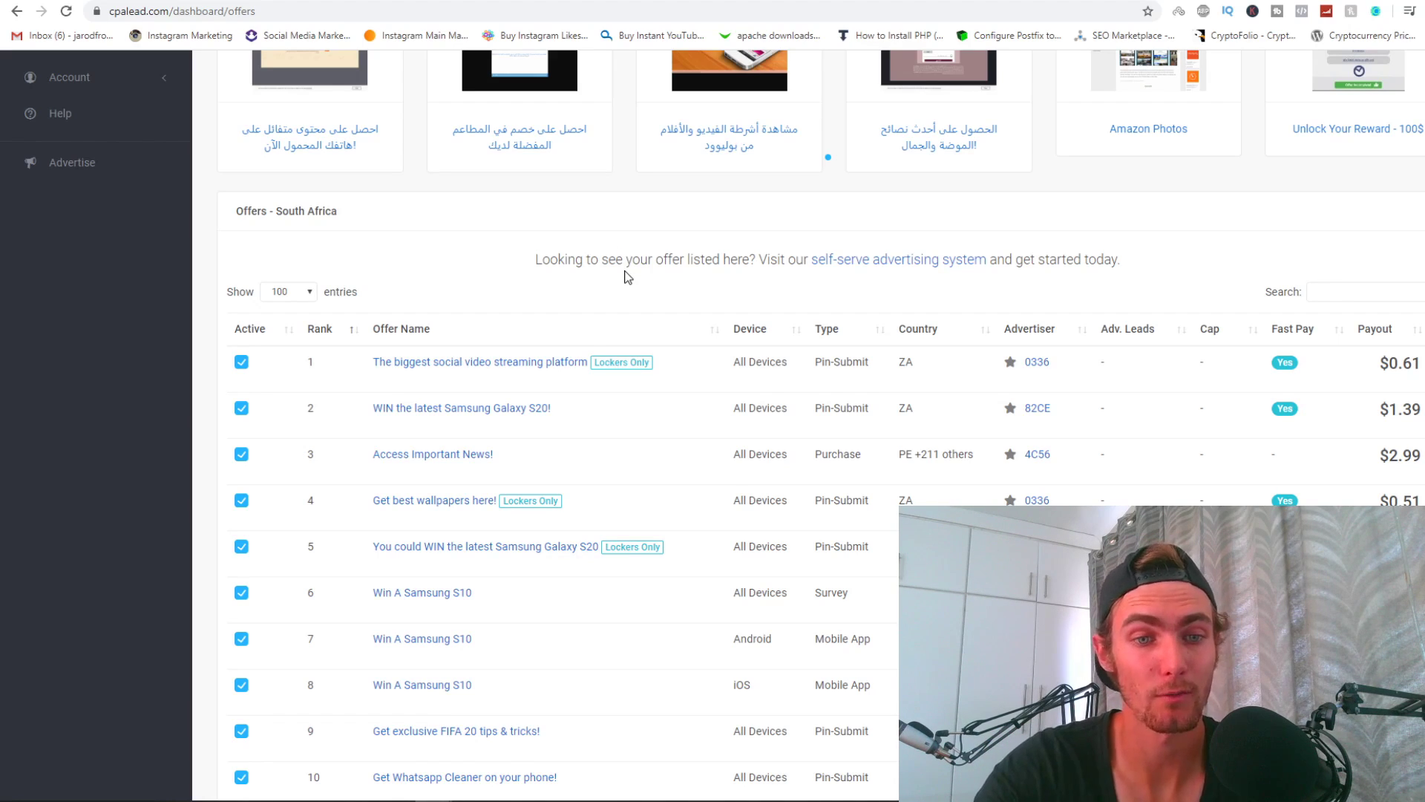
scroll(626, 276, down, 2)
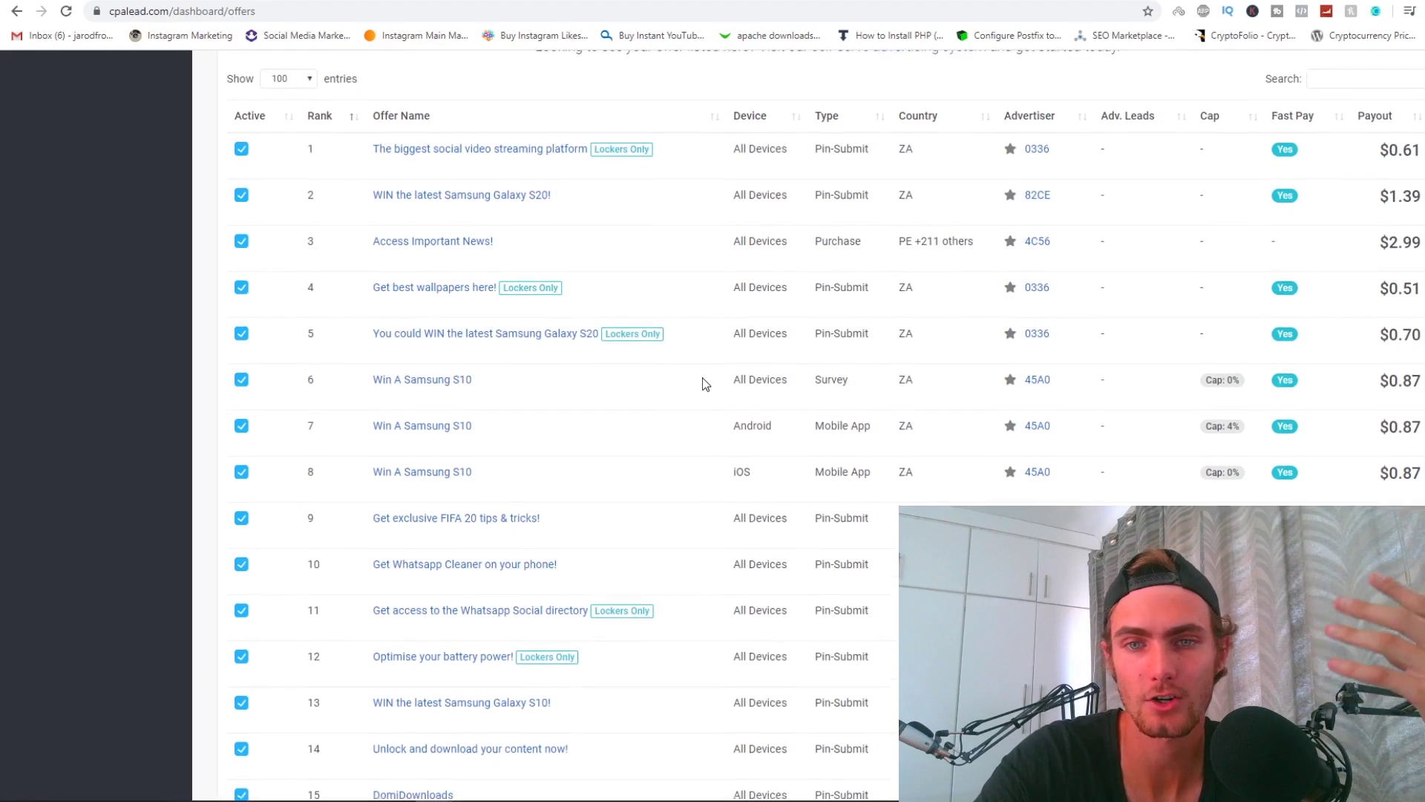
scroll(703, 384, up, 1)
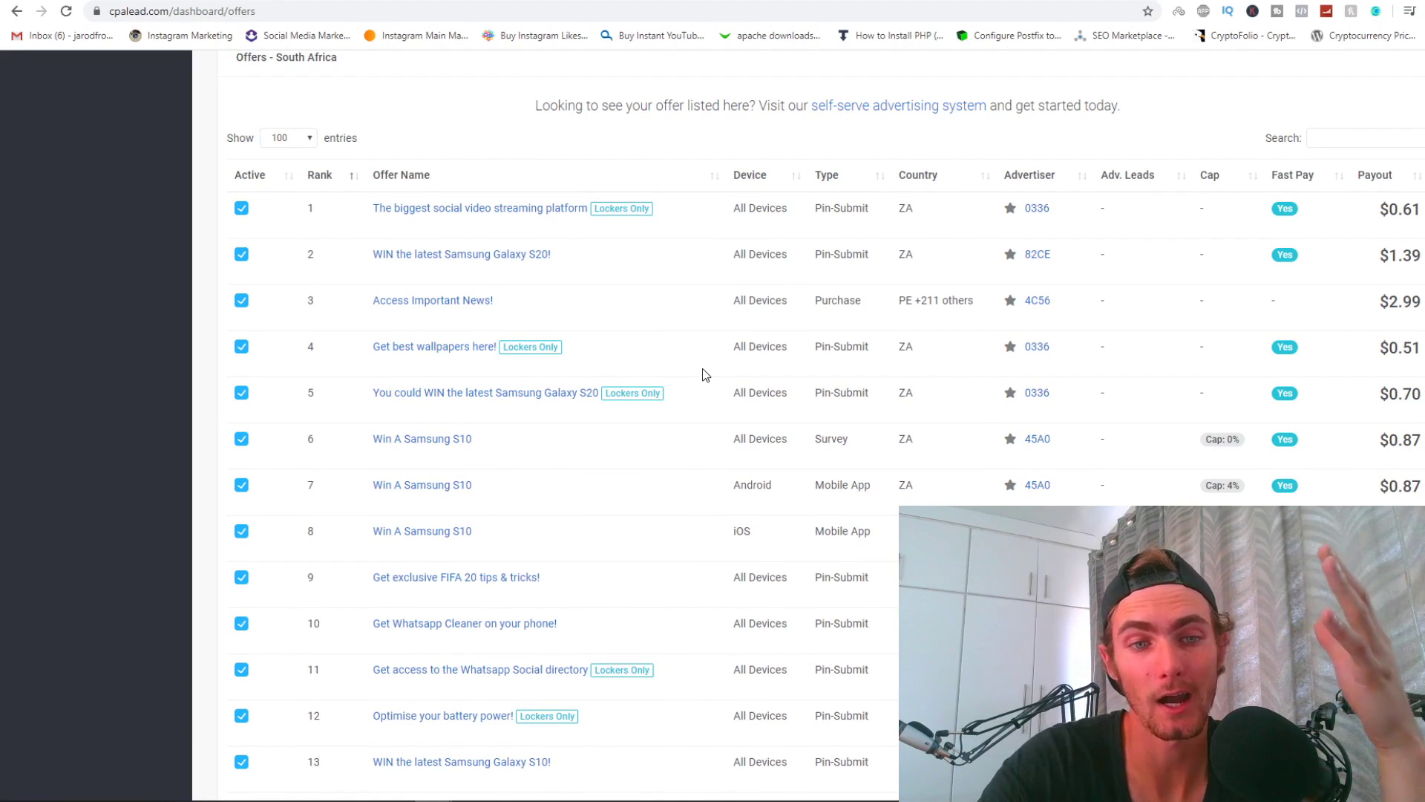
scroll(703, 384, down, 1)
scroll(813, 395, up, 3)
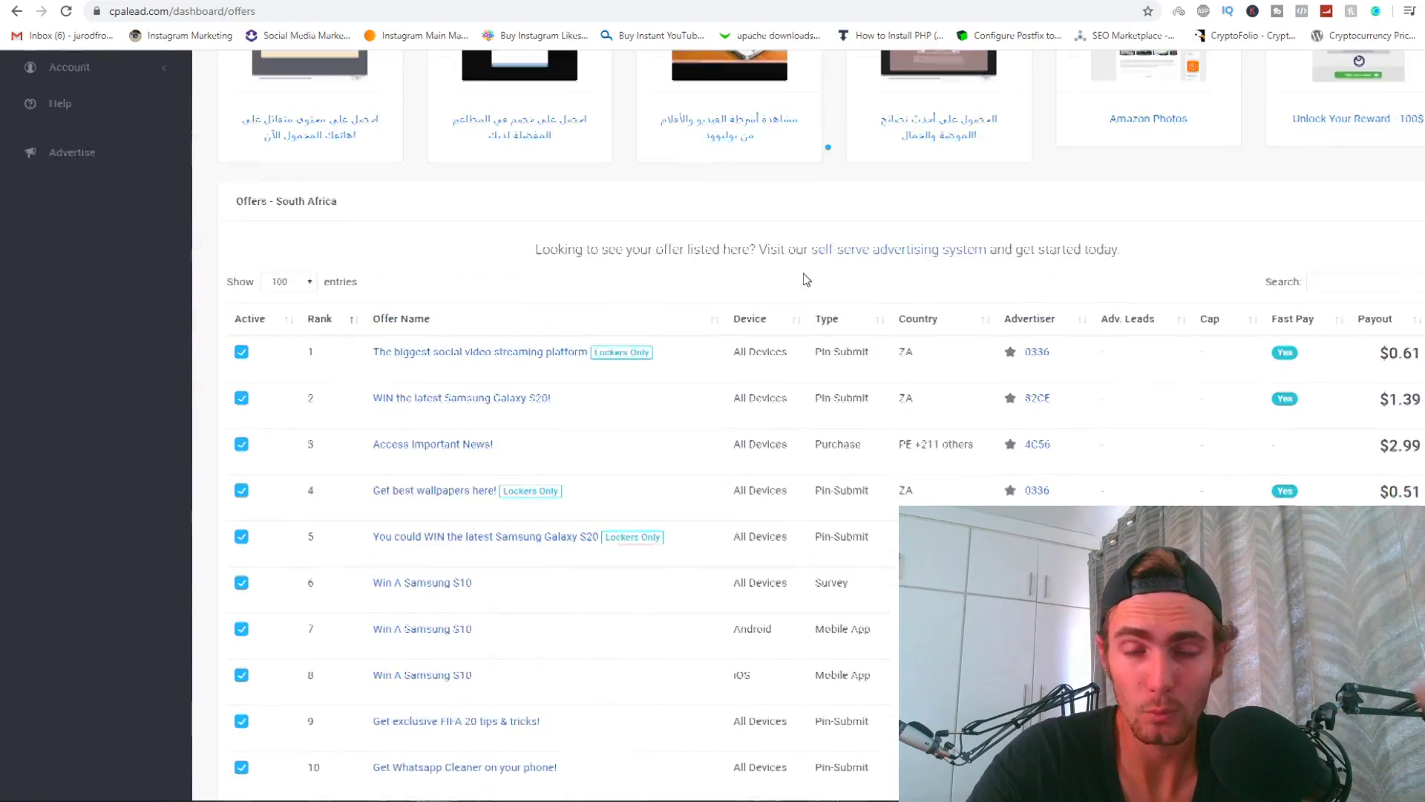
scroll(798, 301, up, 2)
scroll(799, 301, down, 2)
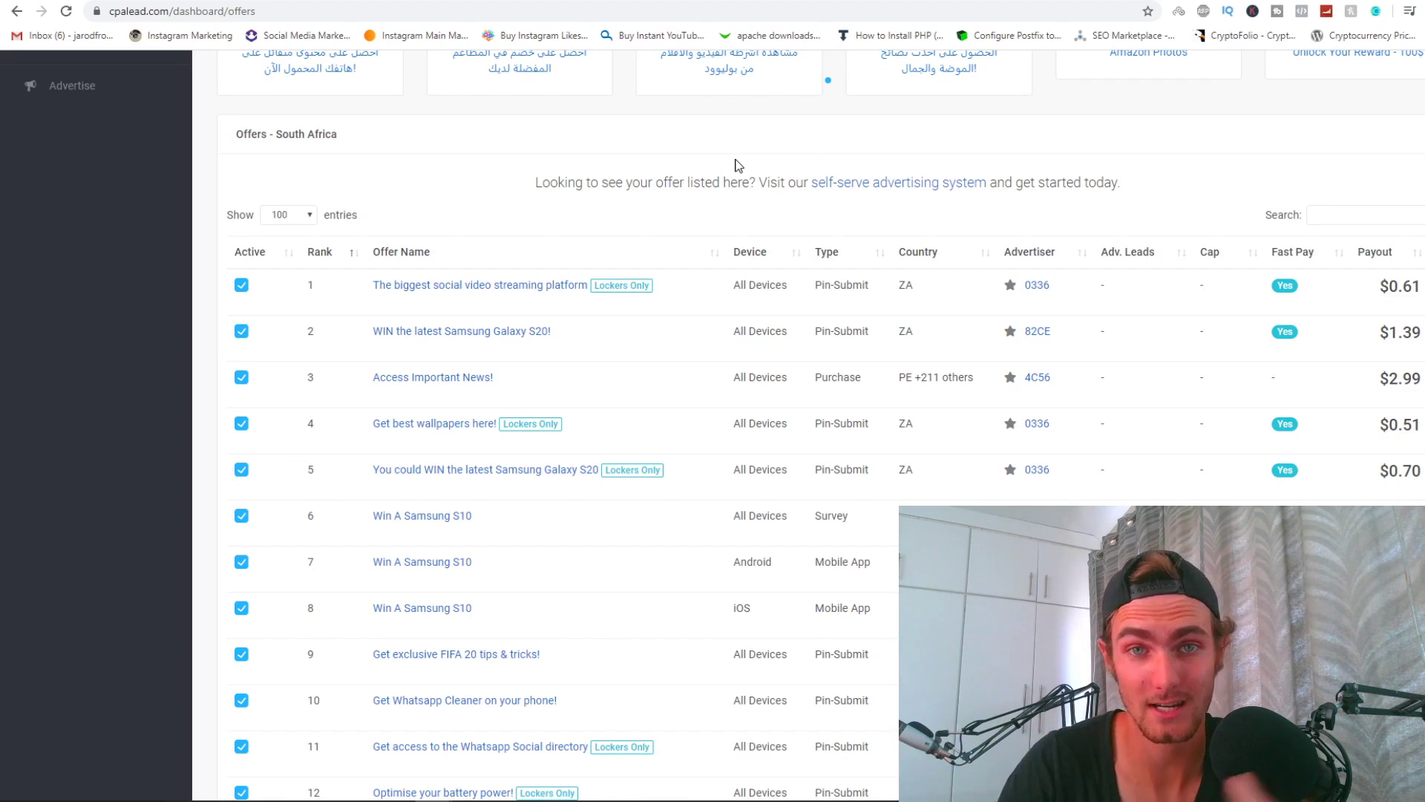
Cycle through the Builderall site, page editor and giveaway-button tabs to the office dashboard.
key(ctrl+Tab)
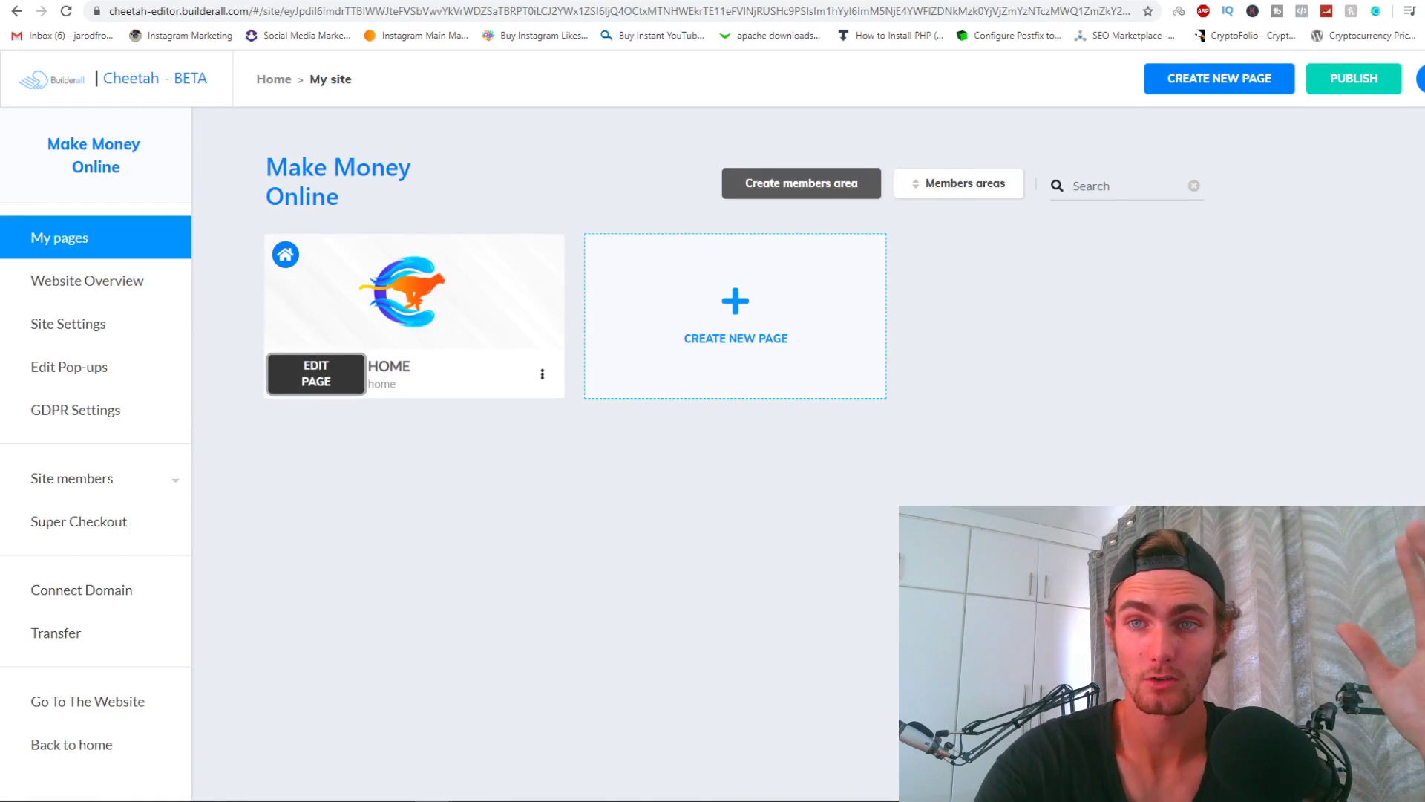
key(ctrl+Tab)
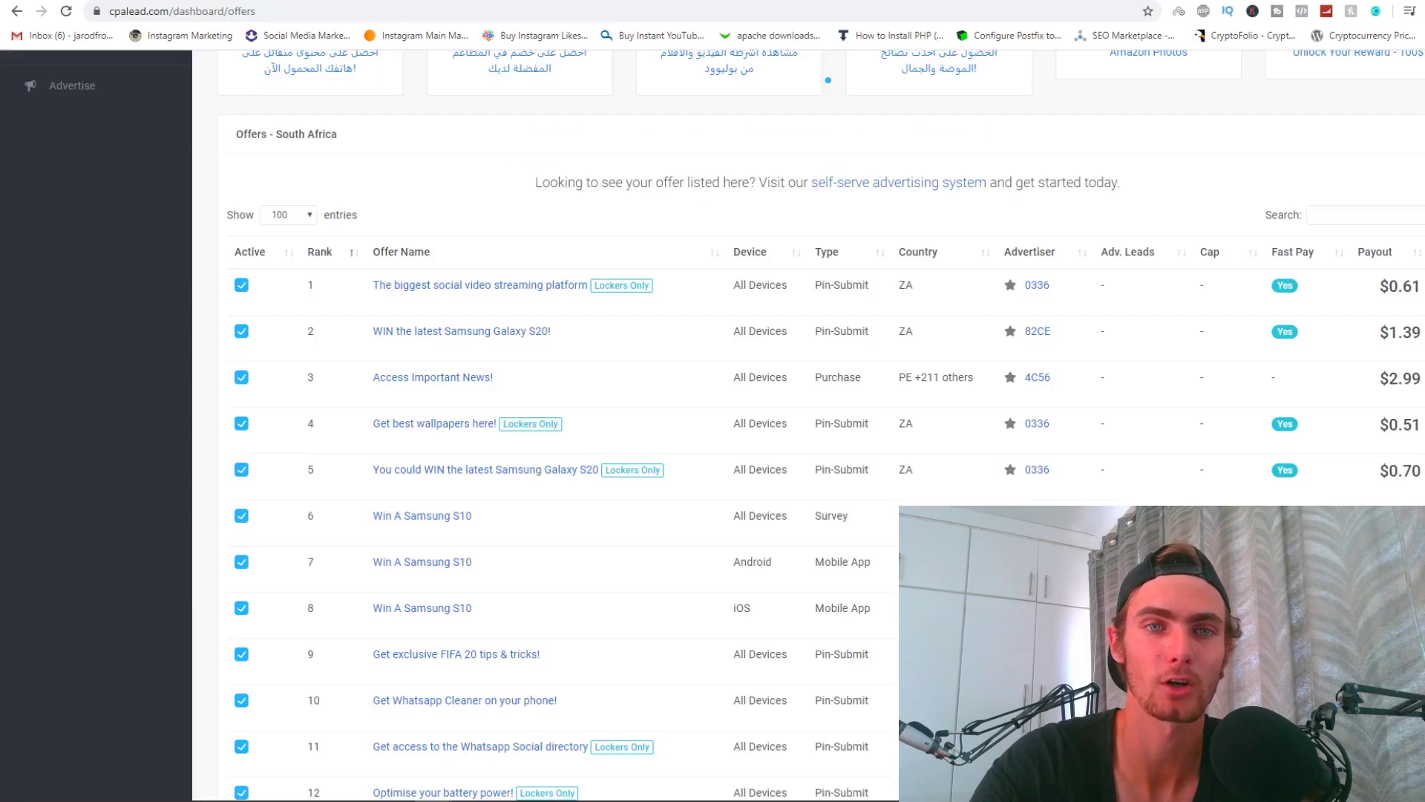
scroll(574, 330, up, 4)
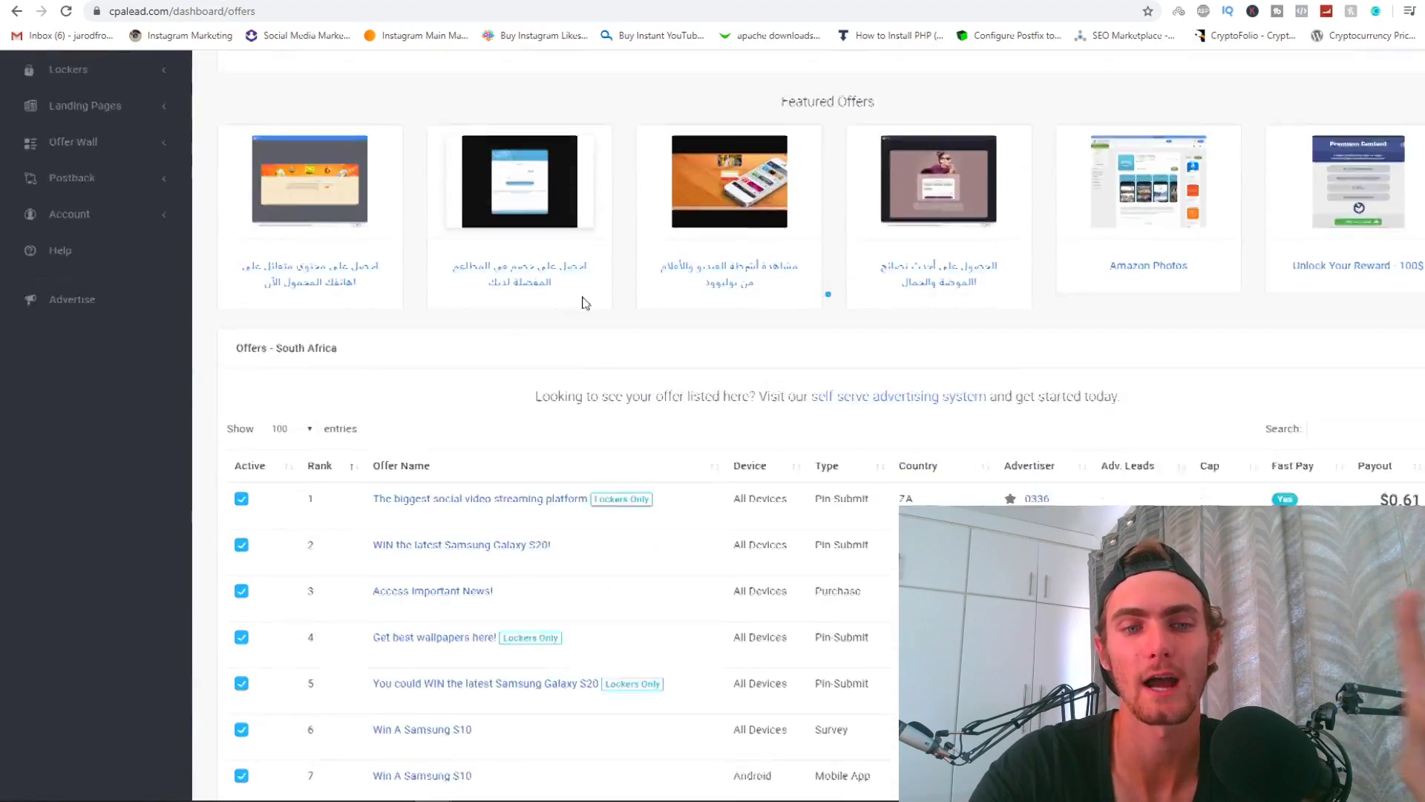
scroll(576, 390, down, 1)
scroll(573, 458, up, 3)
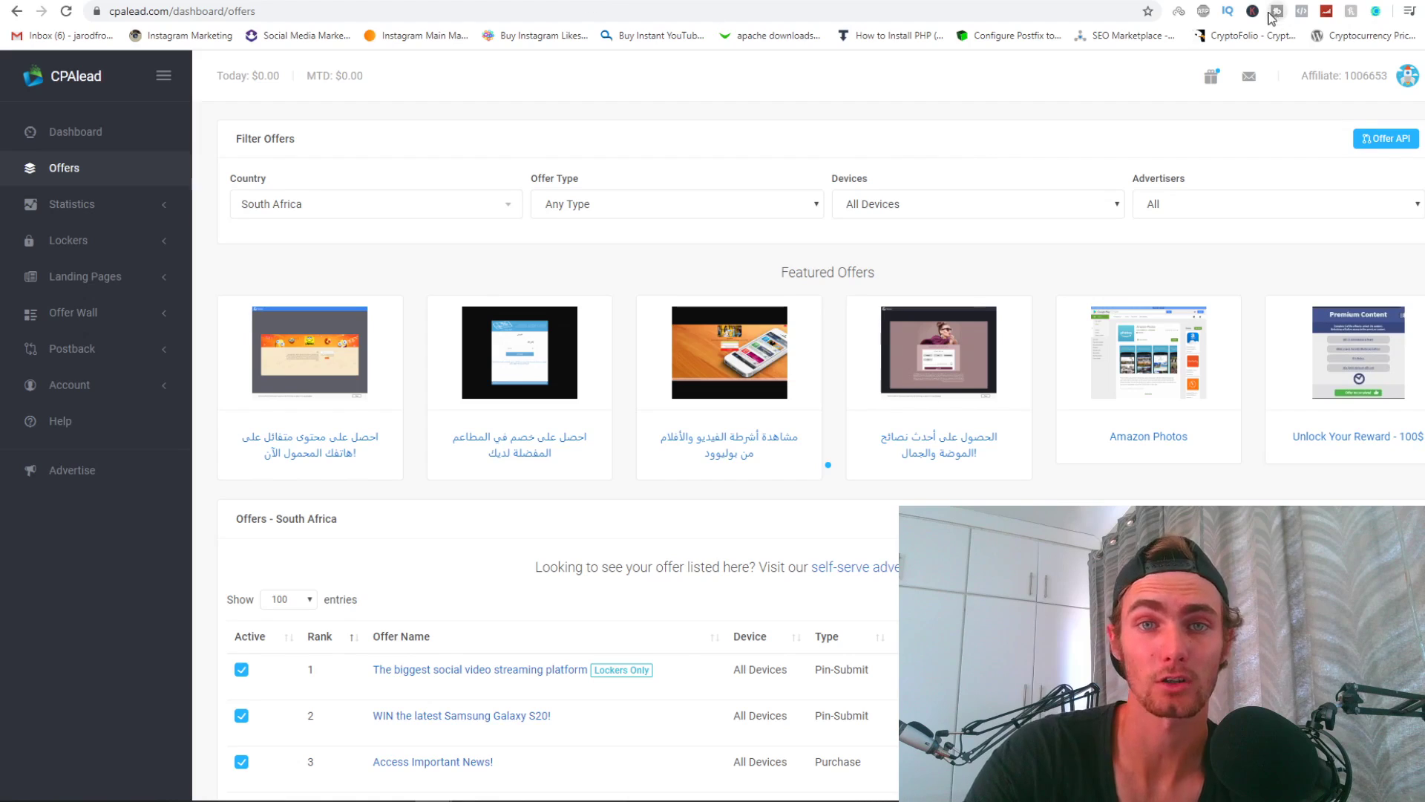
key(ctrl+Tab)
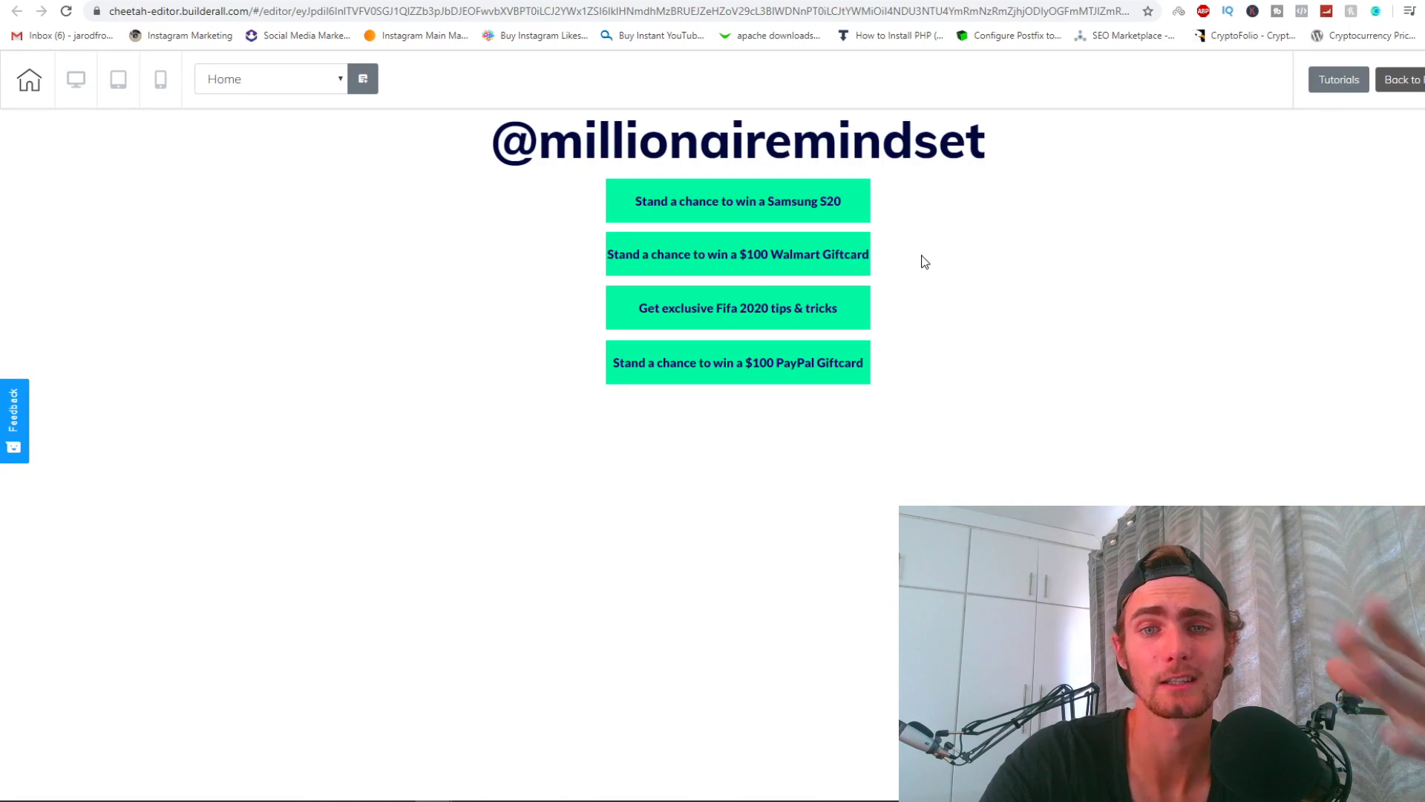
key(ctrl+Tab)
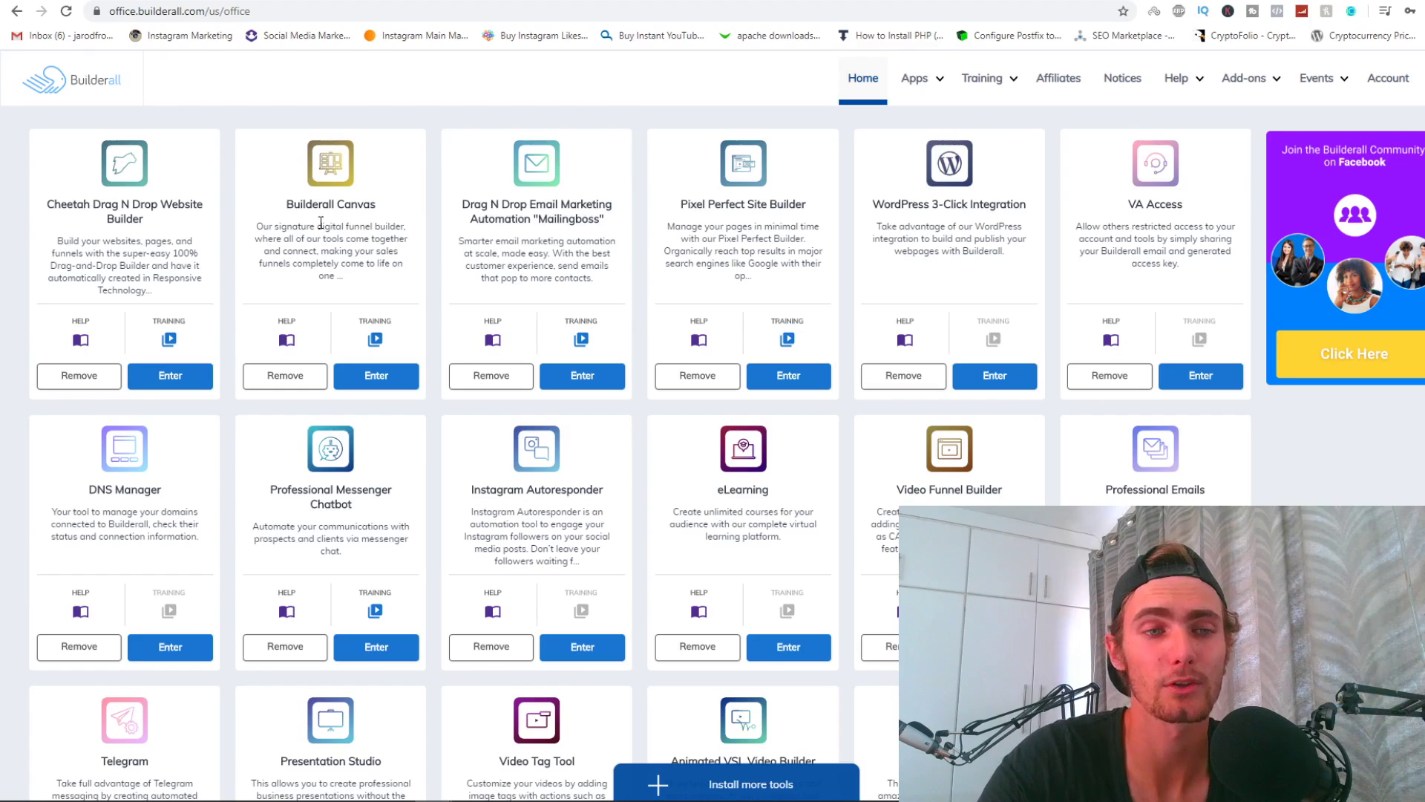
Open the HOME page in the Cheetah editor and select the Samsung S20 button.
click(168, 374)
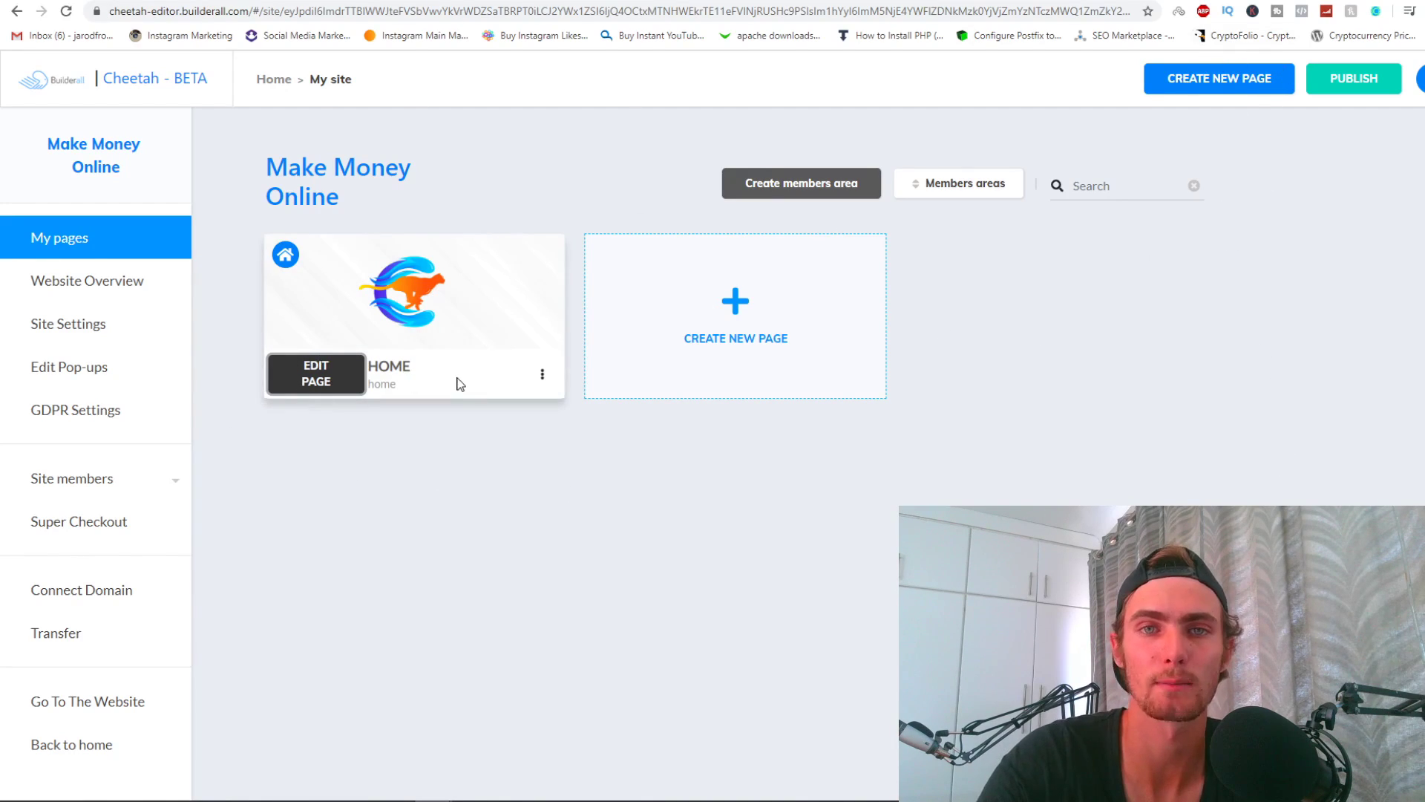
mouse_move(415, 316)
click(323, 379)
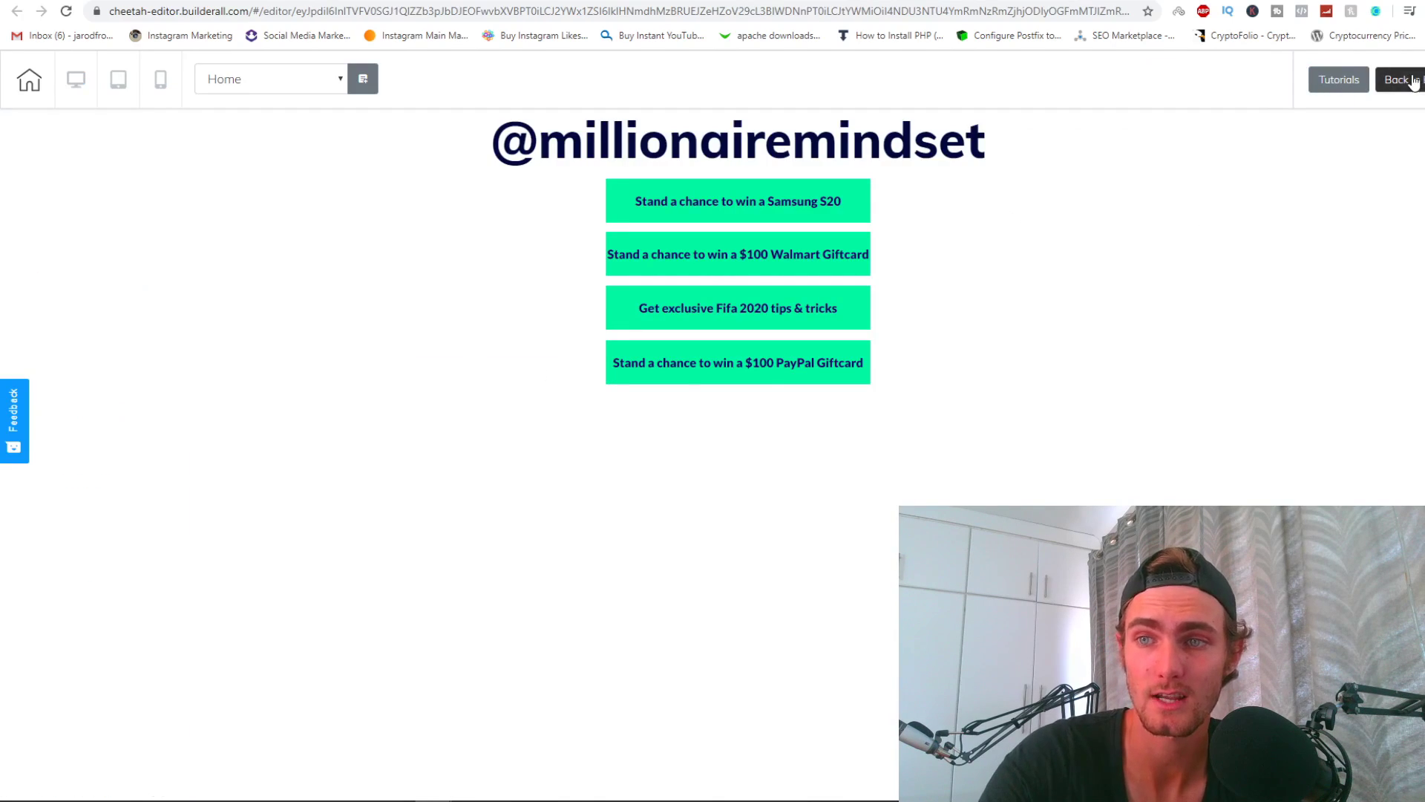
click(1421, 80)
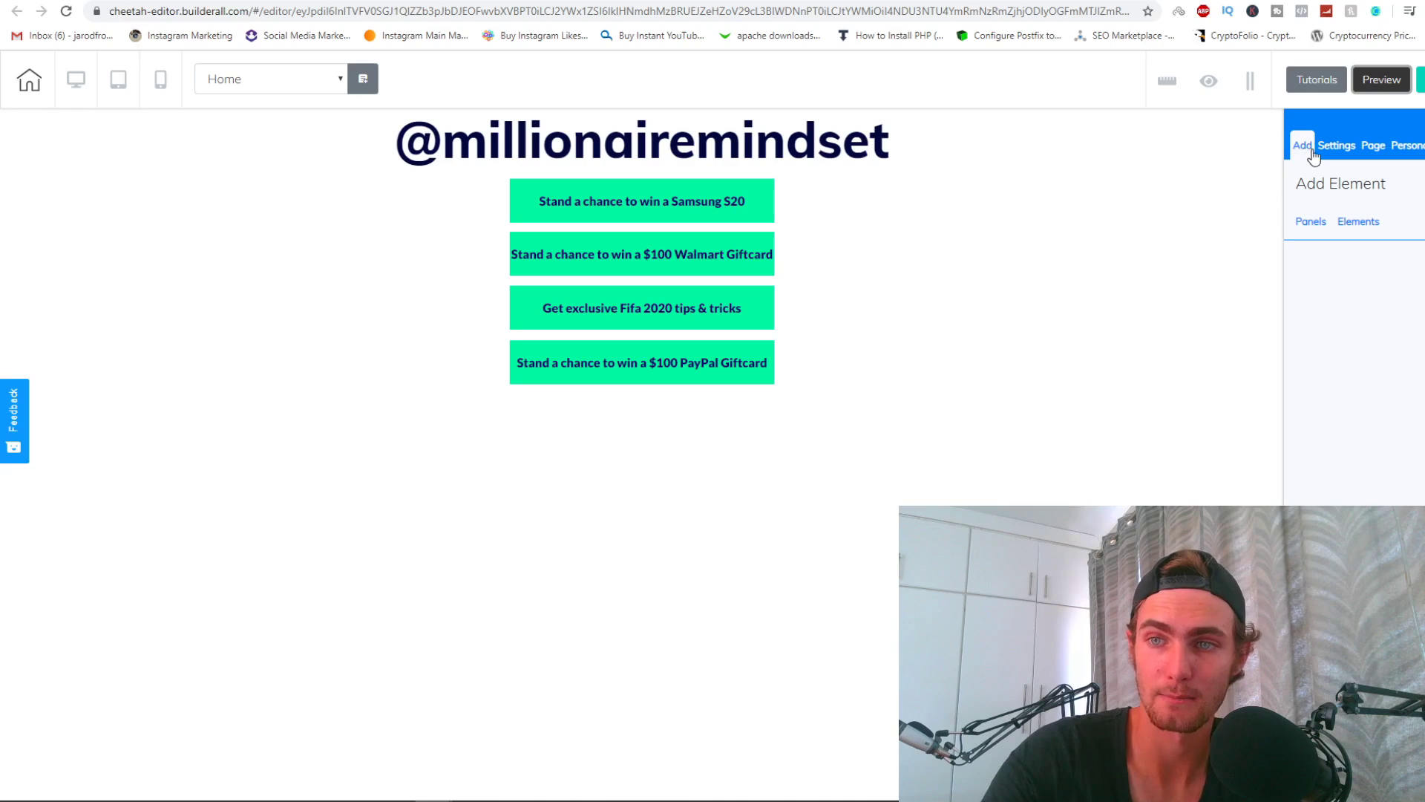
click(1348, 228)
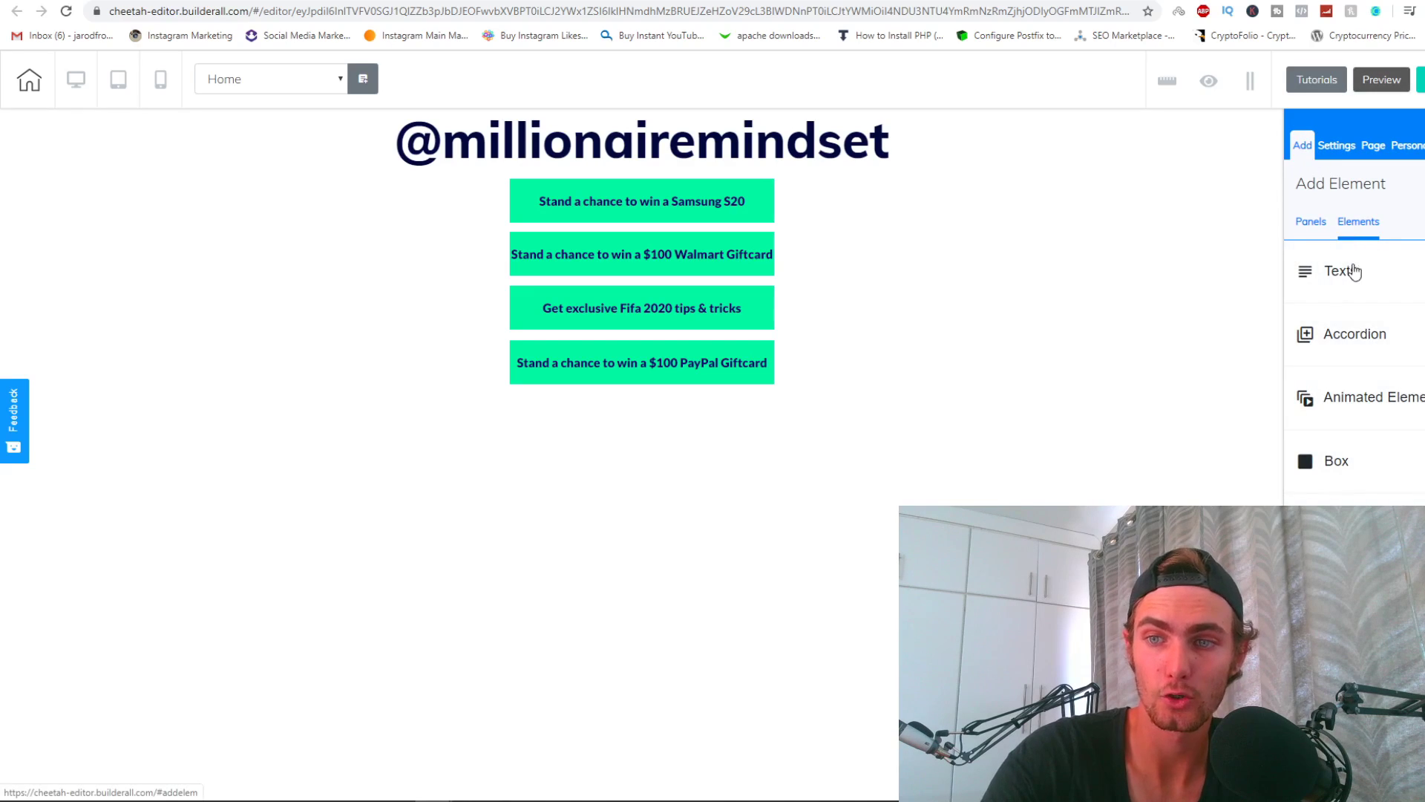
scroll(1325, 462, down, 2)
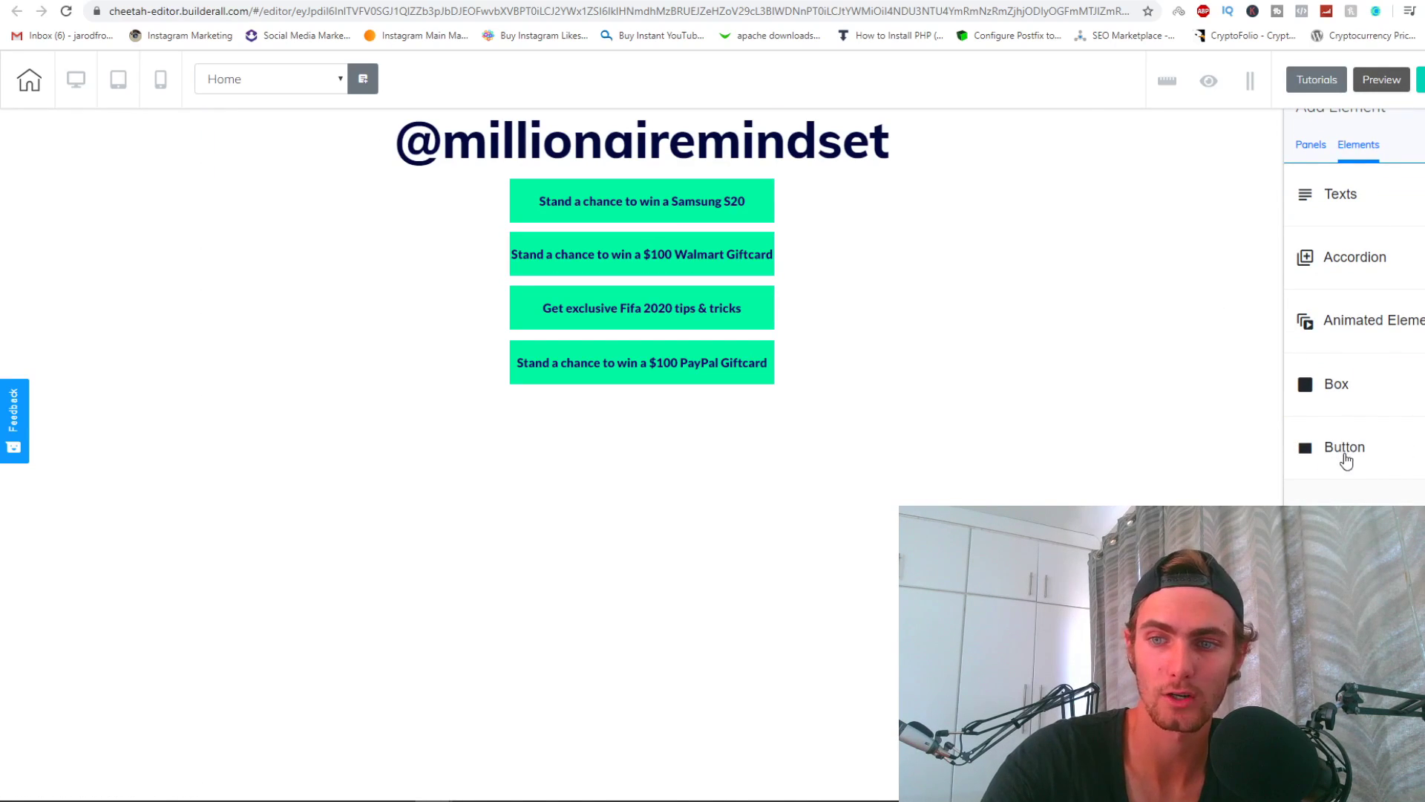
click(641, 201)
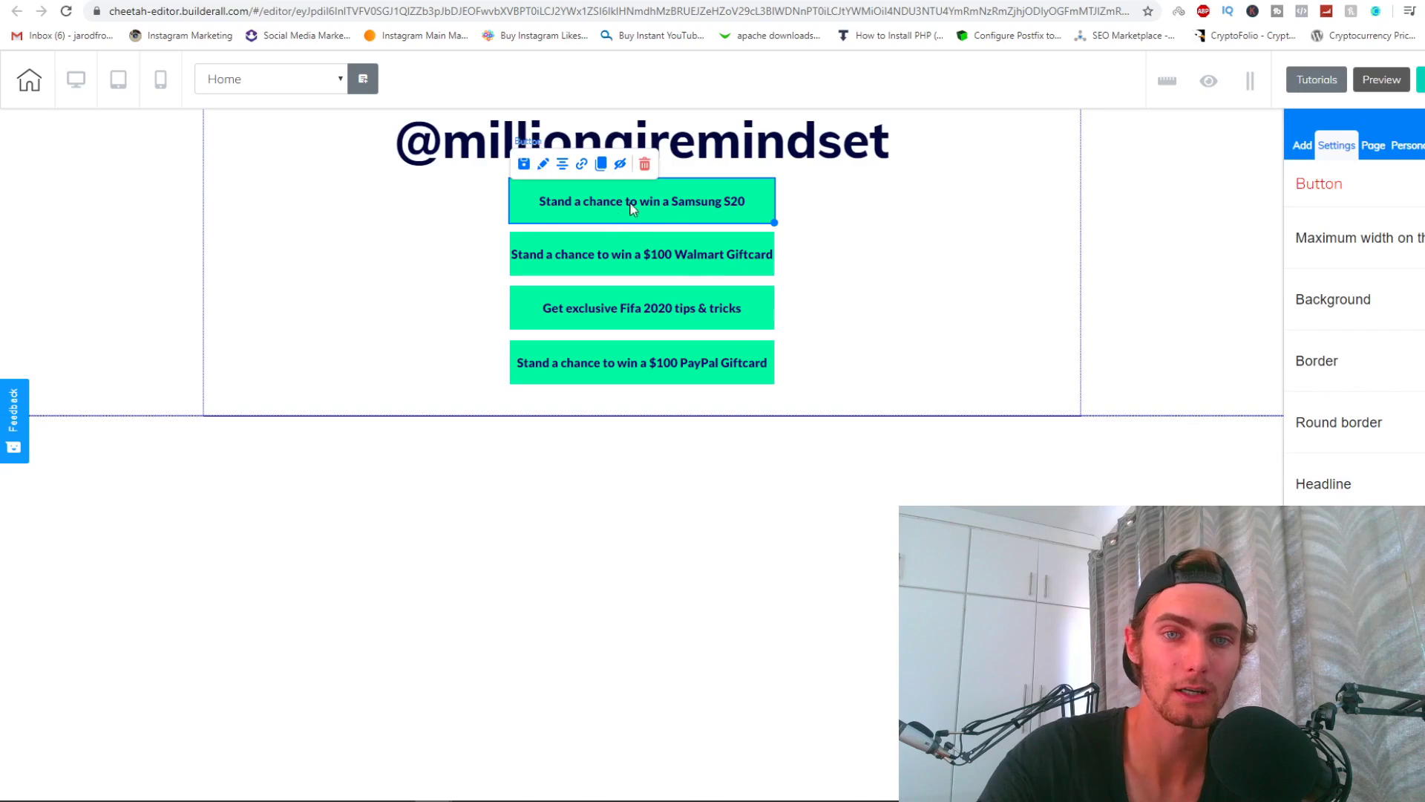
Set the button's link to the copied Samsung Galaxy S20 affiliate URL and save the page.
click(582, 164)
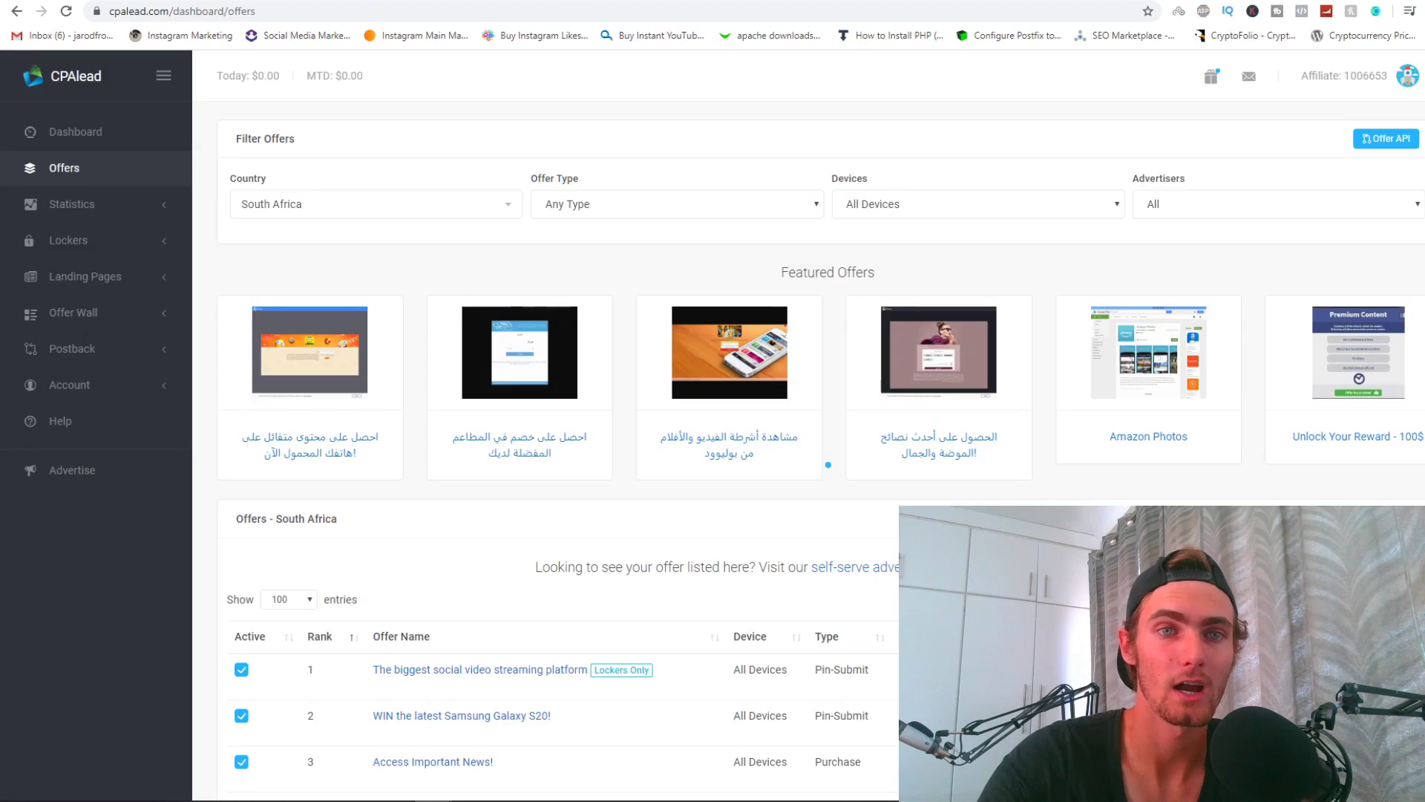
scroll(471, 468, down, 3)
scroll(470, 468, down, 2)
scroll(470, 468, down, 1)
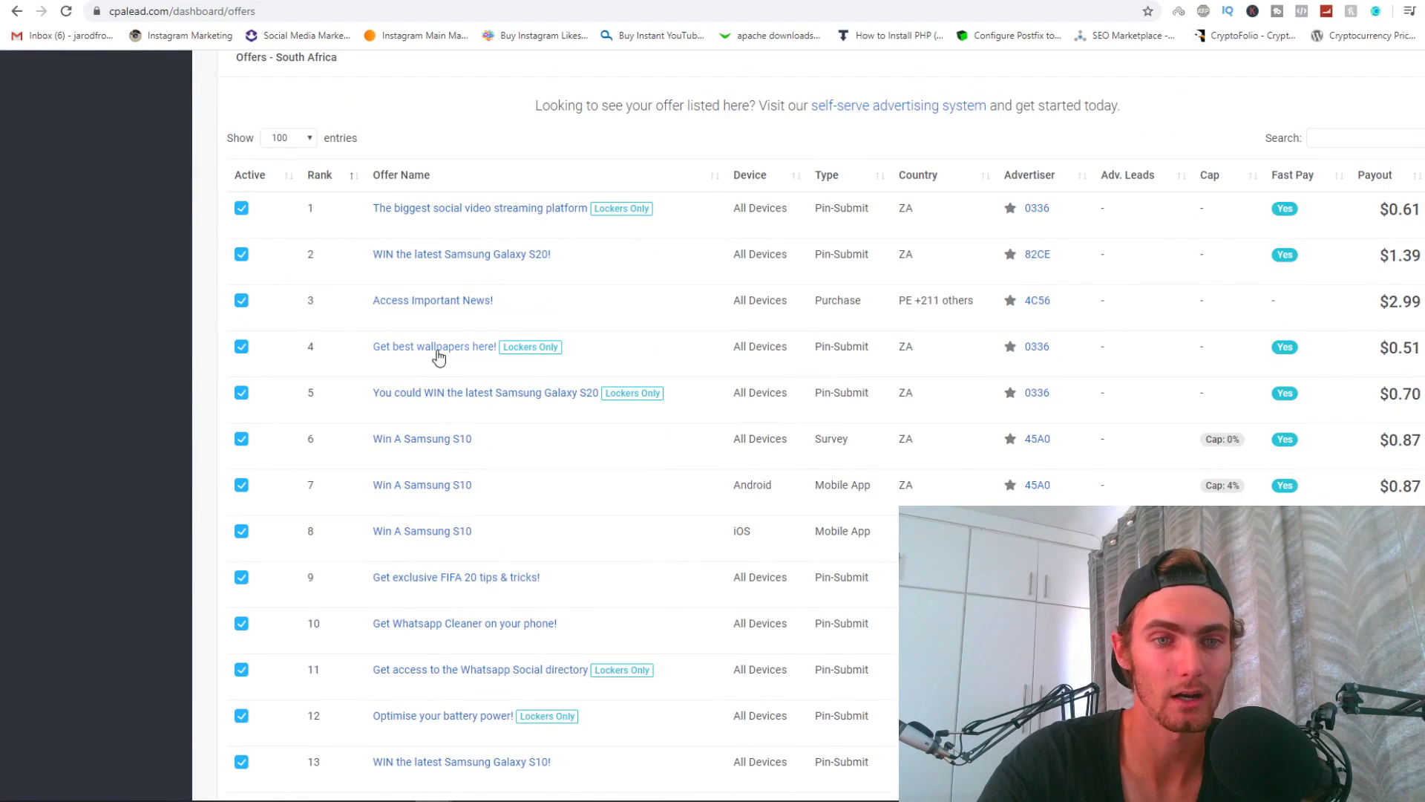
click(461, 254)
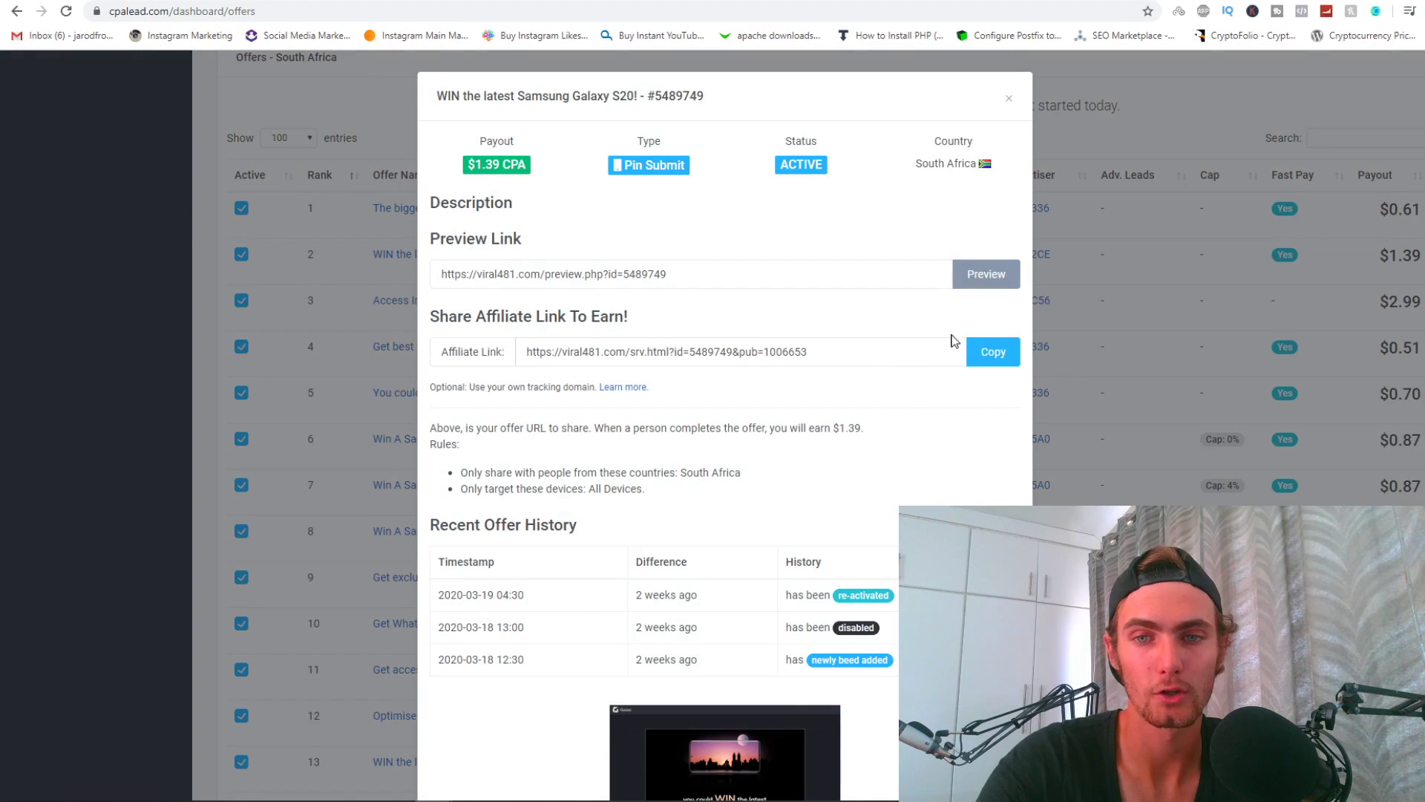
click(992, 351)
key(ctrl+Tab)
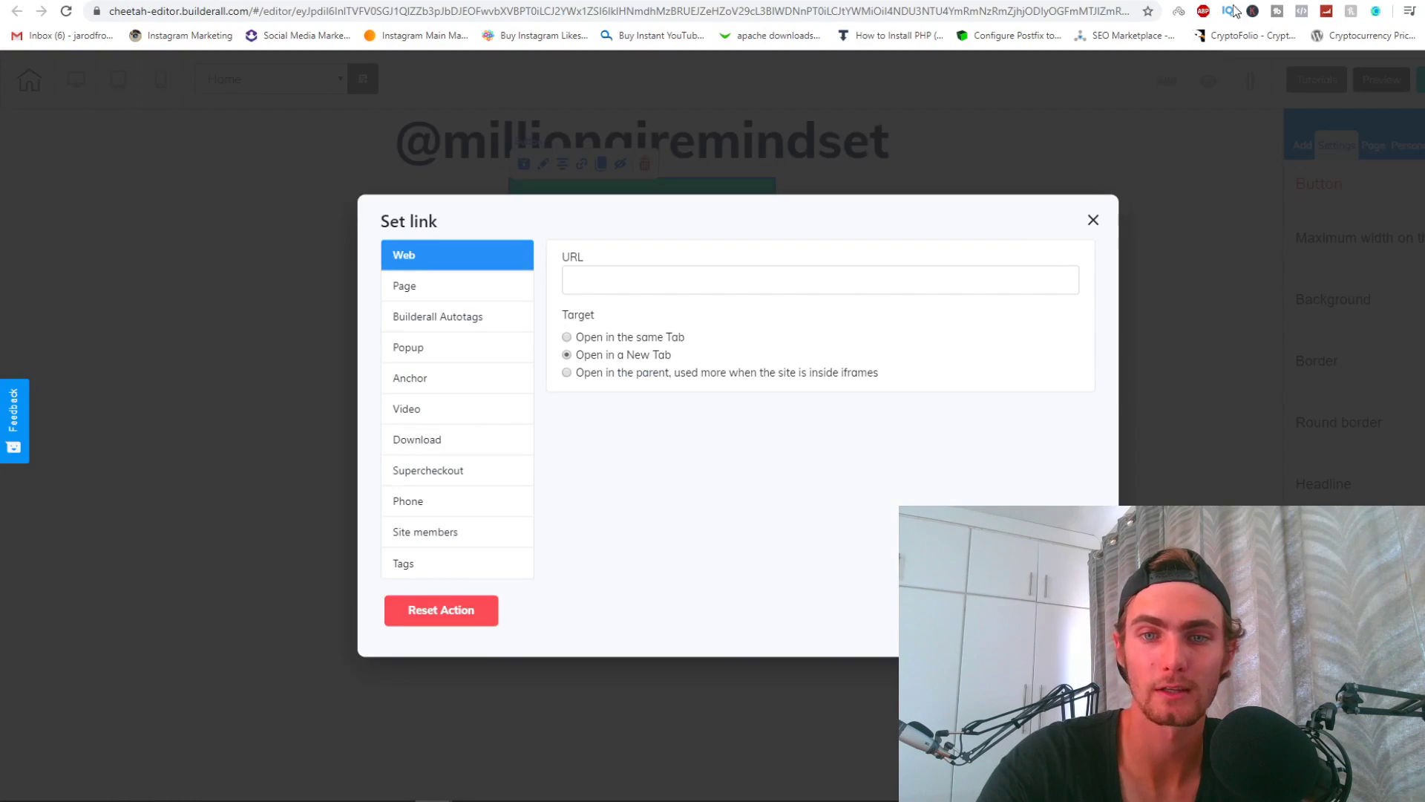
click(656, 280)
key(ctrl+v)
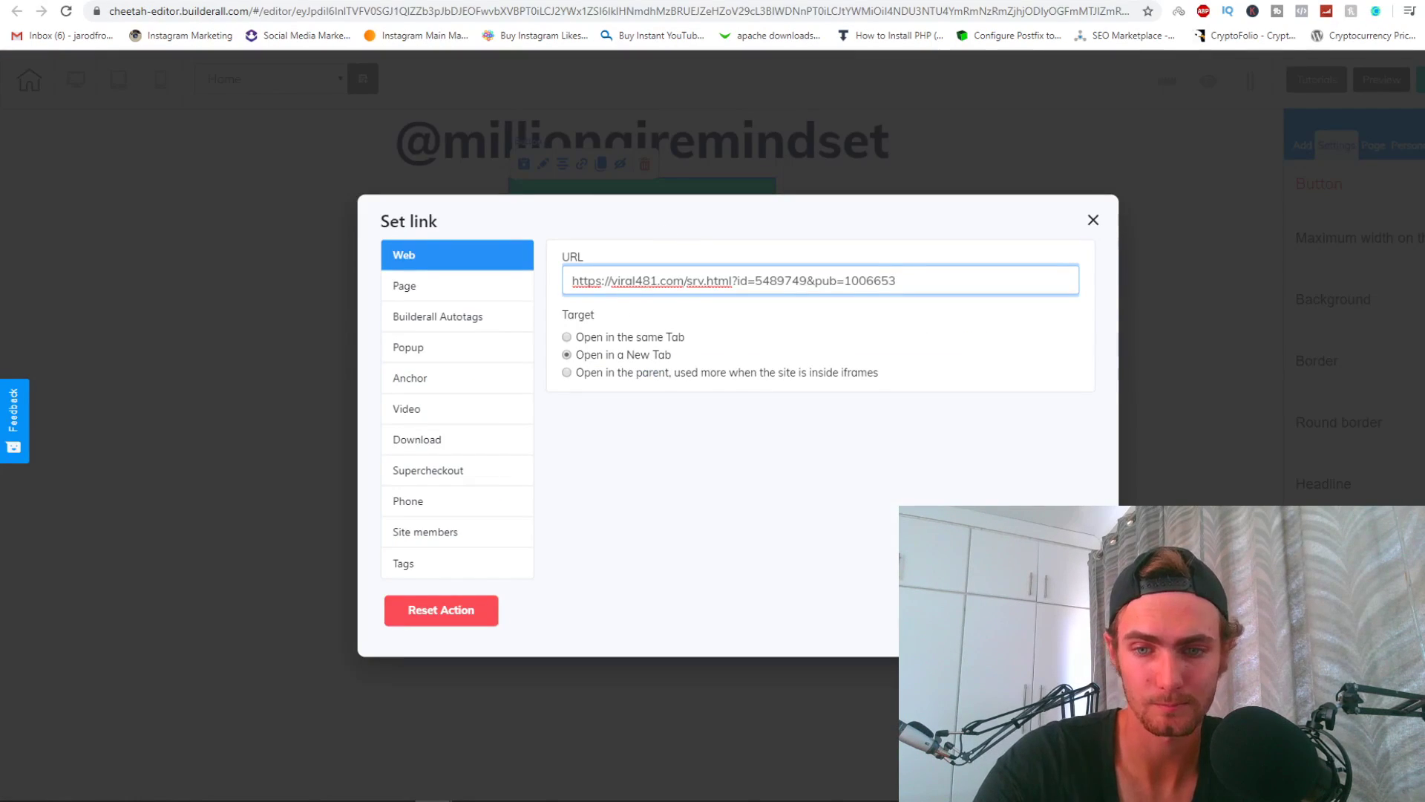
key(Return)
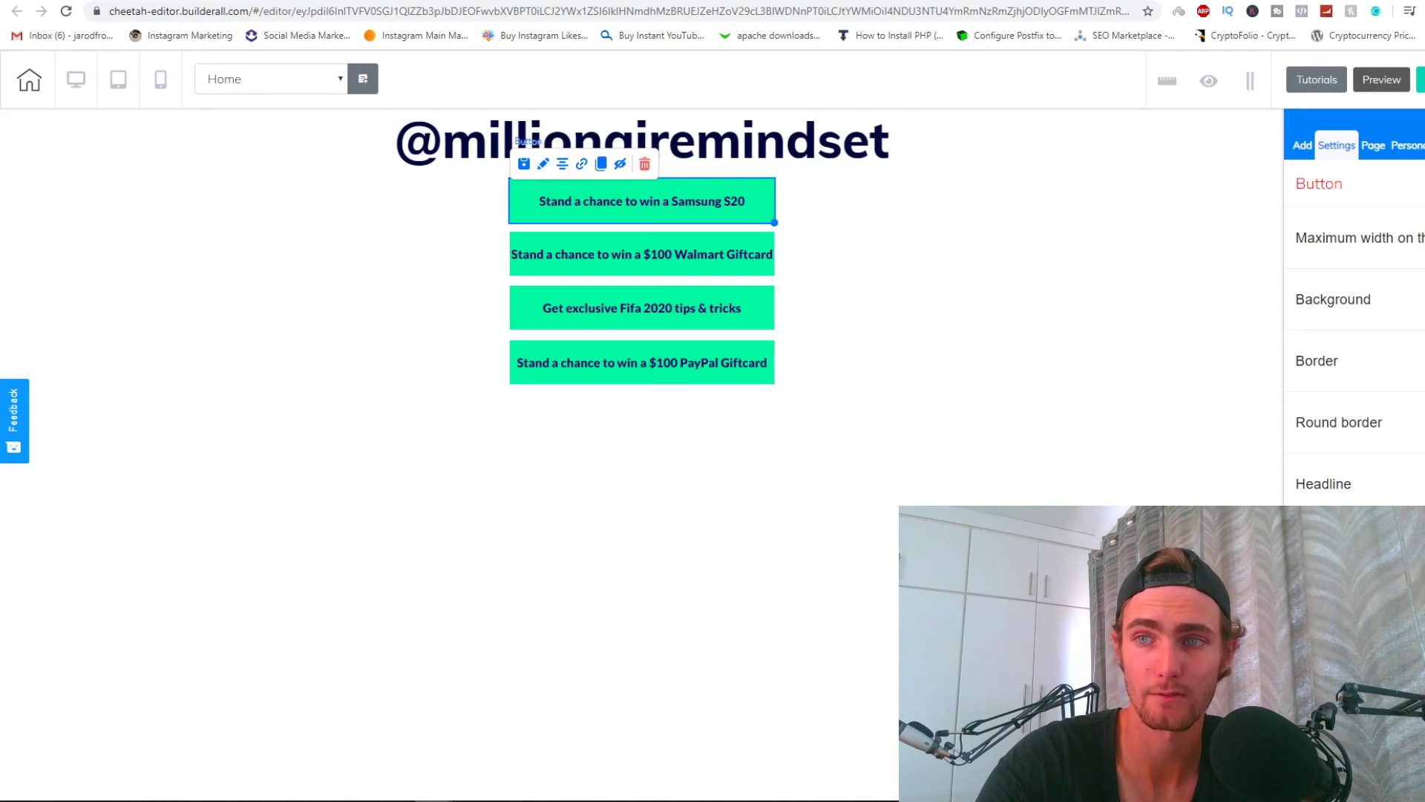
key(ctrl+s)
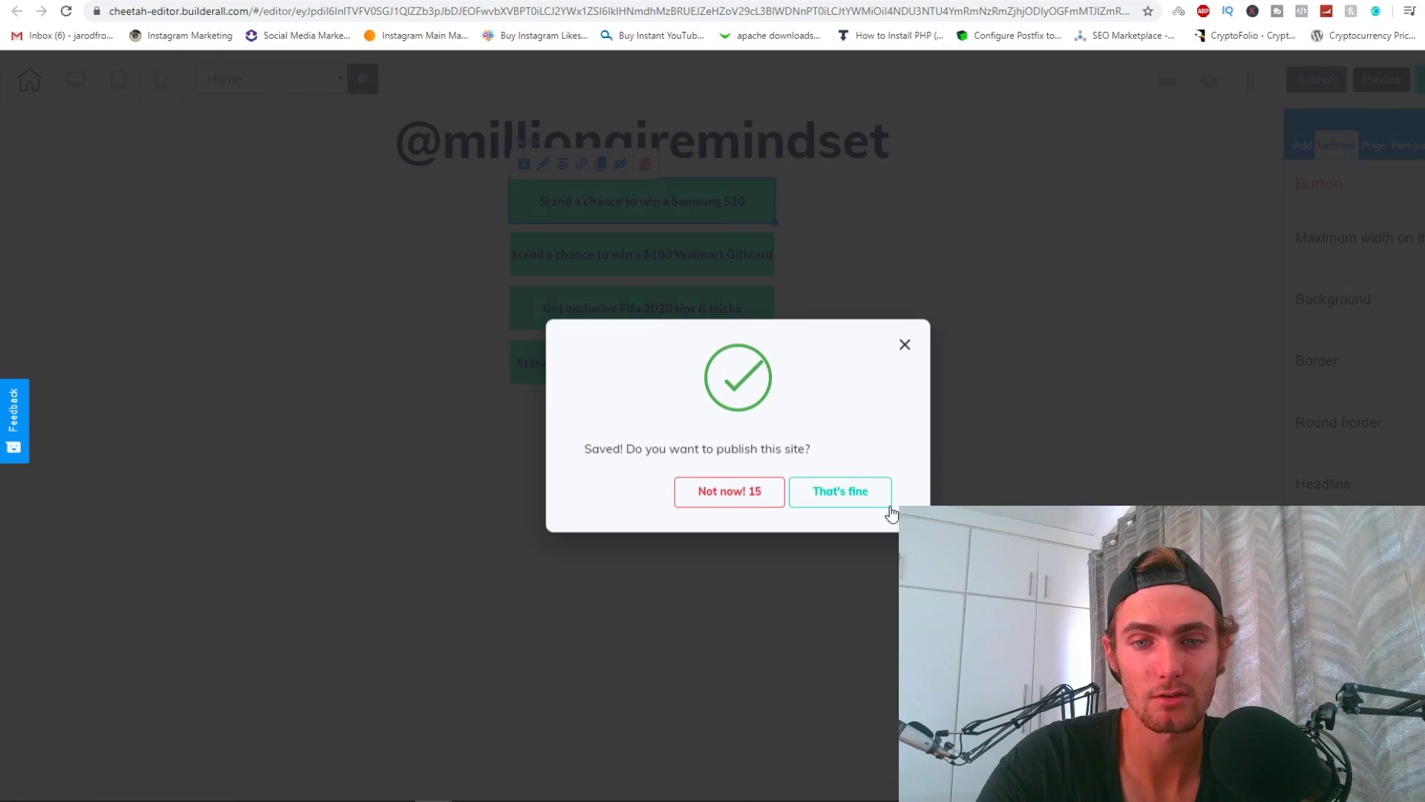
click(719, 493)
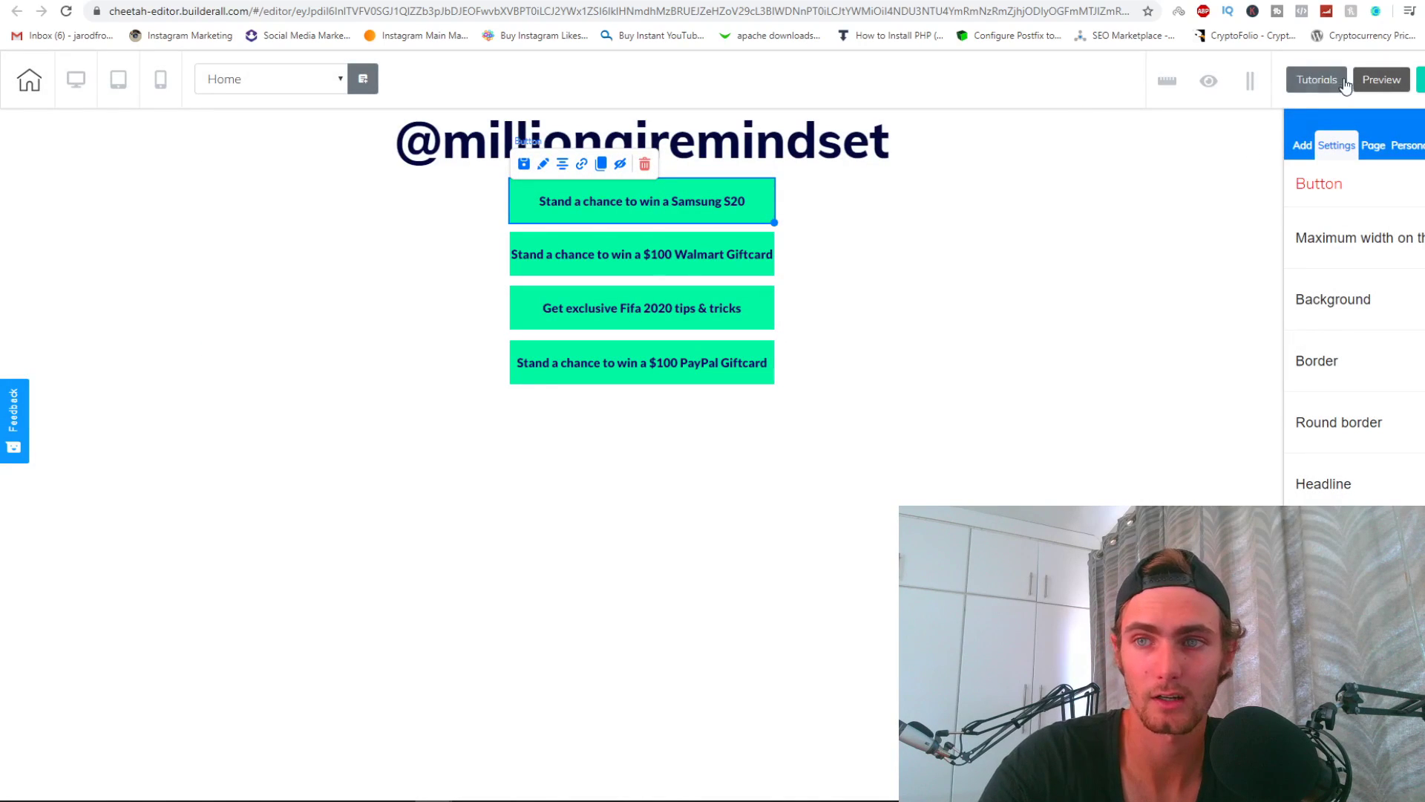
click(1382, 80)
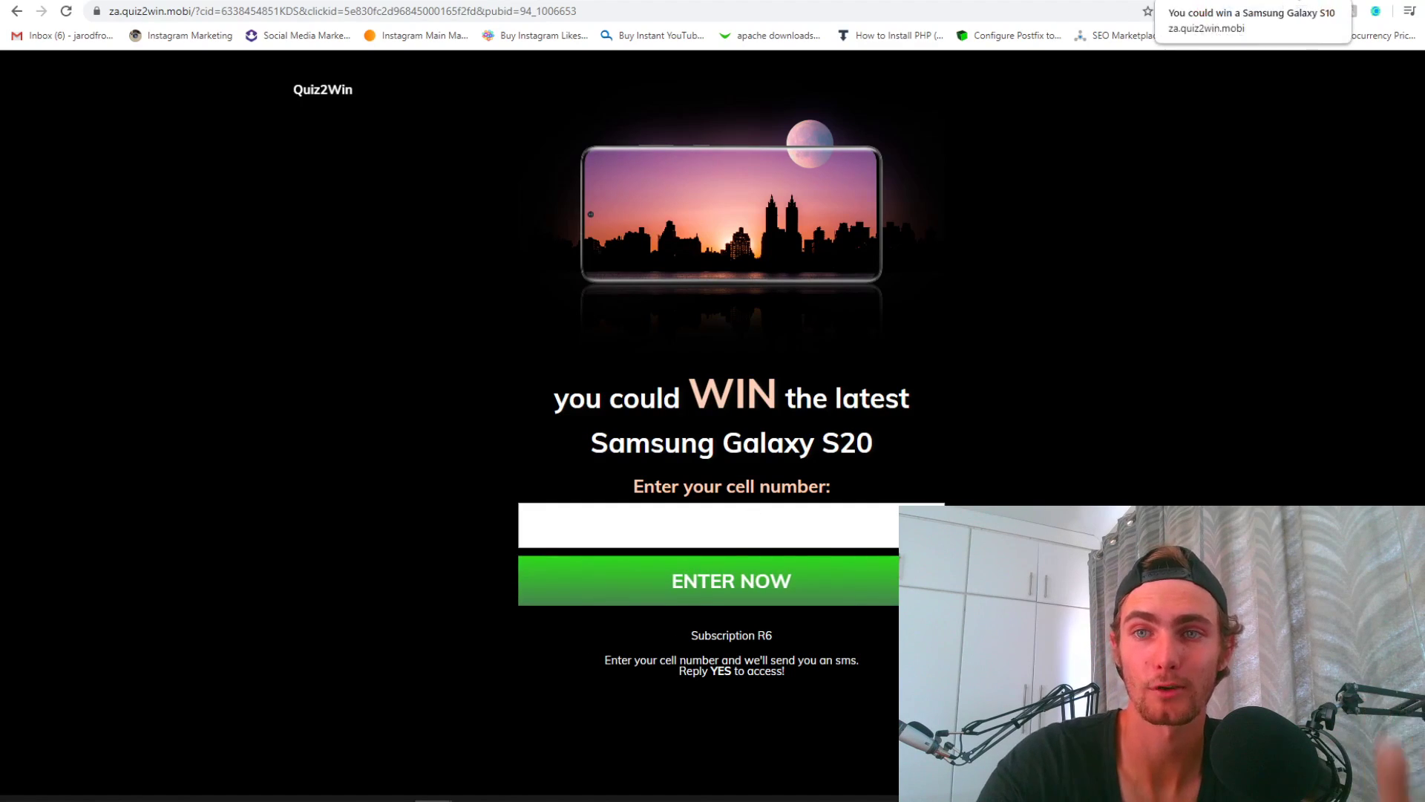
key(ctrl+Tab)
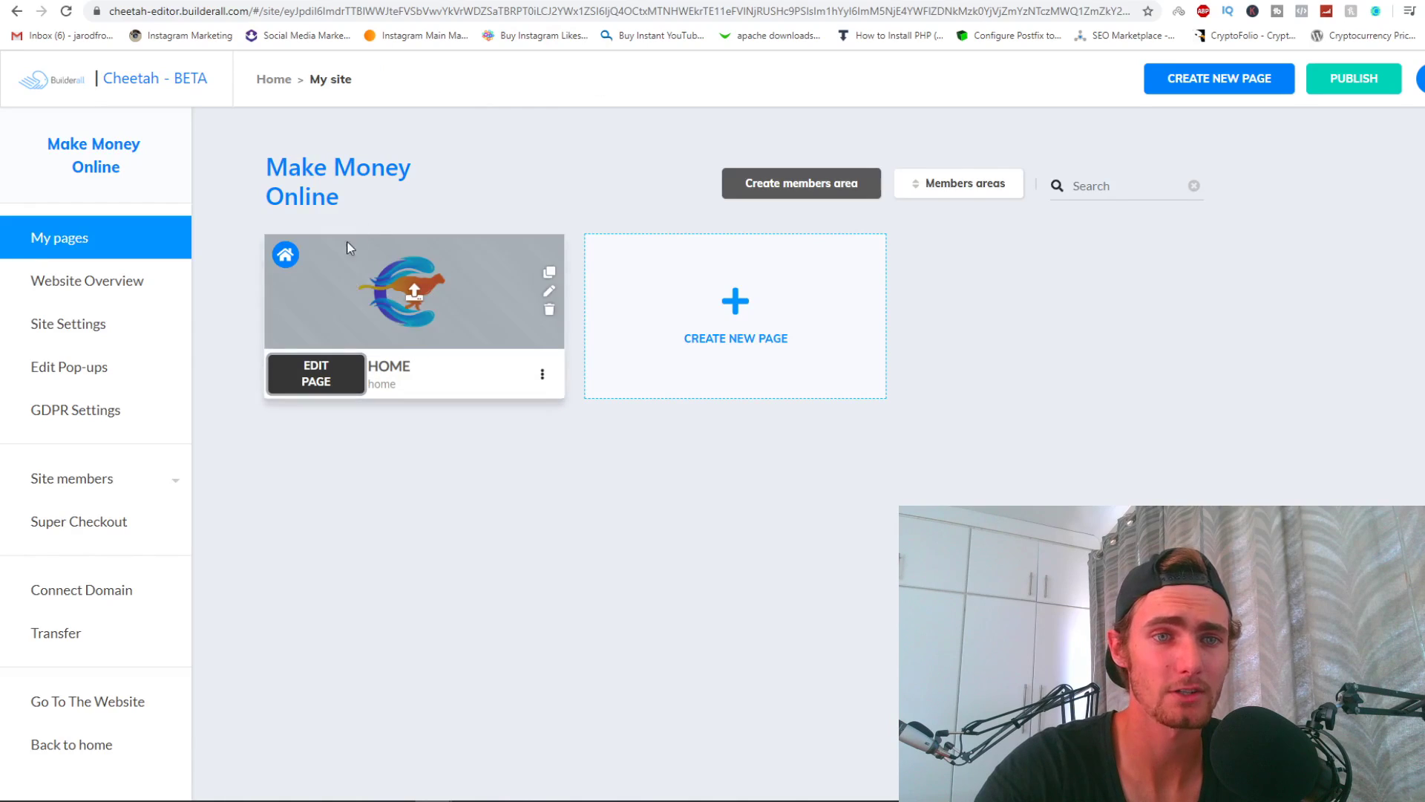
click(542, 375)
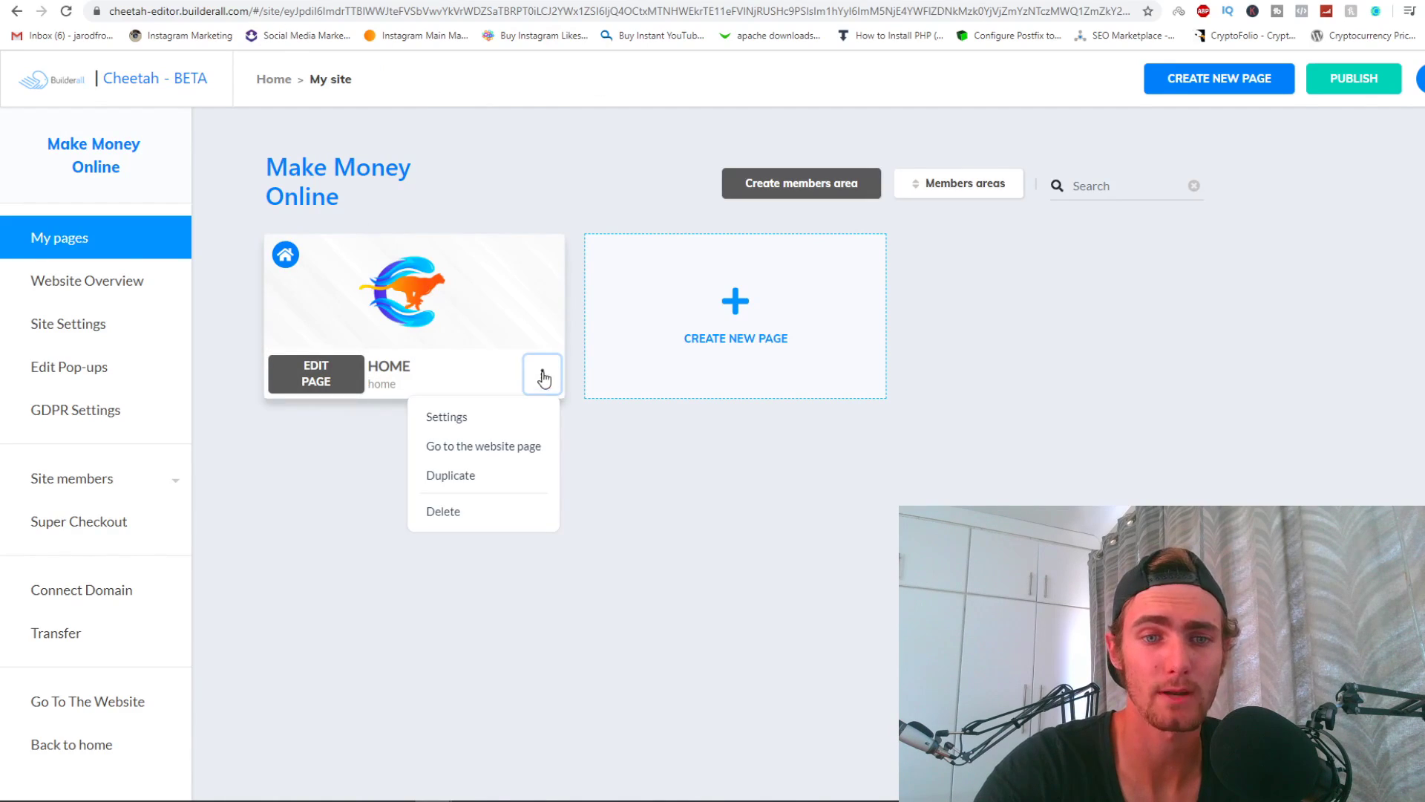
click(510, 447)
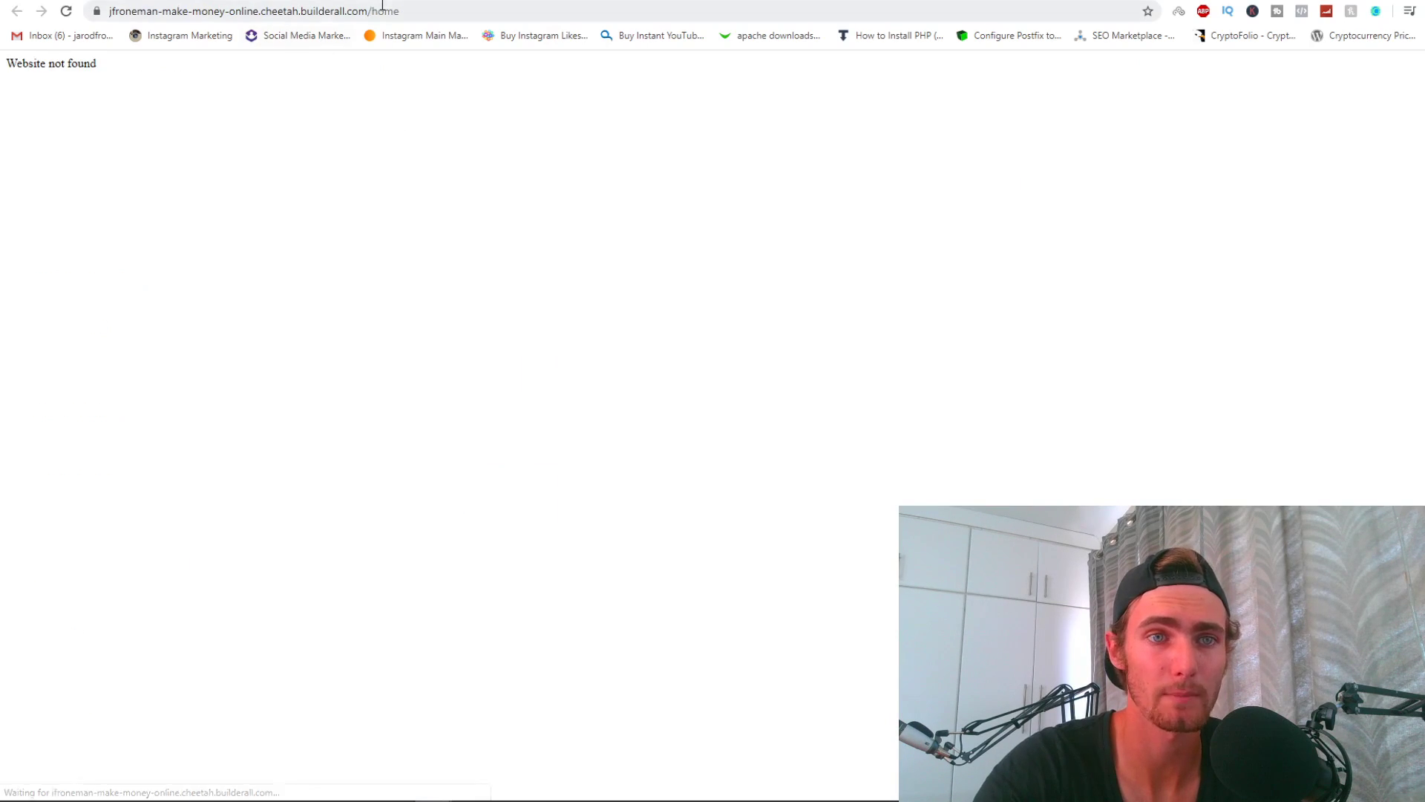
click(356, 12)
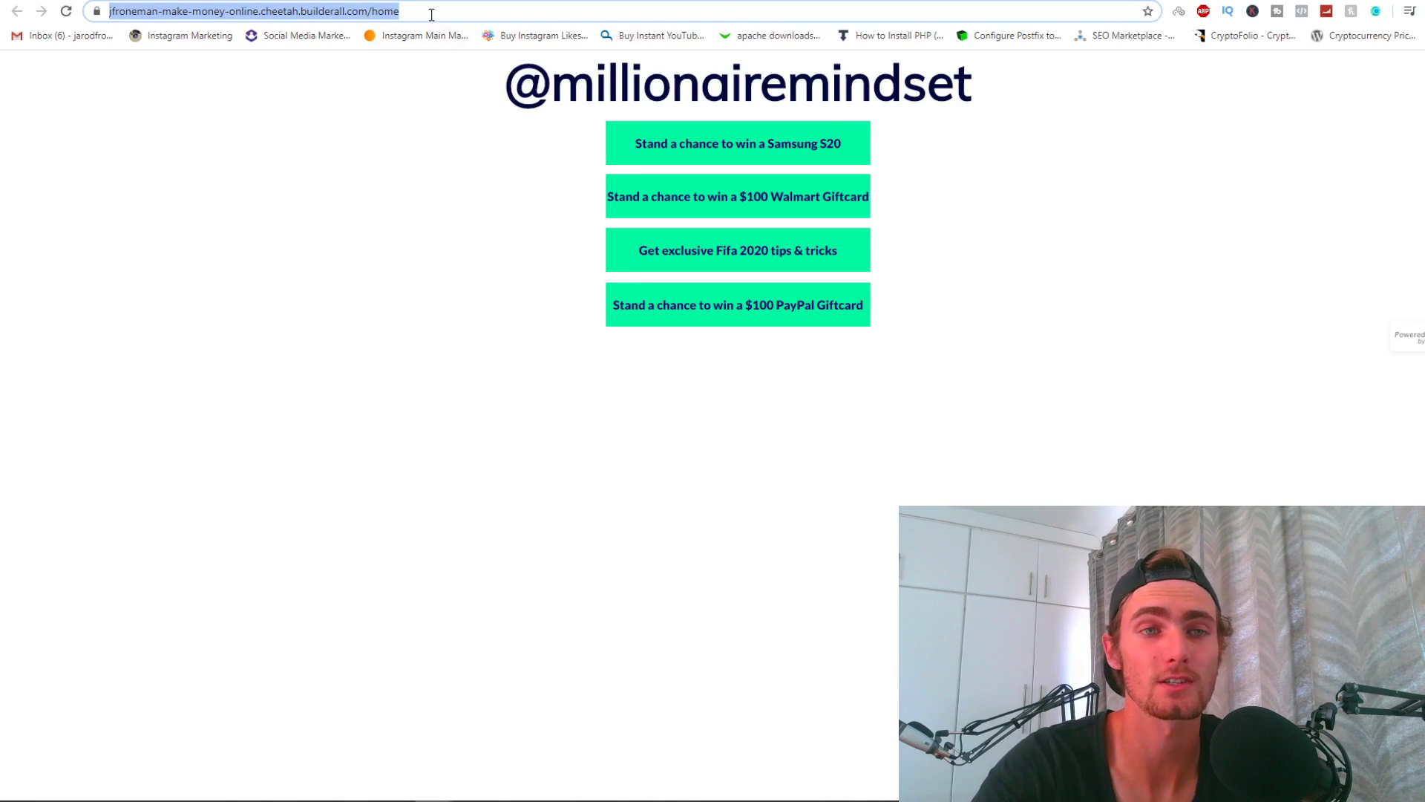
Create the Bitly link bit.ly/best-offers-of-2020 from the pasted home page URL.
key(ctrl+t)
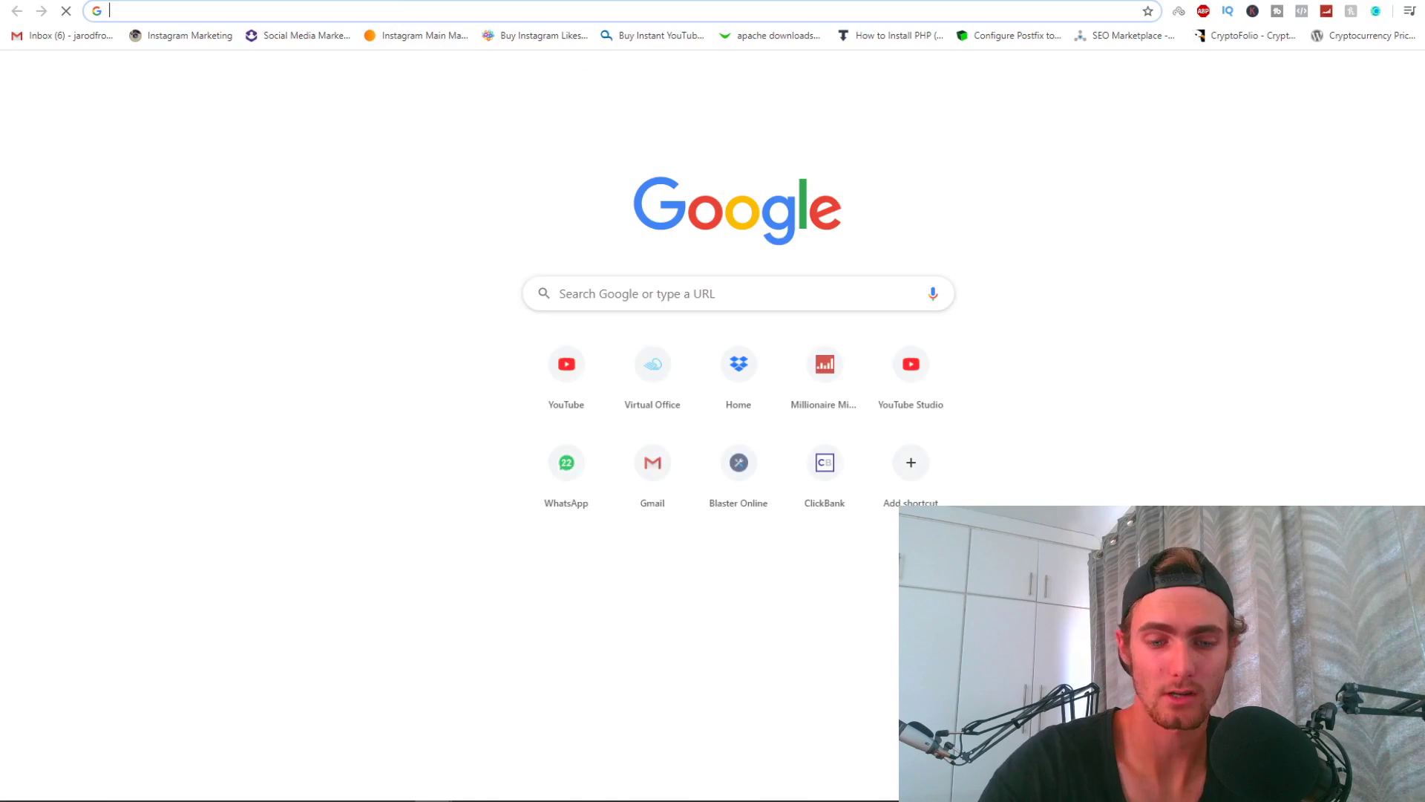
text(bit.ly)
key(Return)
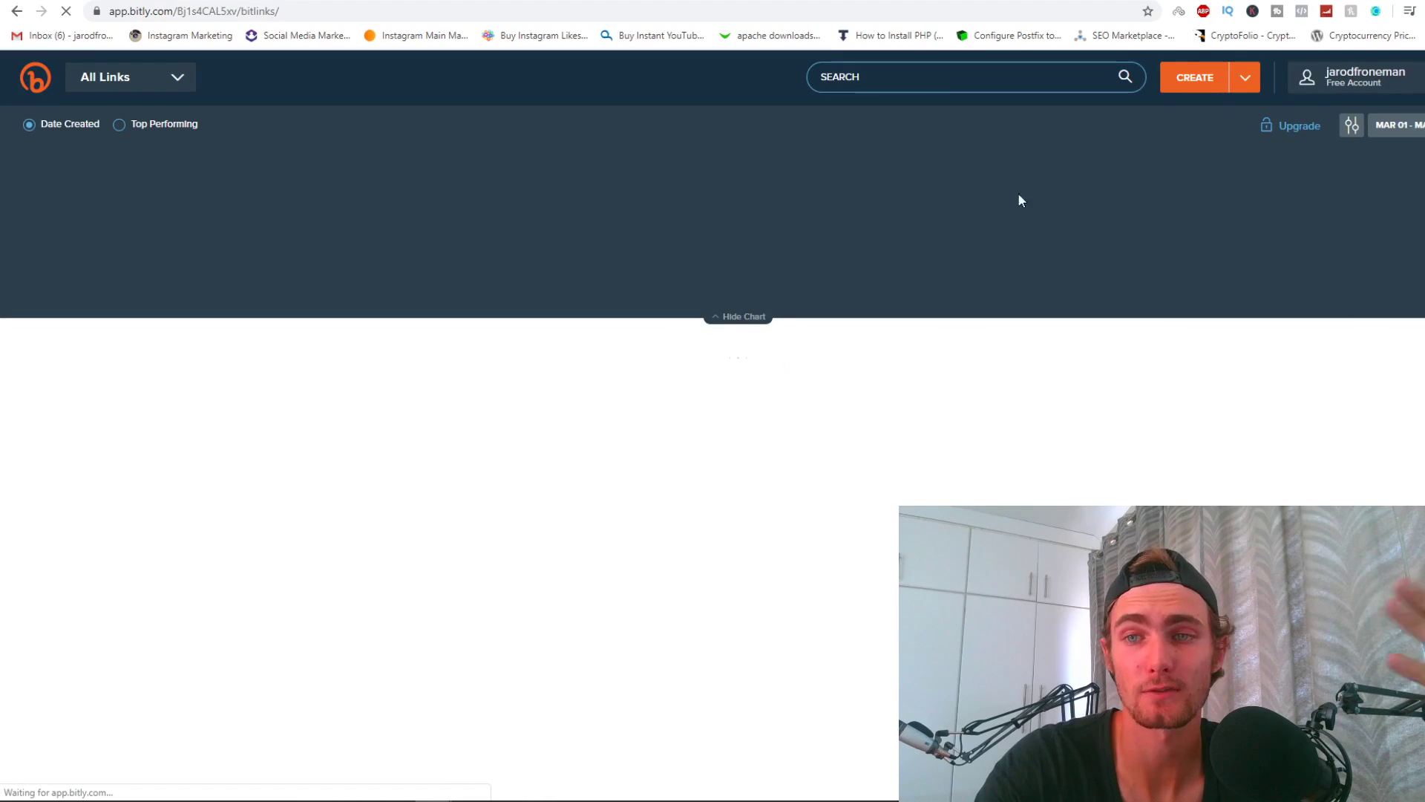
click(1194, 77)
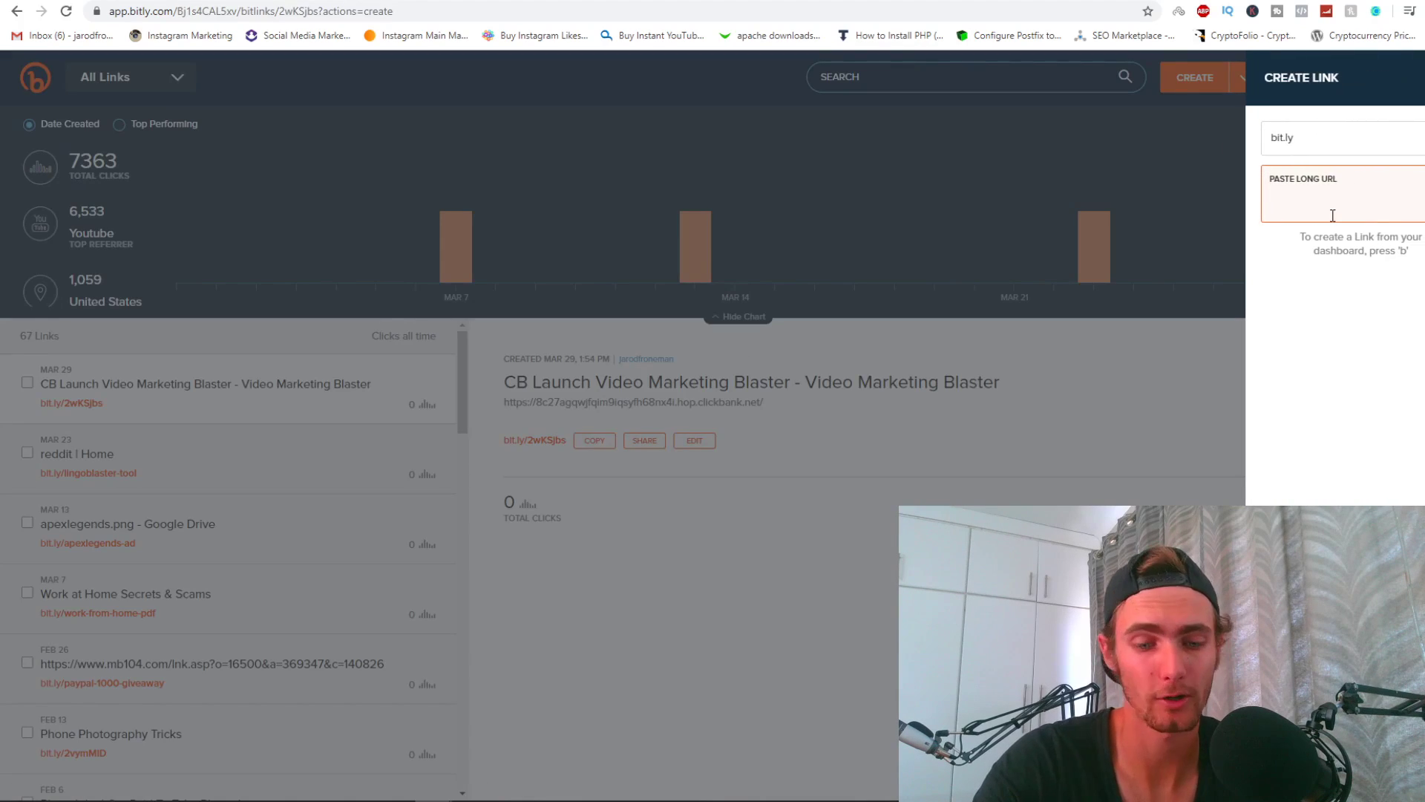
text(https://jfroneman-make-money-online.cheetah.builderall.com/home)
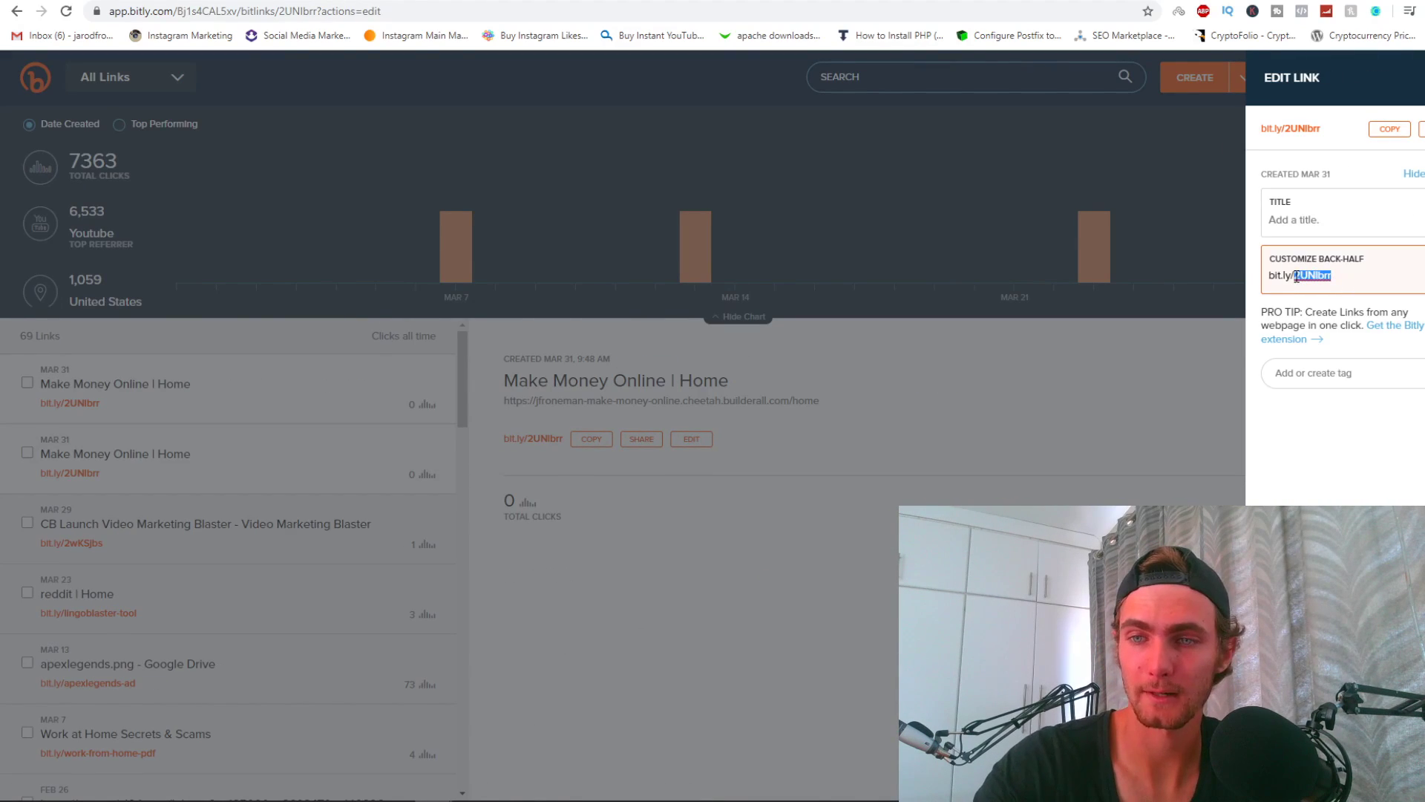
text(st)
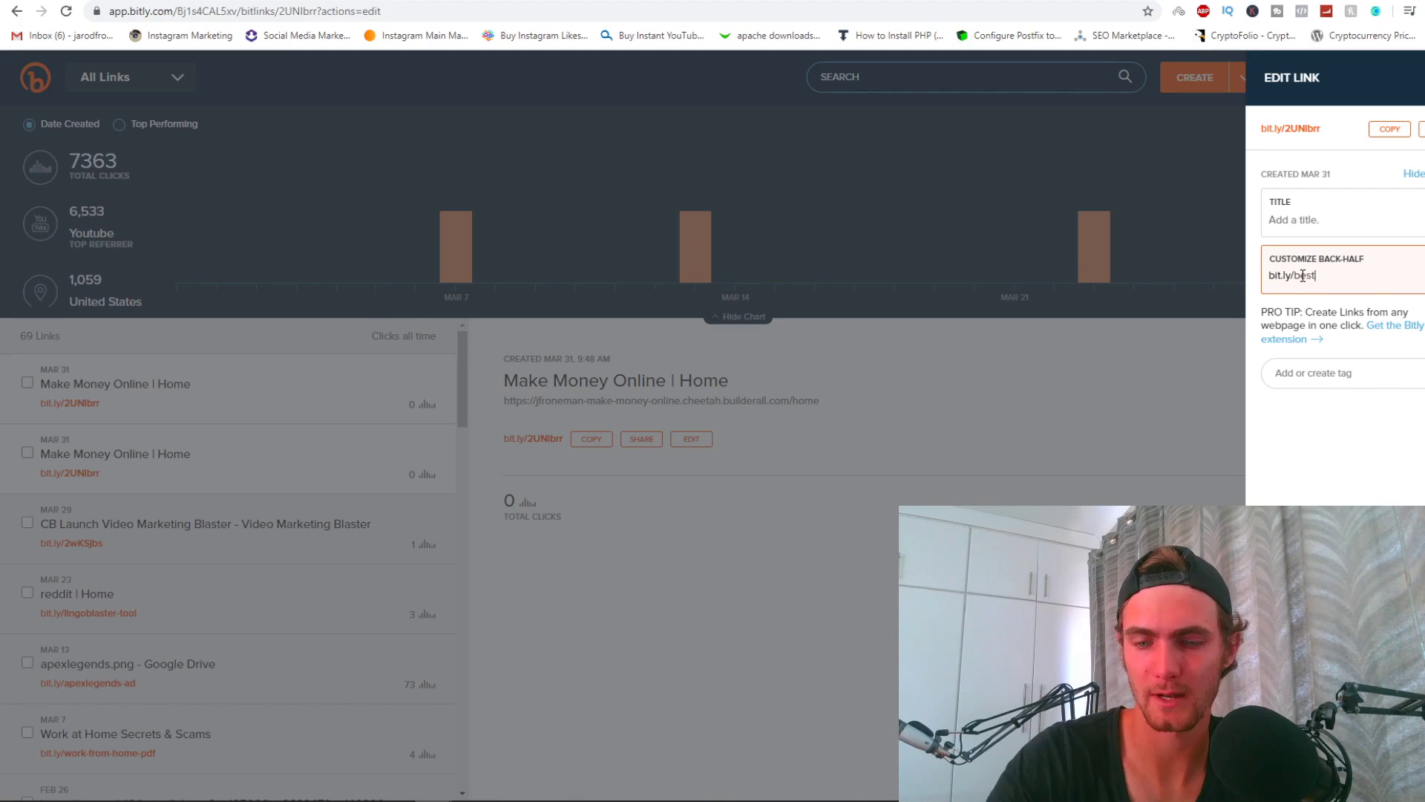
text(-offer)
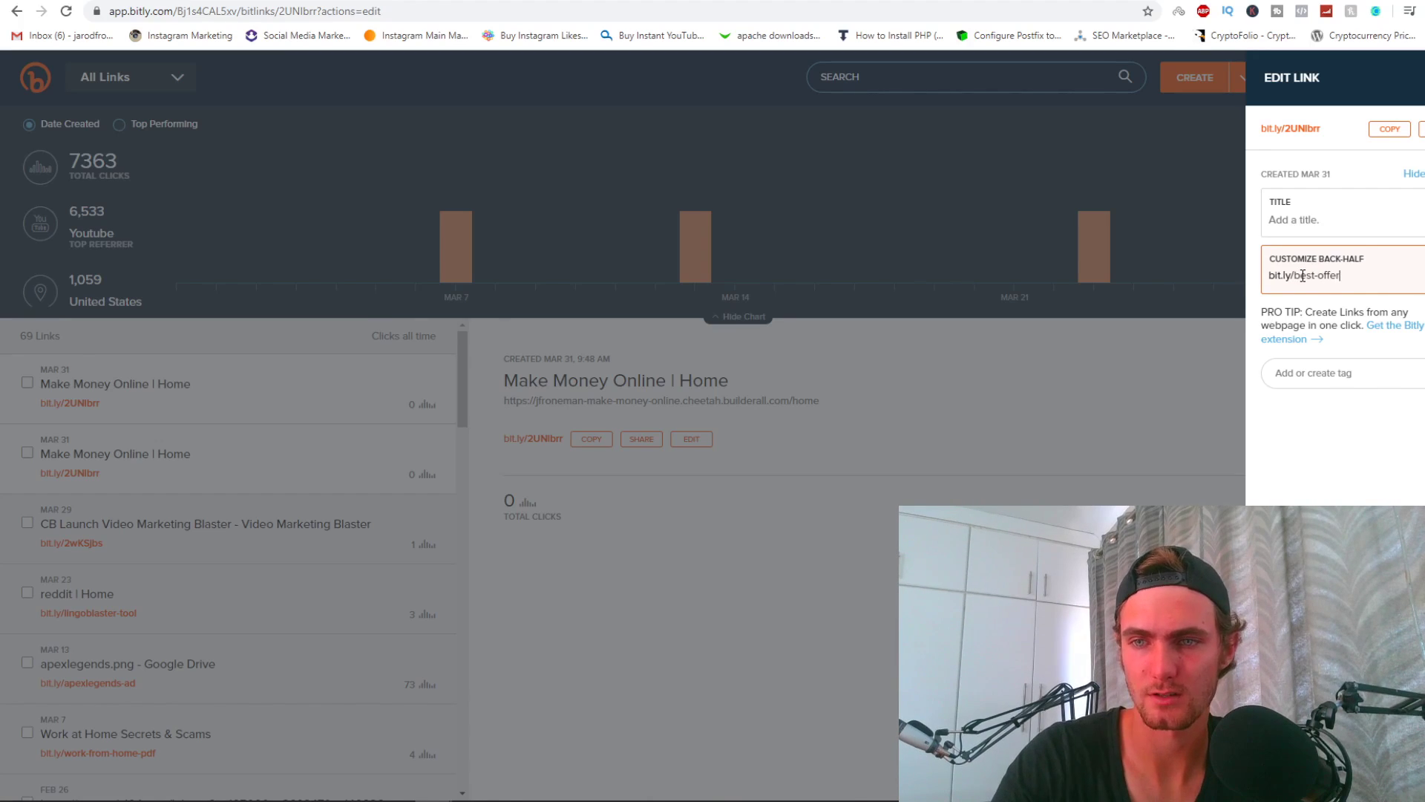
text(s-of-2020)
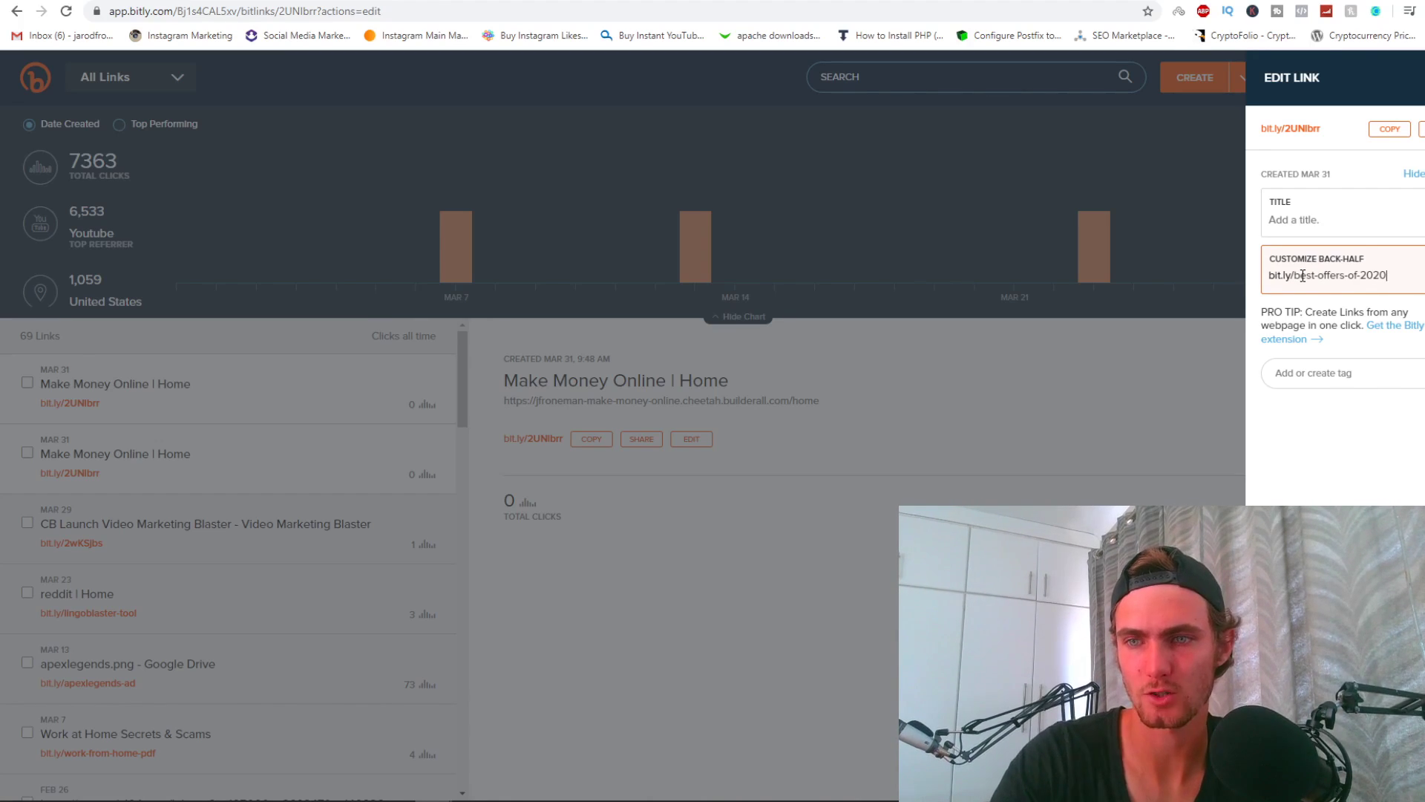
key(Return)
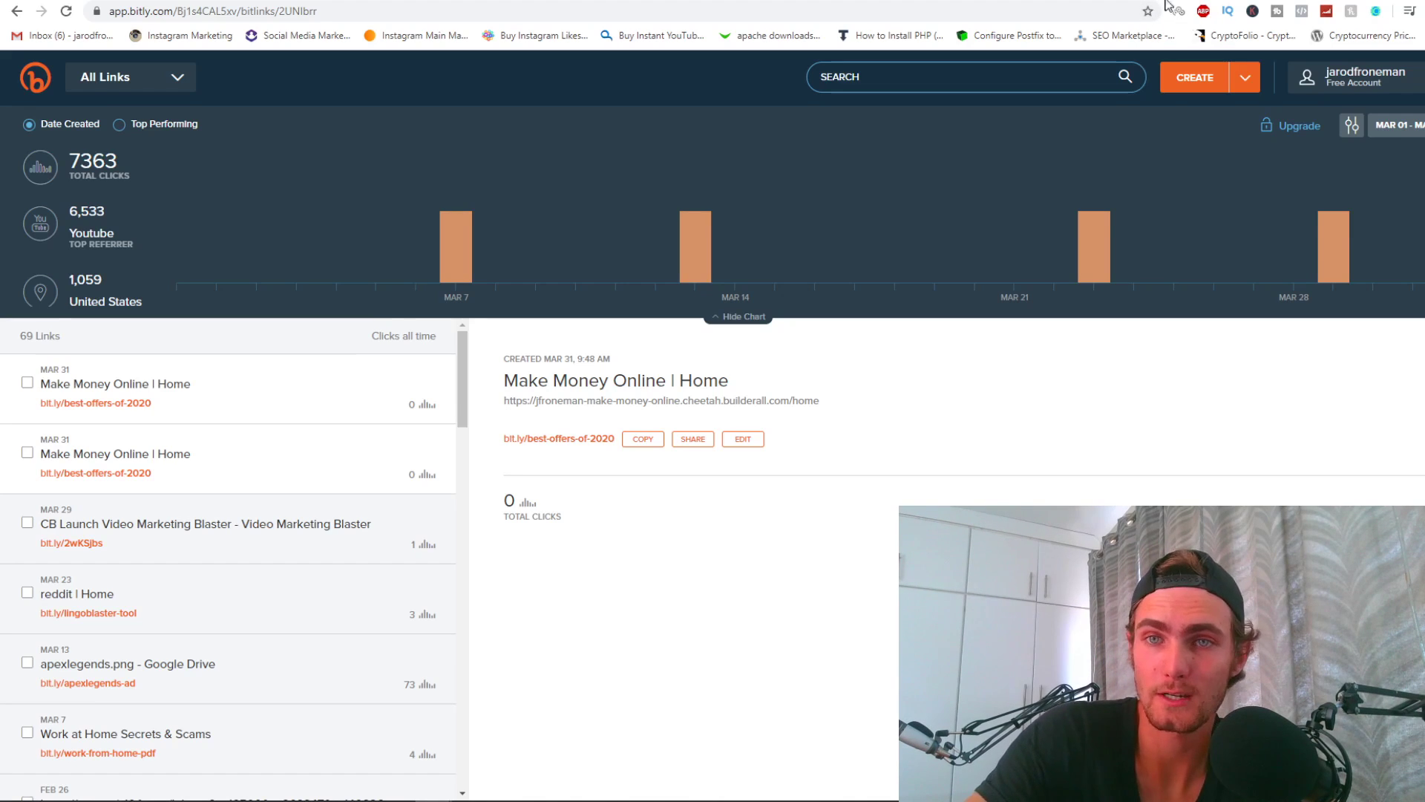
key(ctrl+Tab)
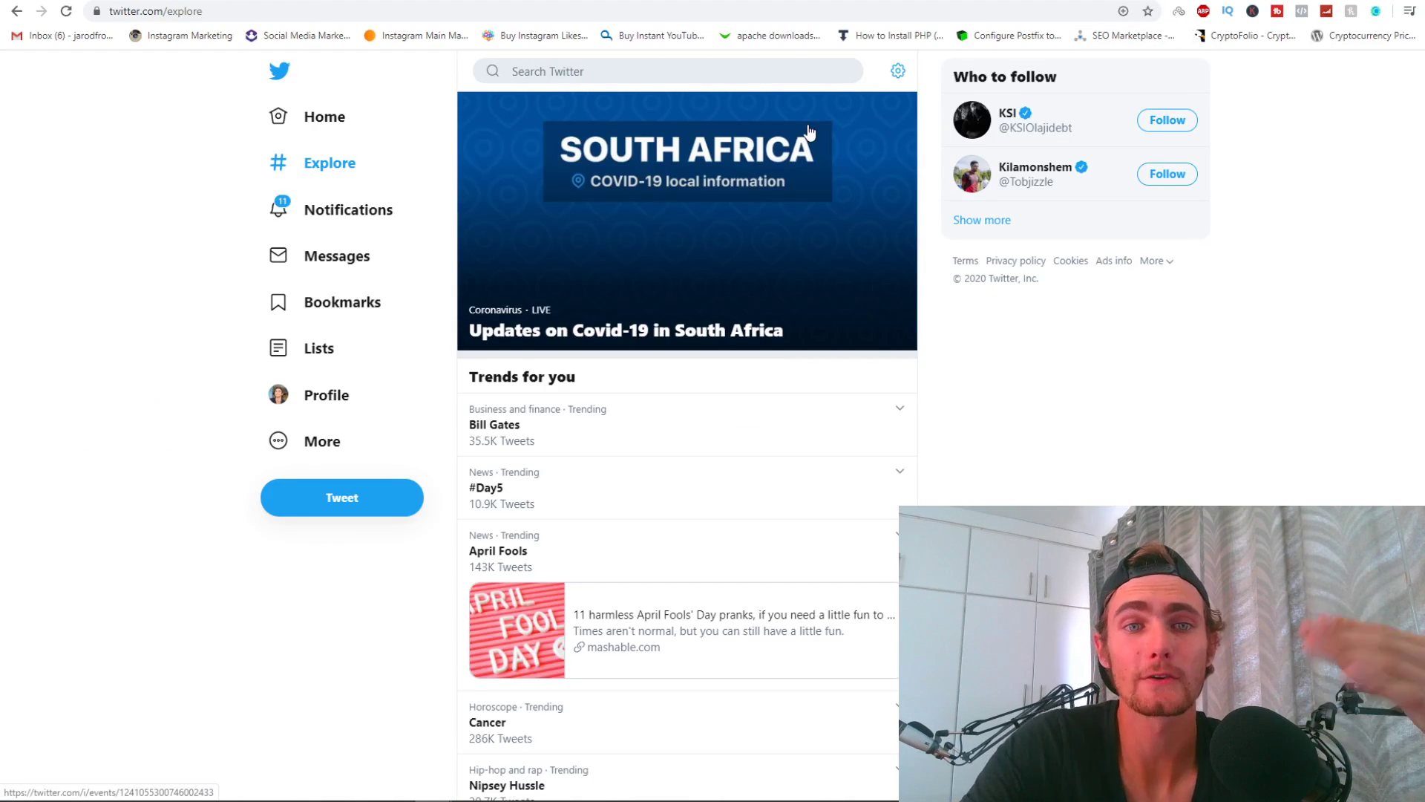
Search Twitter for 'i need money' and browse the Top results.
click(639, 73)
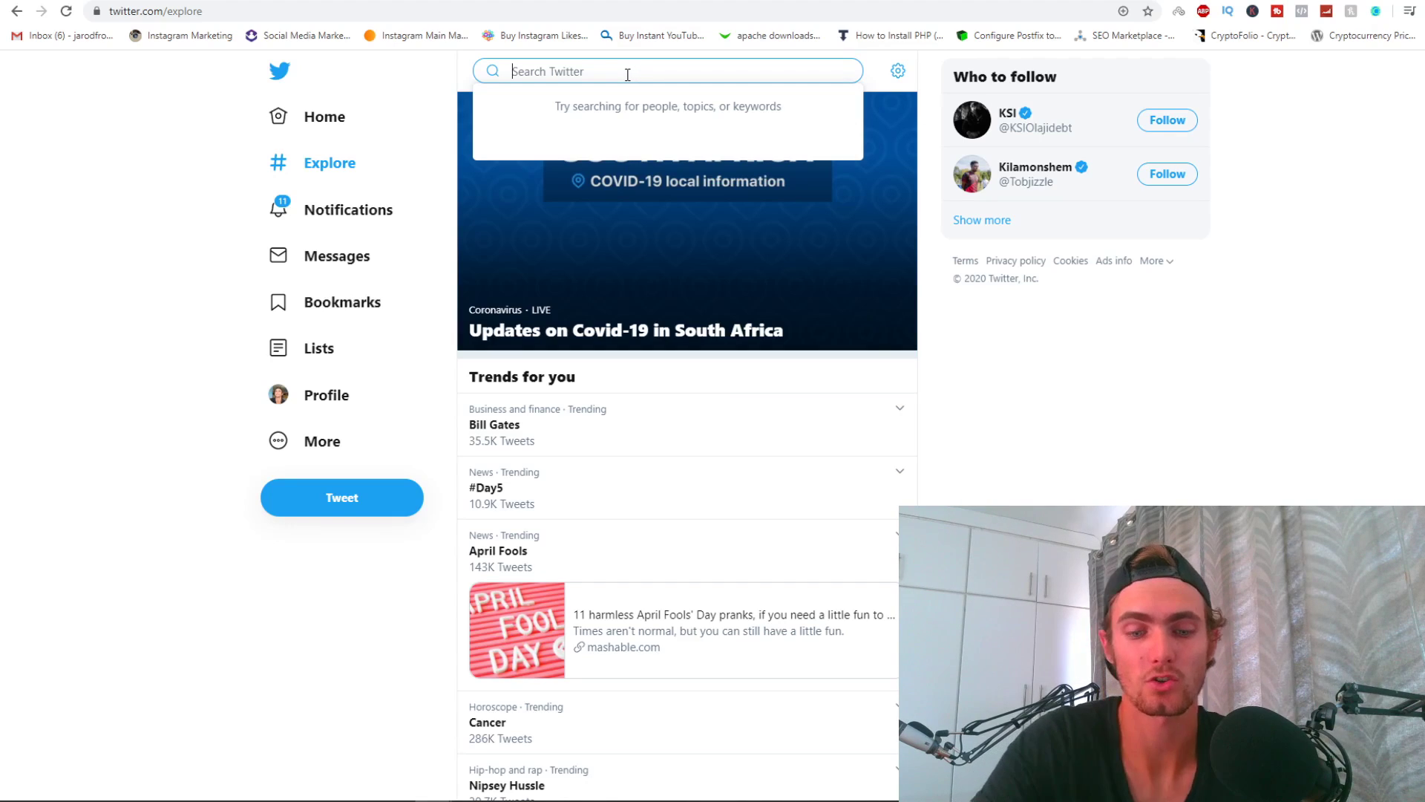
text(i need money)
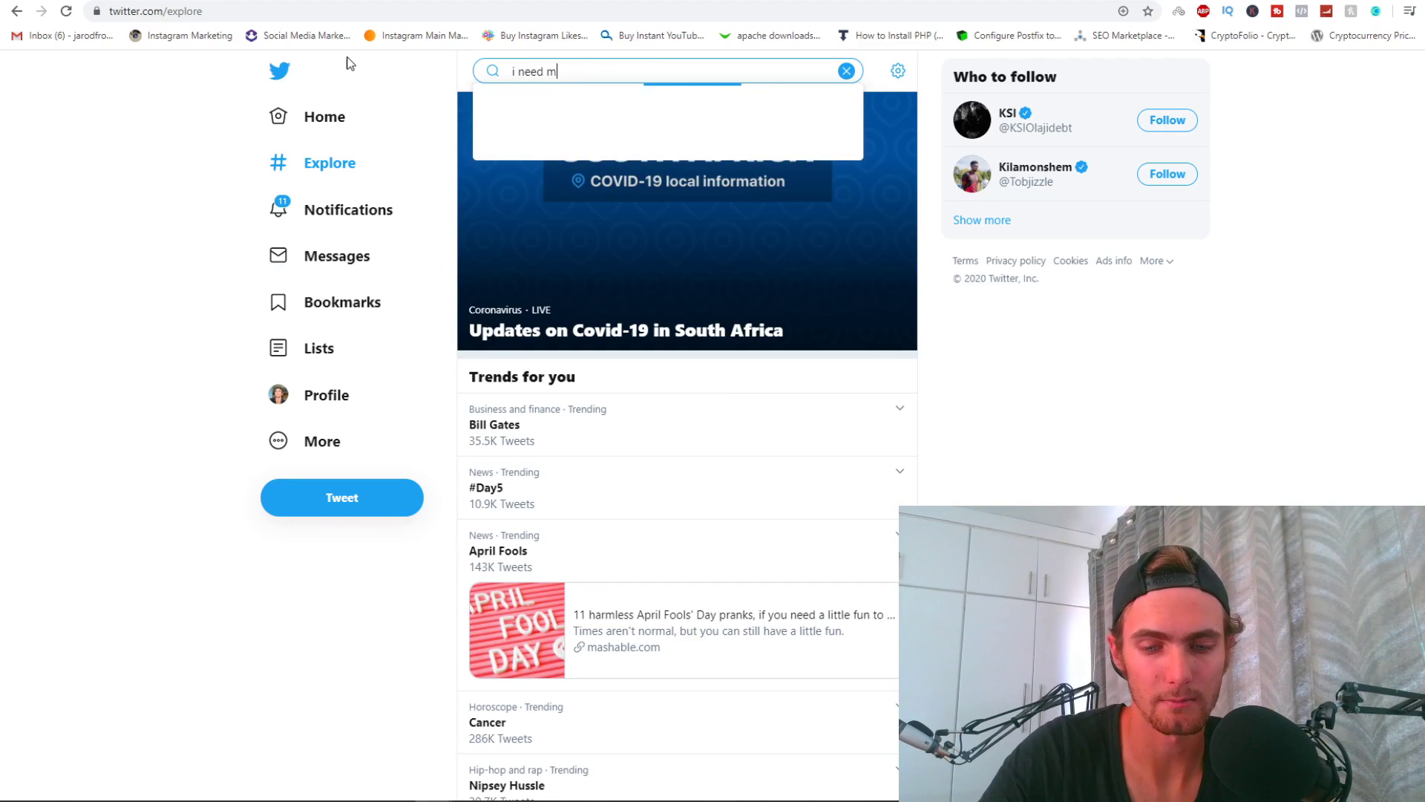
key(Return)
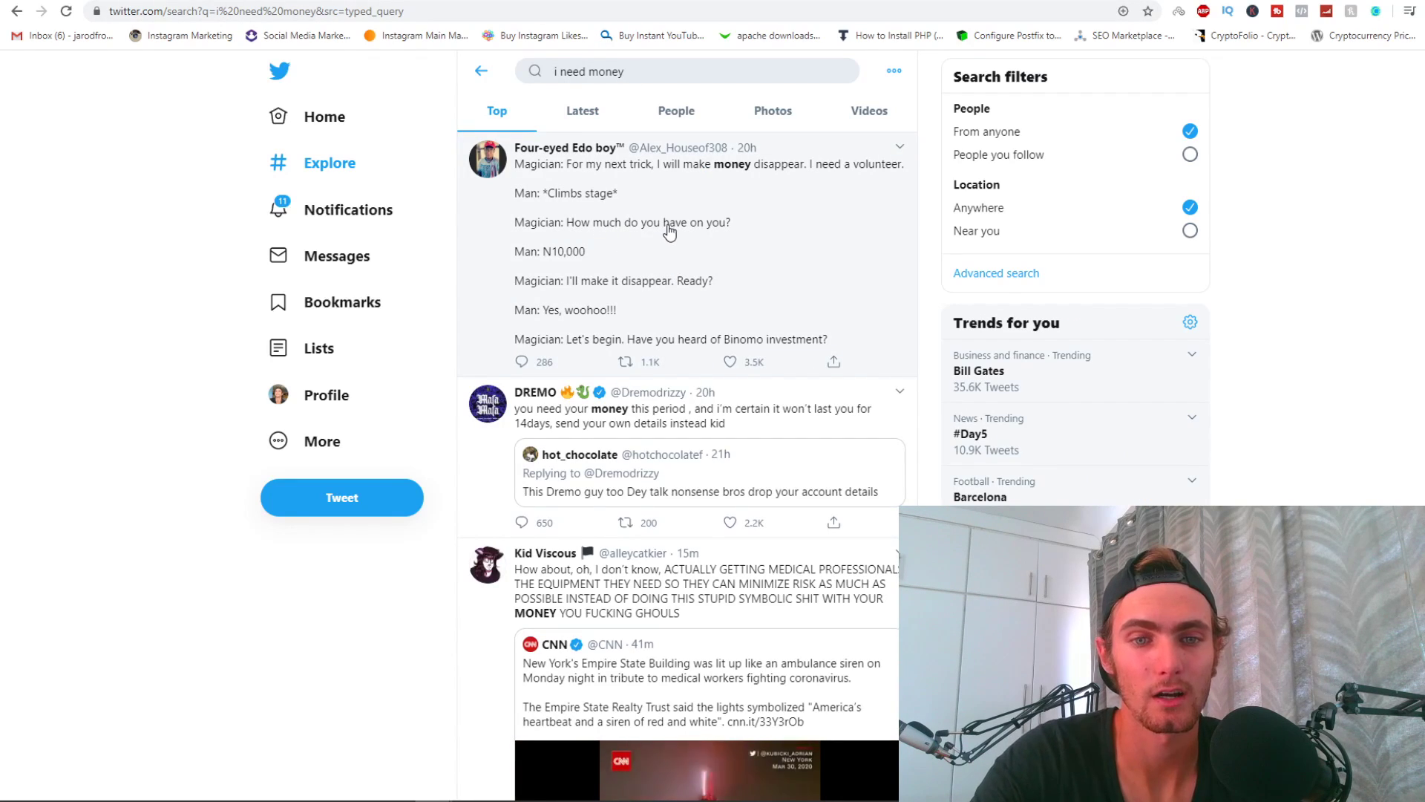
scroll(669, 230, down, 3)
scroll(669, 231, up, 2)
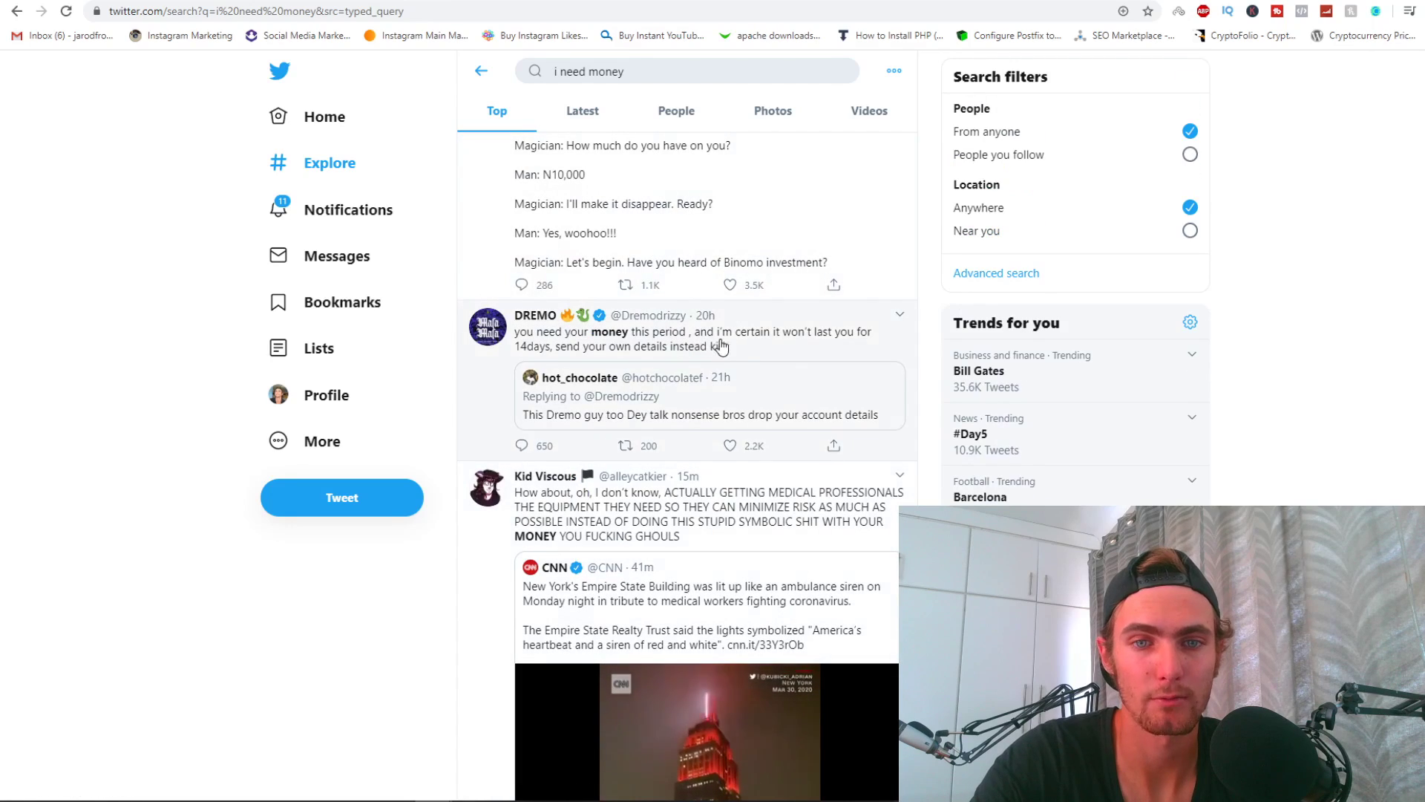
scroll(780, 329, down, 5)
scroll(780, 330, down, 3)
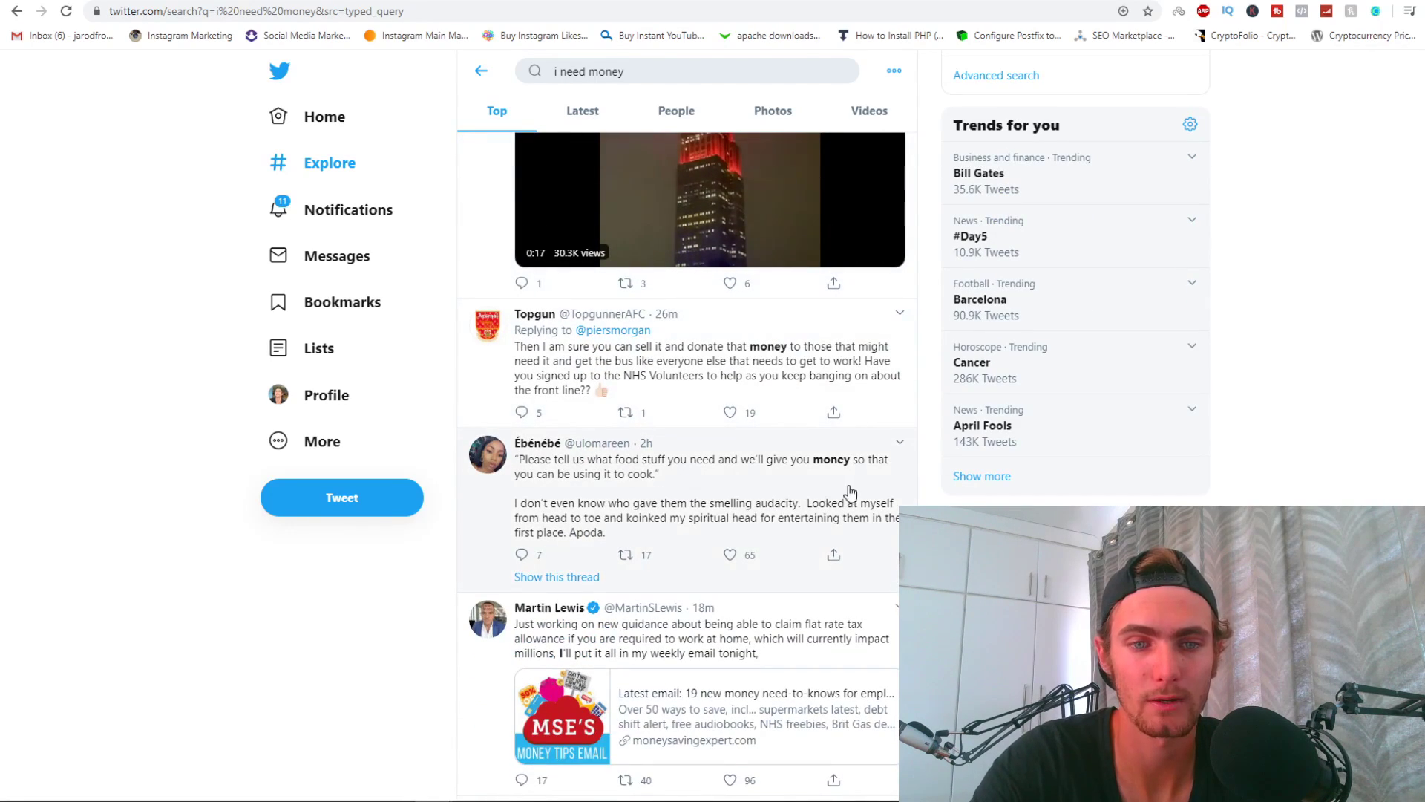
scroll(850, 491, down, 10)
scroll(1003, 390, down, 8)
scroll(1098, 329, down, 5)
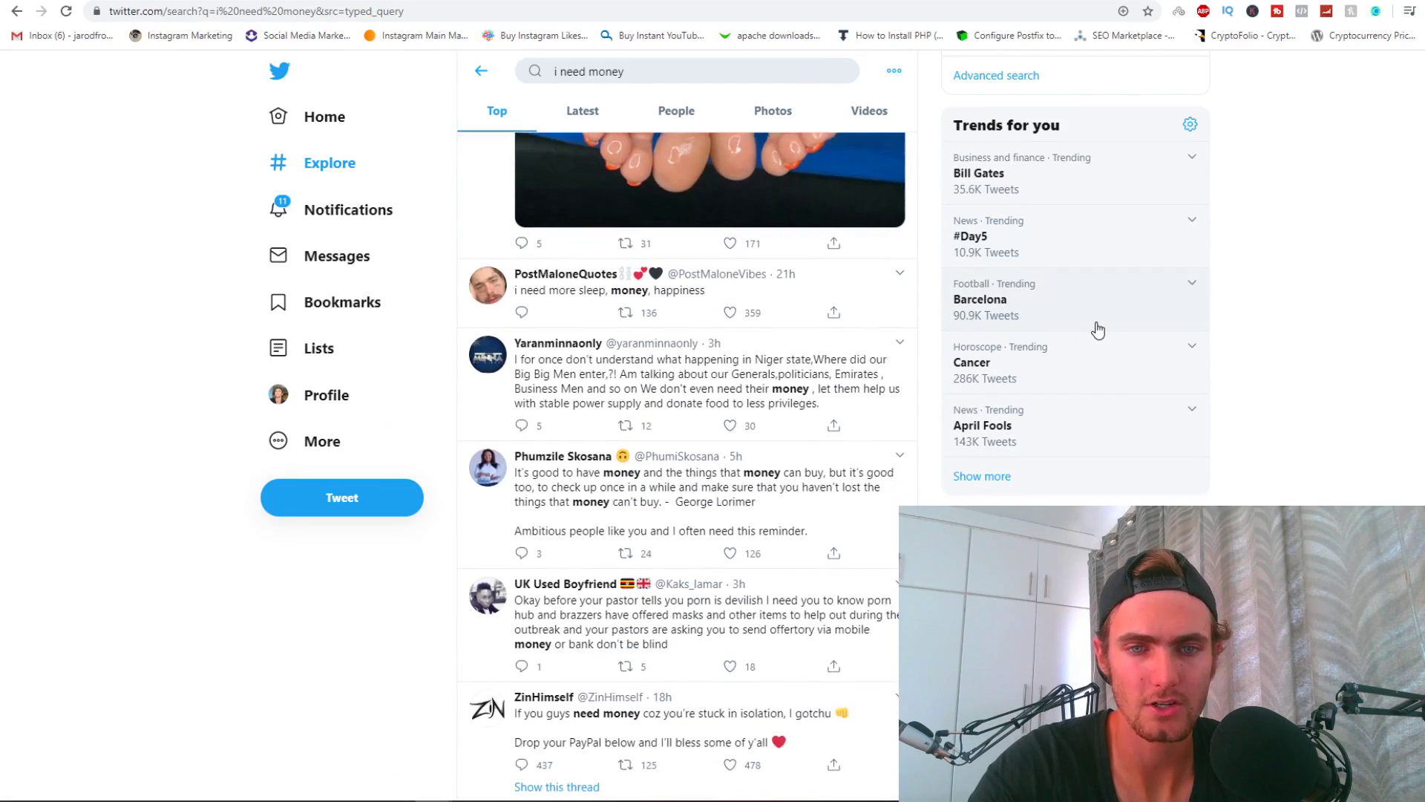
scroll(1098, 330, down, 1)
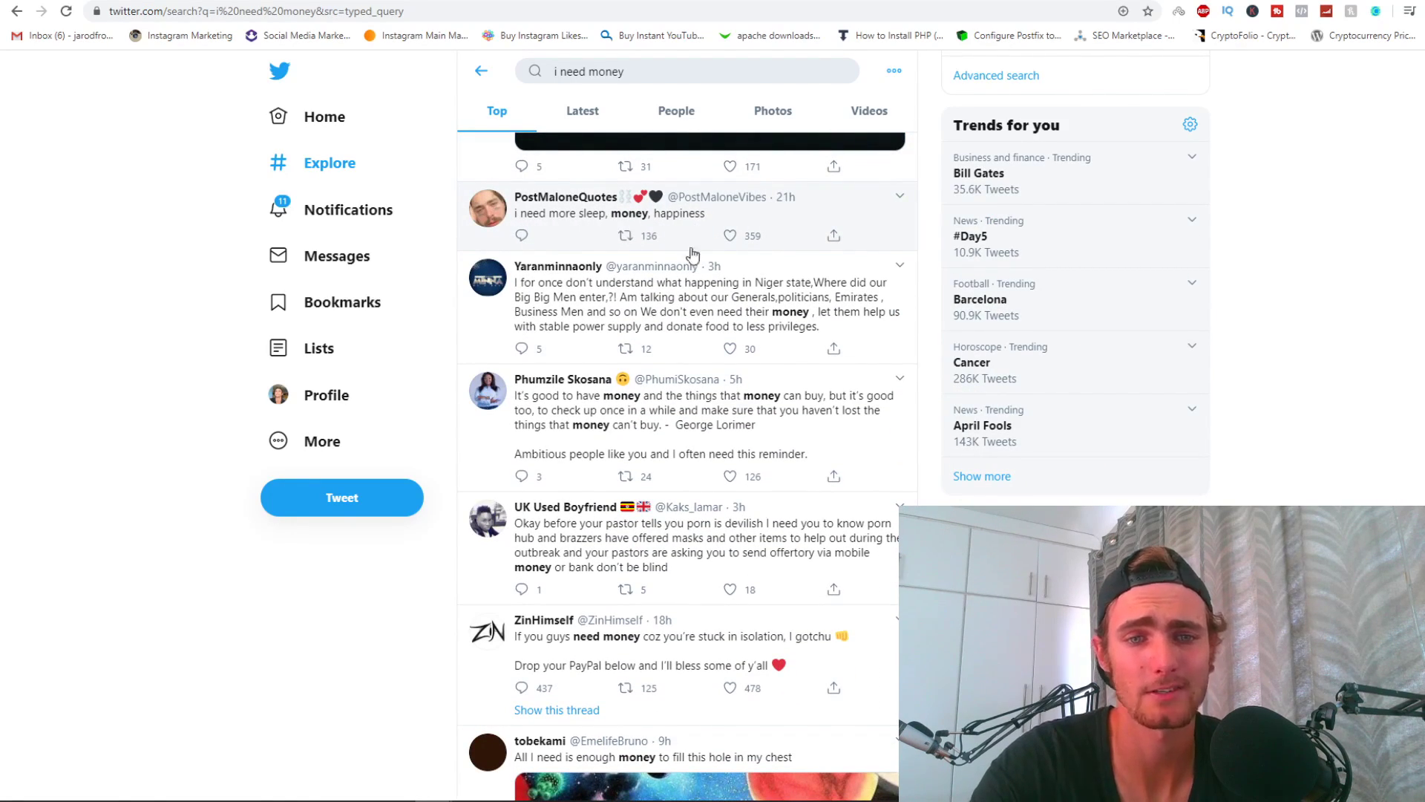
scroll(692, 334, down, 4)
scroll(780, 390, down, 6)
scroll(1002, 389, down, 6)
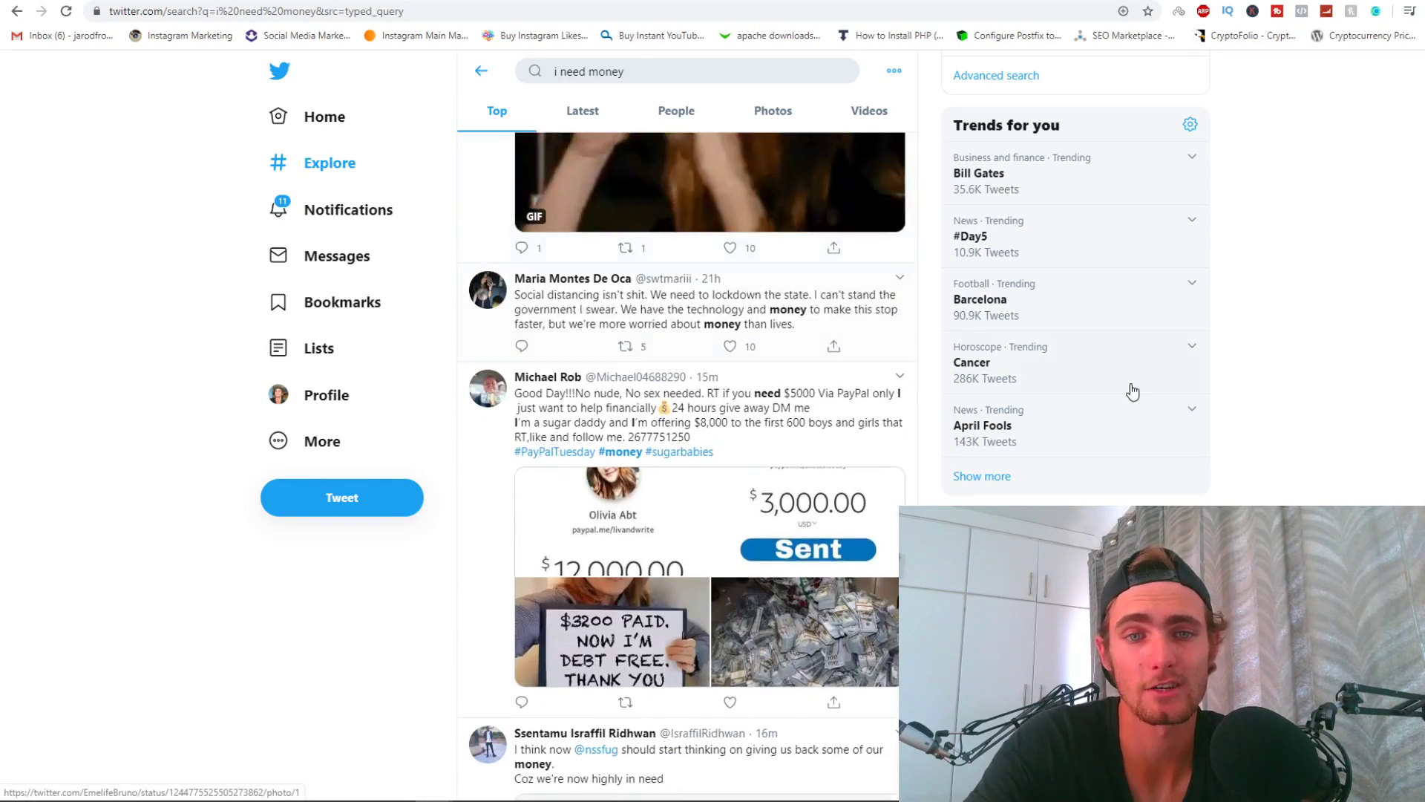
scroll(1133, 391, down, 3)
scroll(1133, 391, up, 6)
scroll(1196, 397, up, 1)
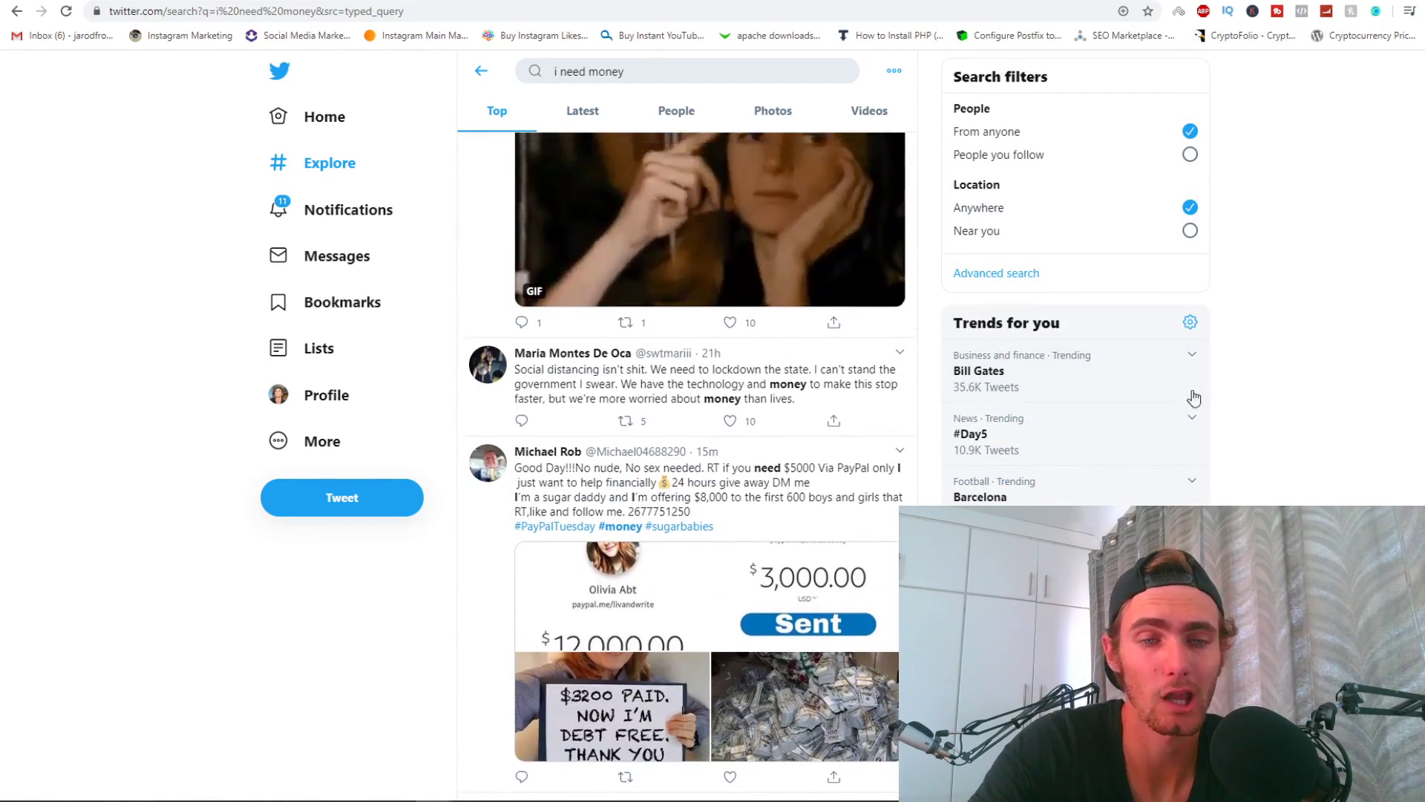
scroll(1195, 397, up, 4)
scroll(1194, 398, down, 4)
scroll(1126, 401, down, 4)
scroll(1010, 404, down, 2)
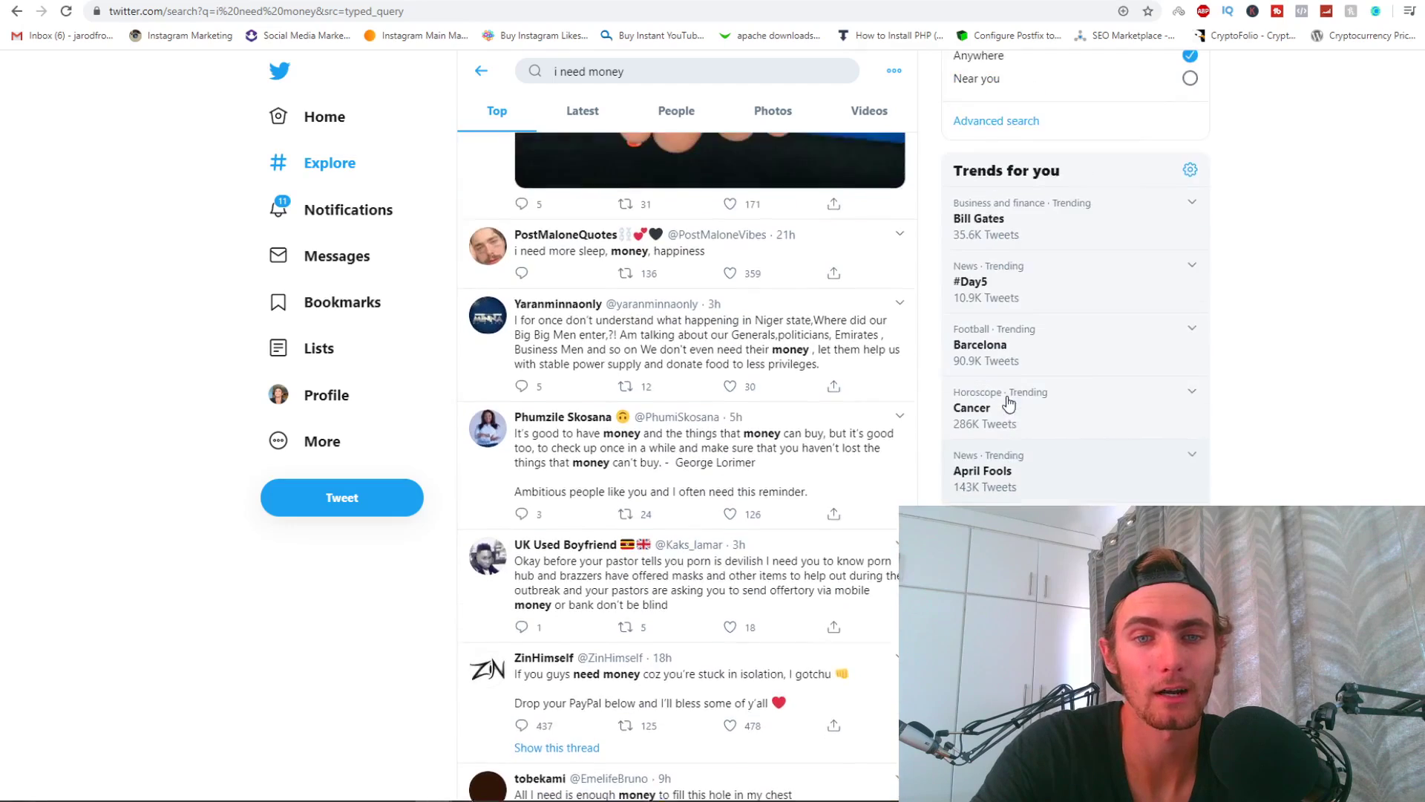
scroll(1010, 403, down, 3)
scroll(1010, 395, up, 3)
scroll(1010, 393, up, 1)
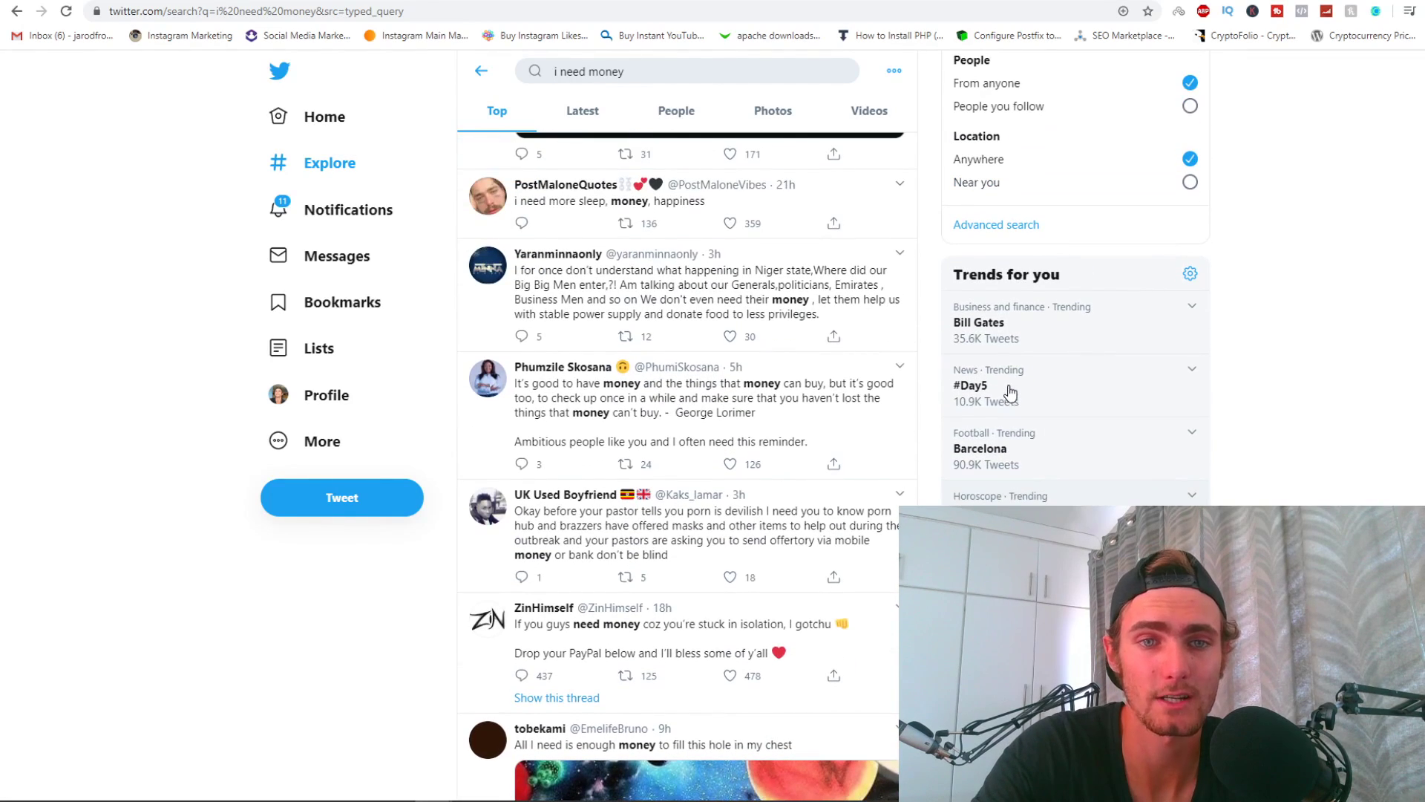
Reply to PostMaloneQuotes' money tweet, recommending the free giveaway page at bit.ly/best-offers-of-2020.
click(521, 222)
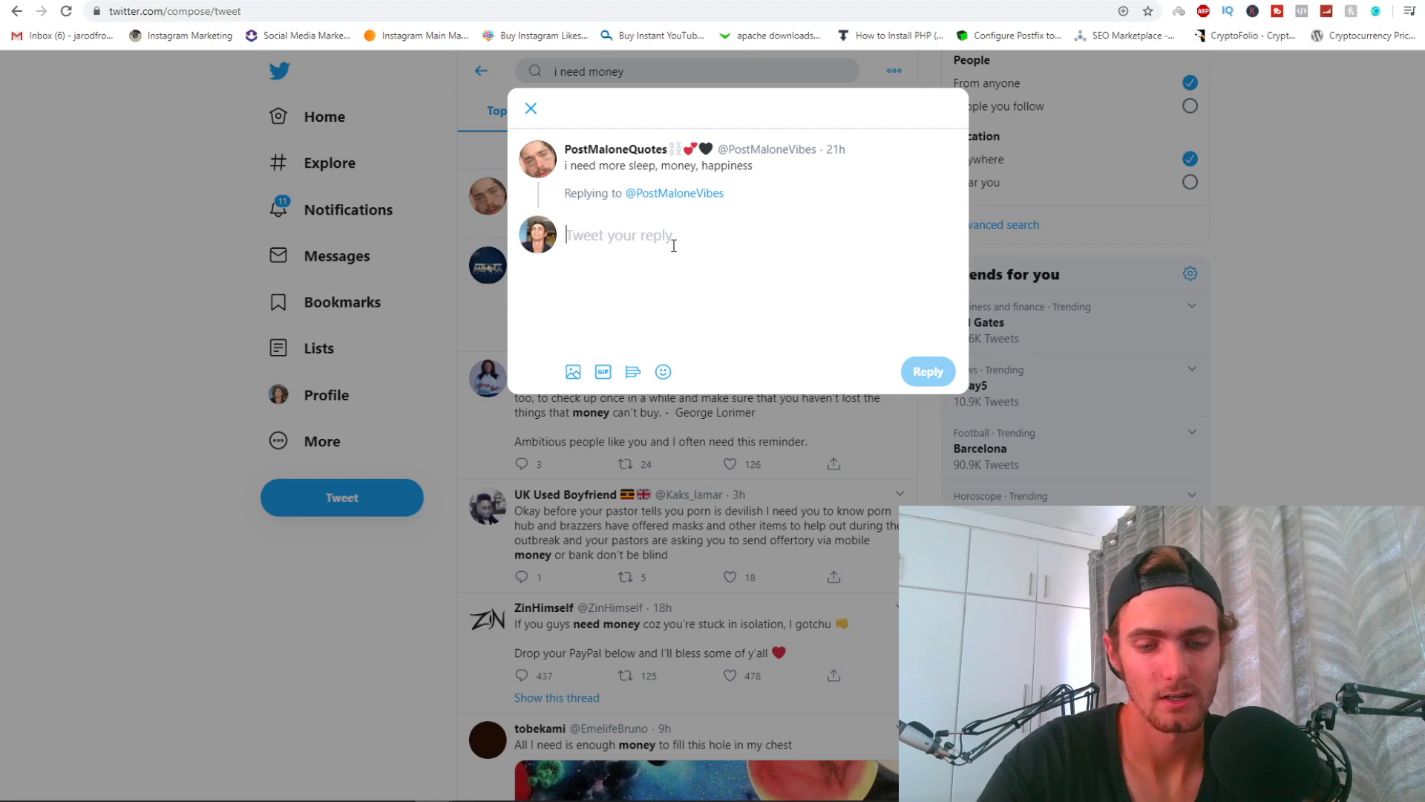
text(Hey man, I)
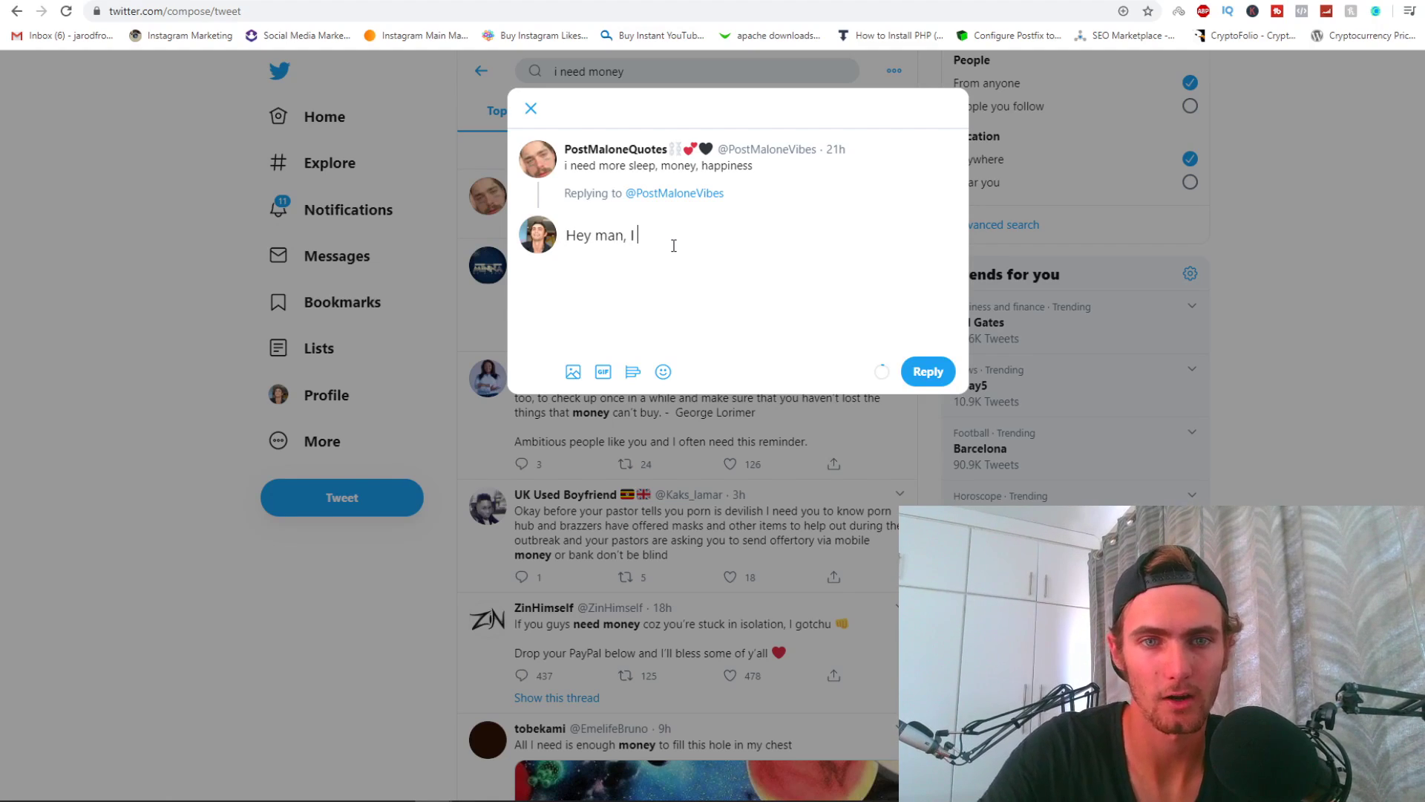
text( hope all is)
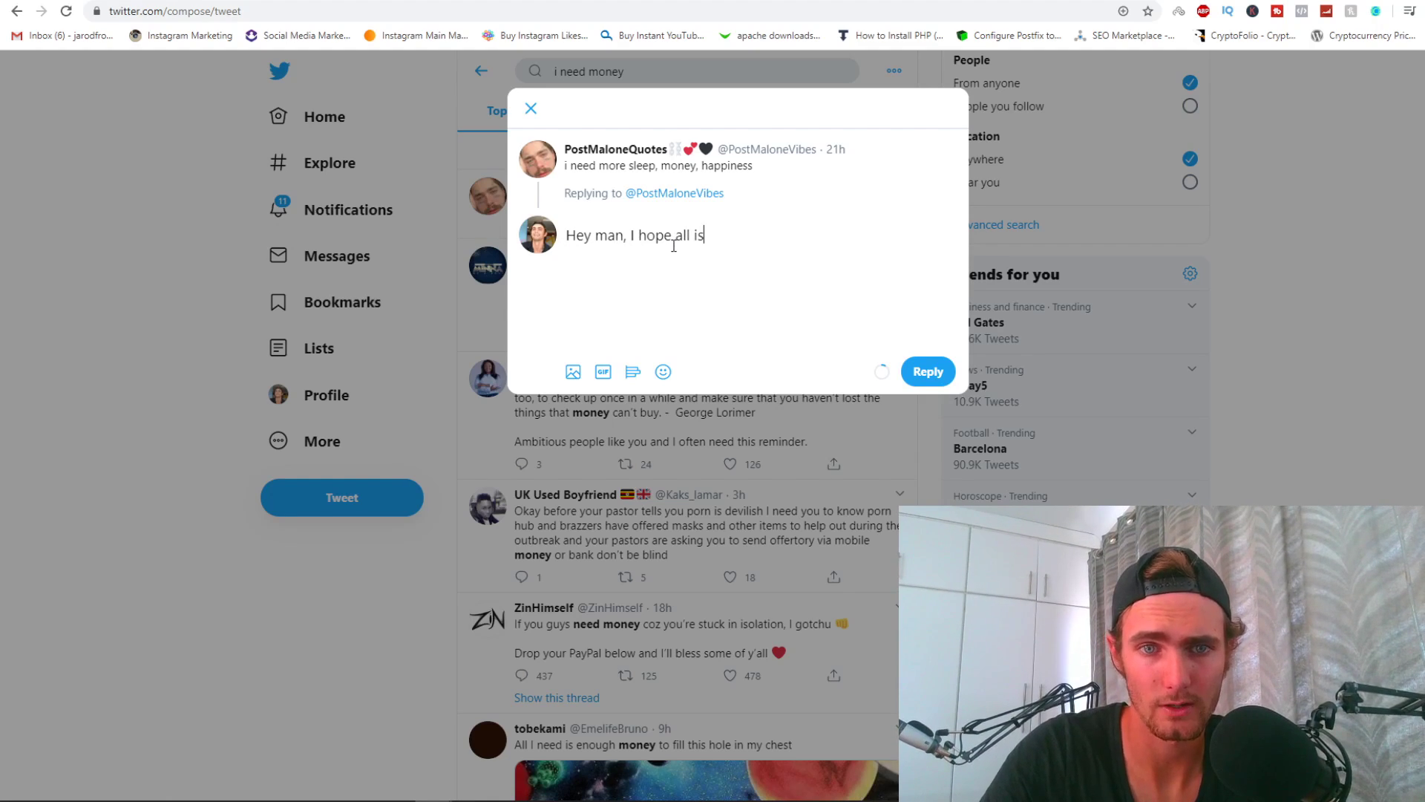
text( a safe)
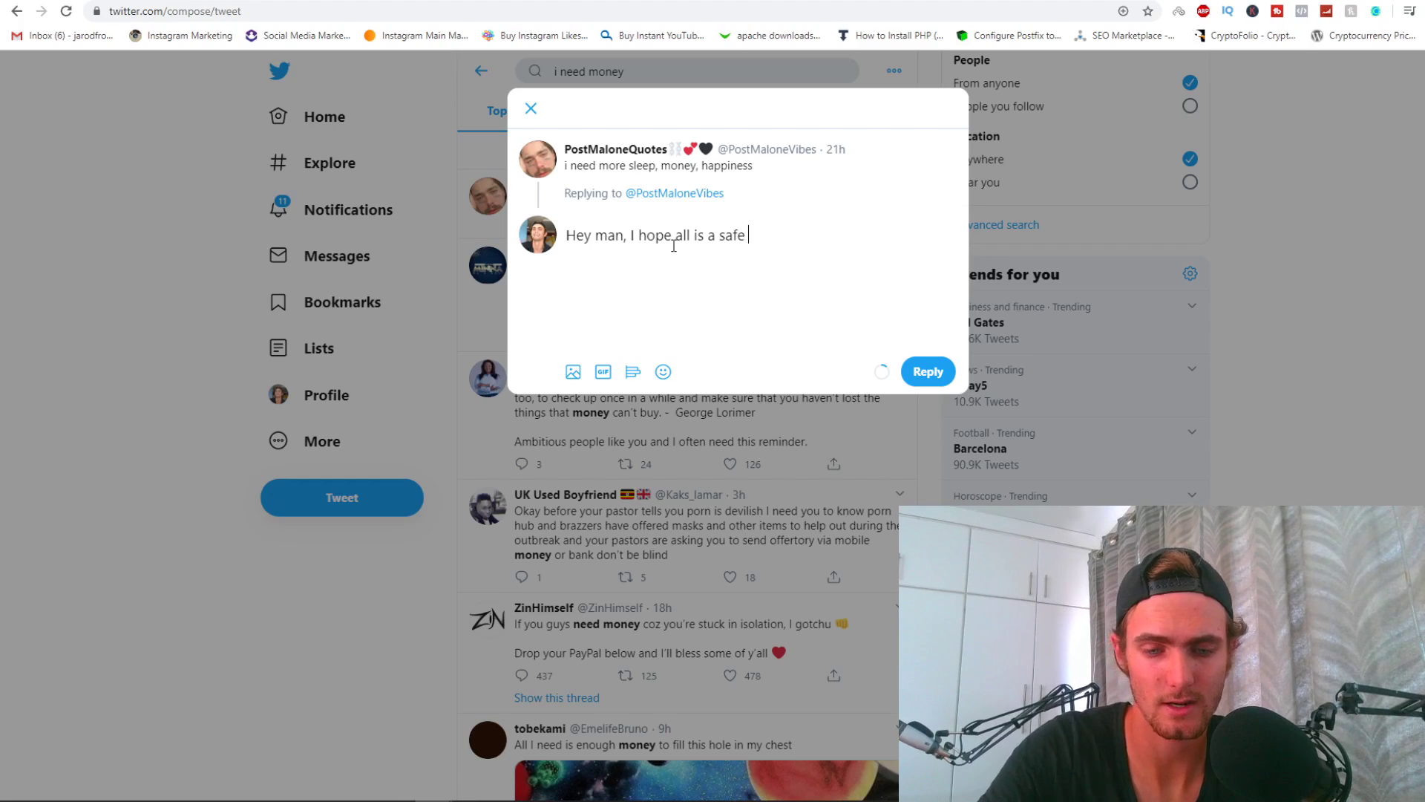
text( during this time, )
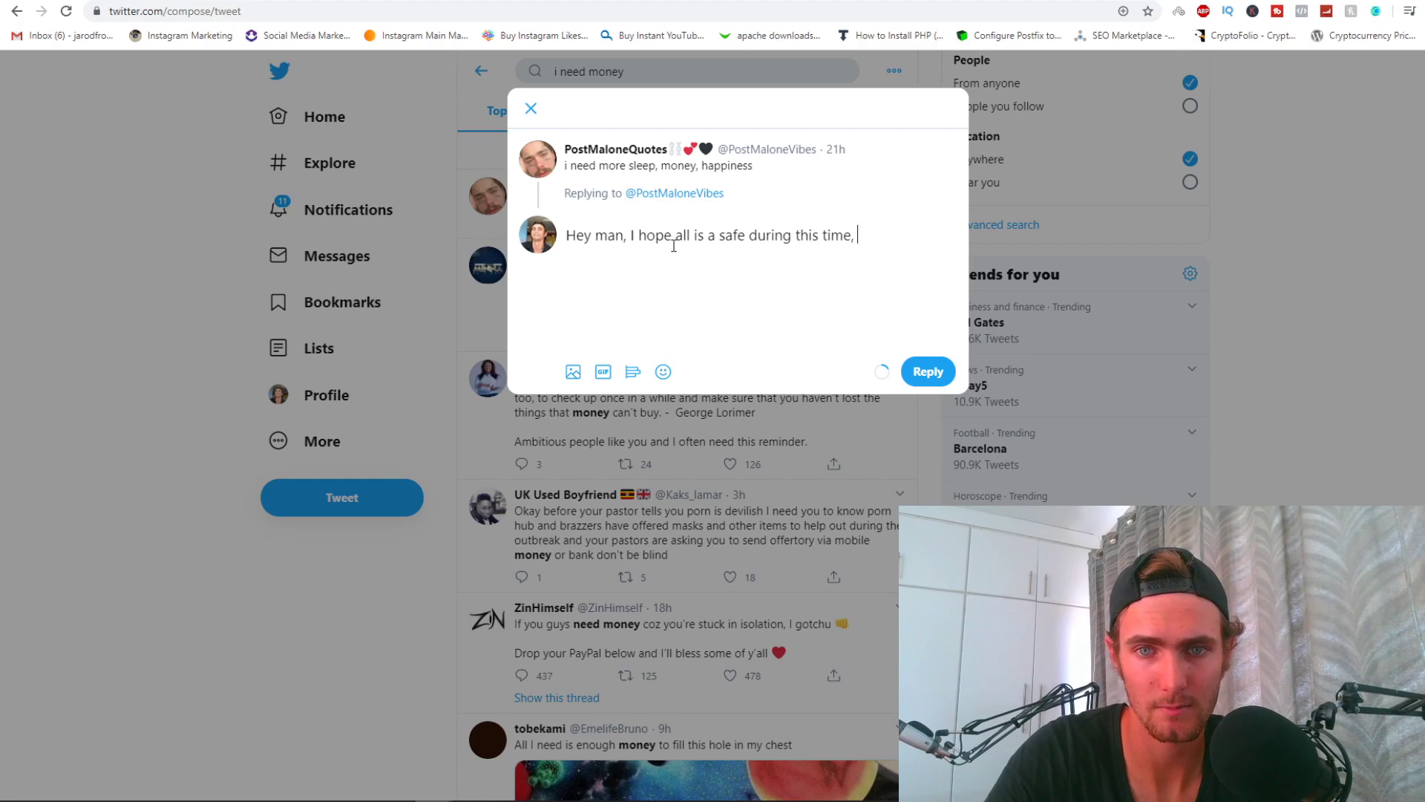
text(lost of love yo)
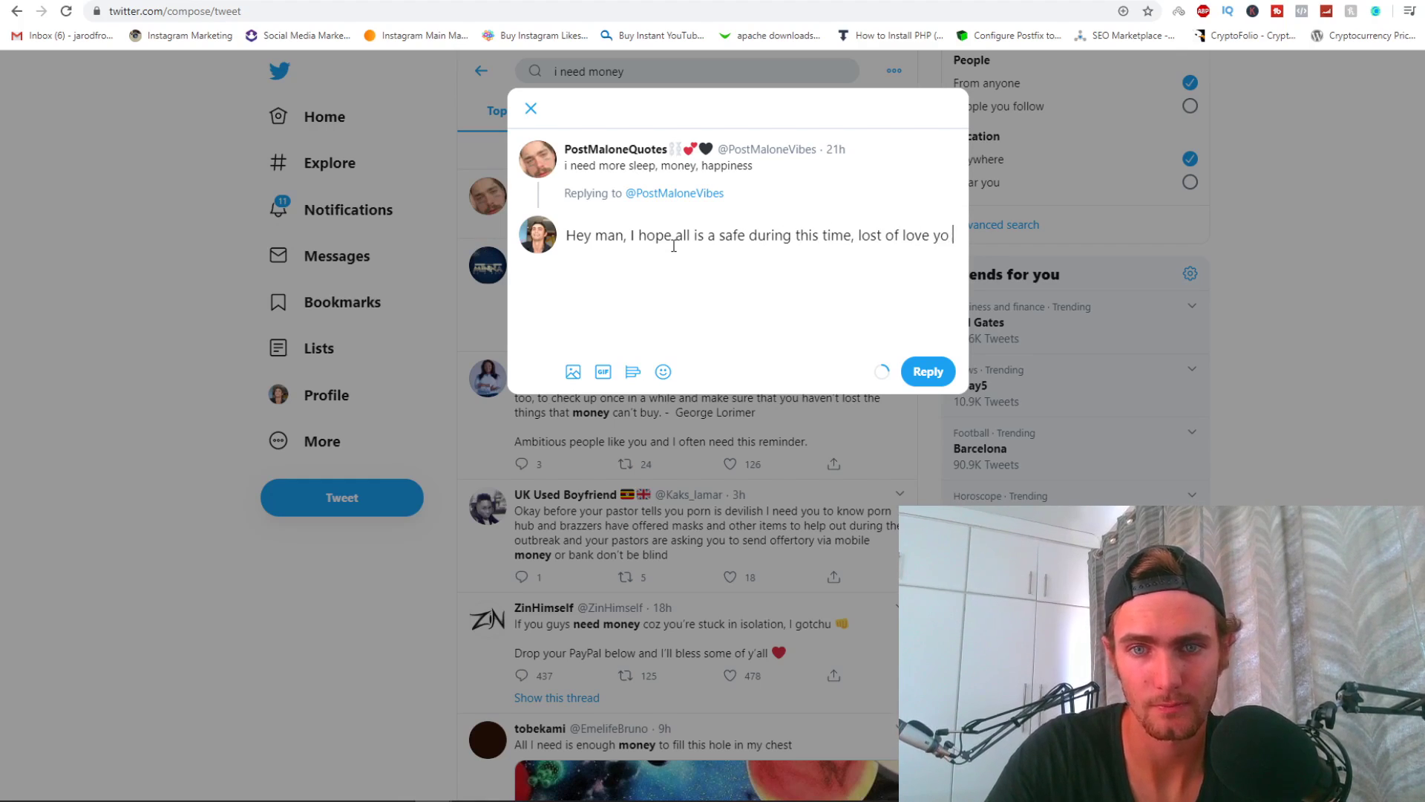
key(BackSpace)
key(BackSpace)
text(to you. )
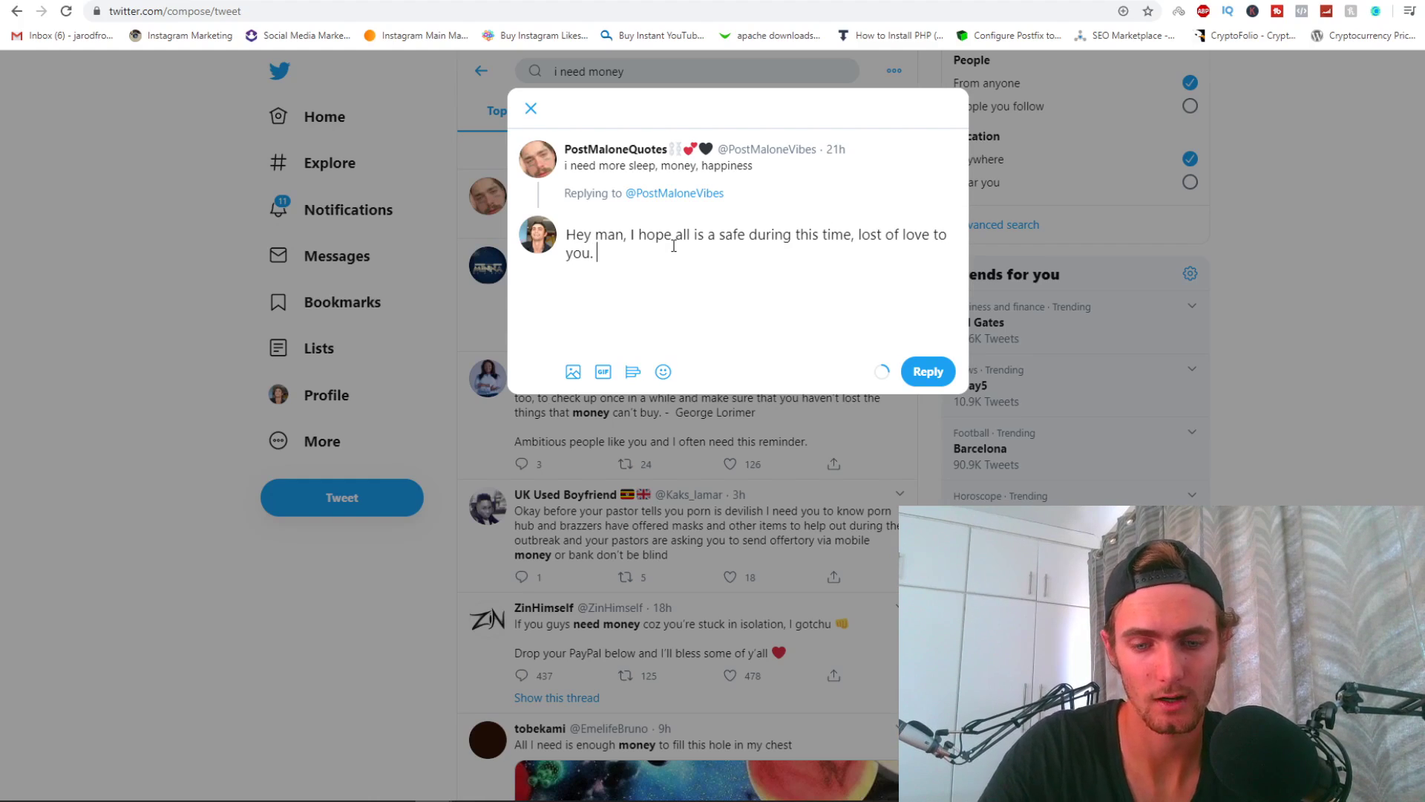
text(I've put together a landing page of the besyt)
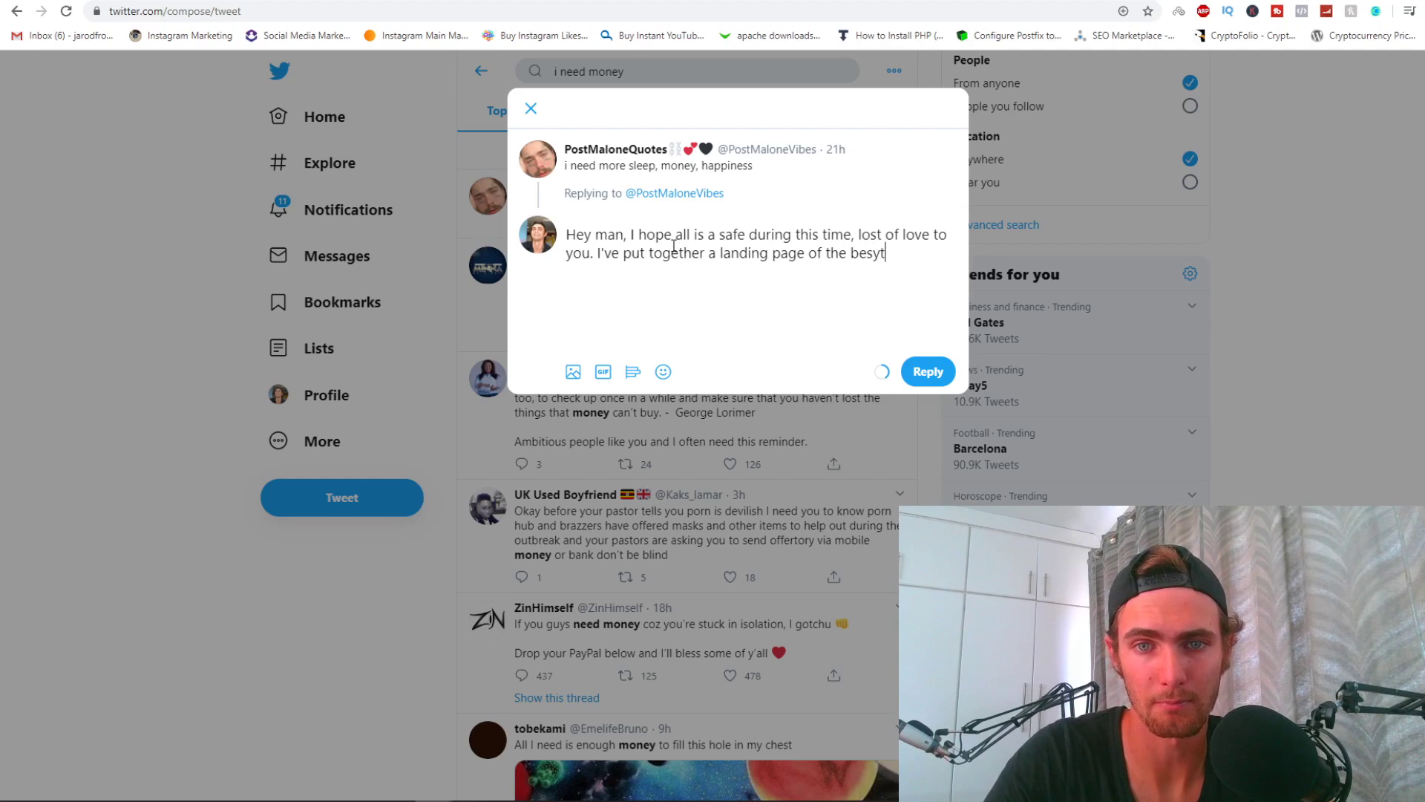
text(awy)
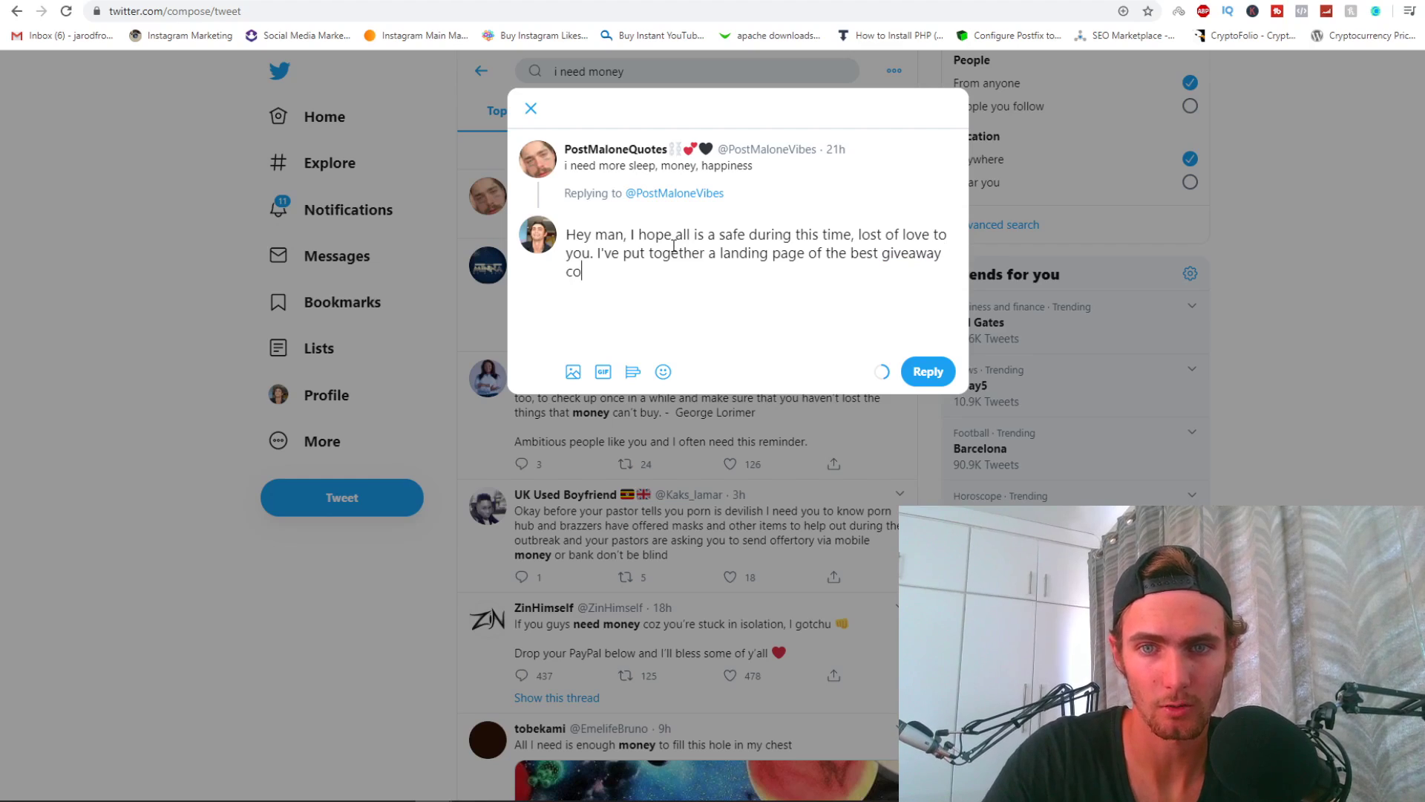
text(s at th)
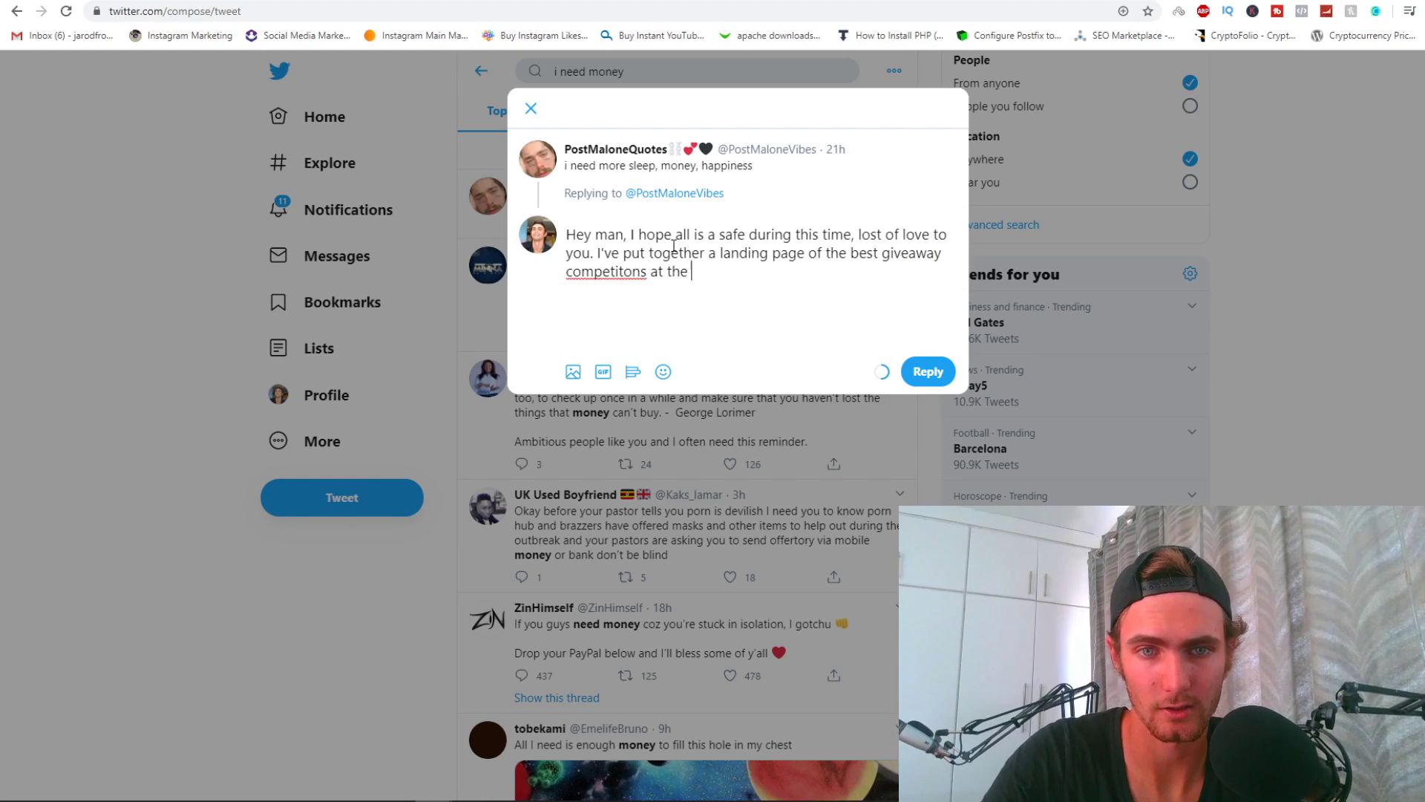
text(enyt i)
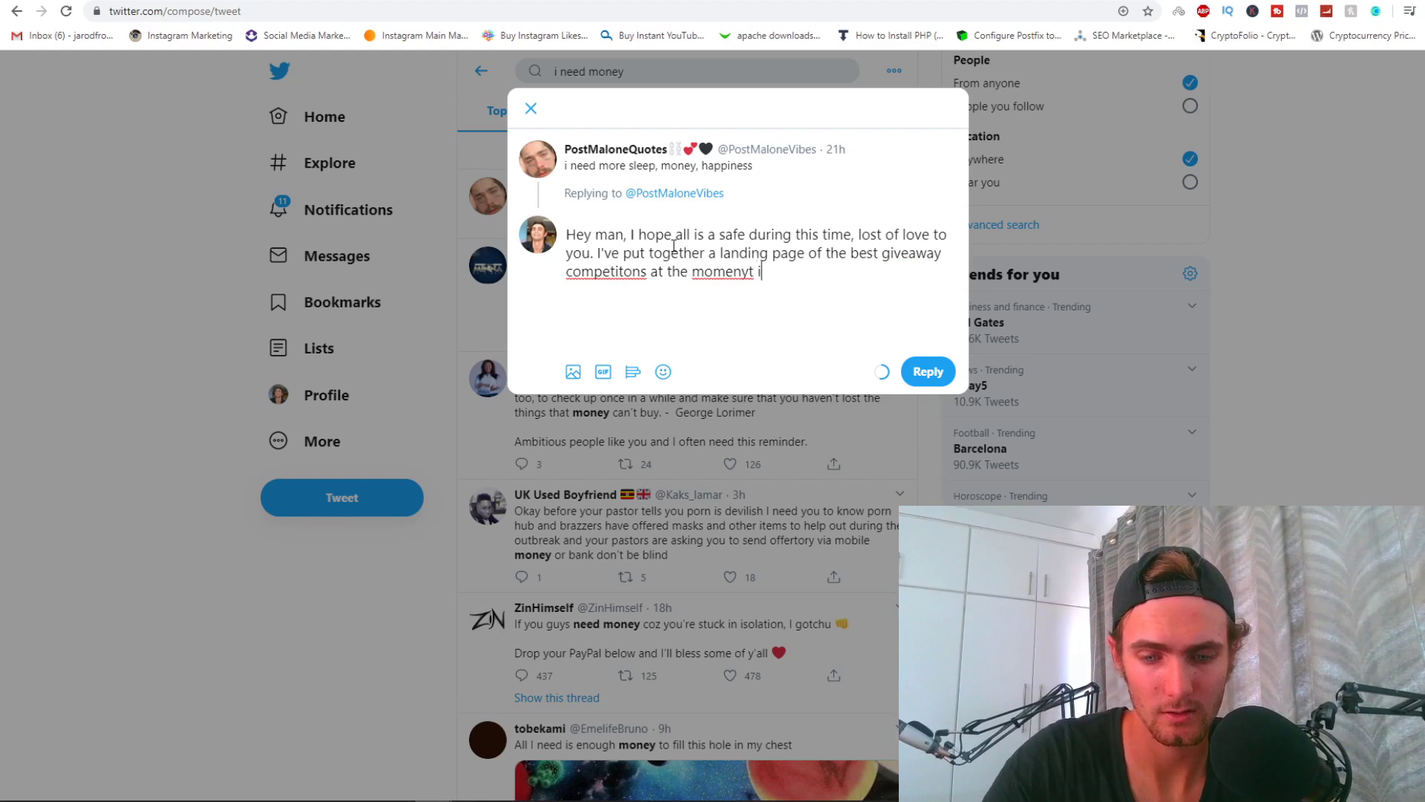
text(ncluding Pay)
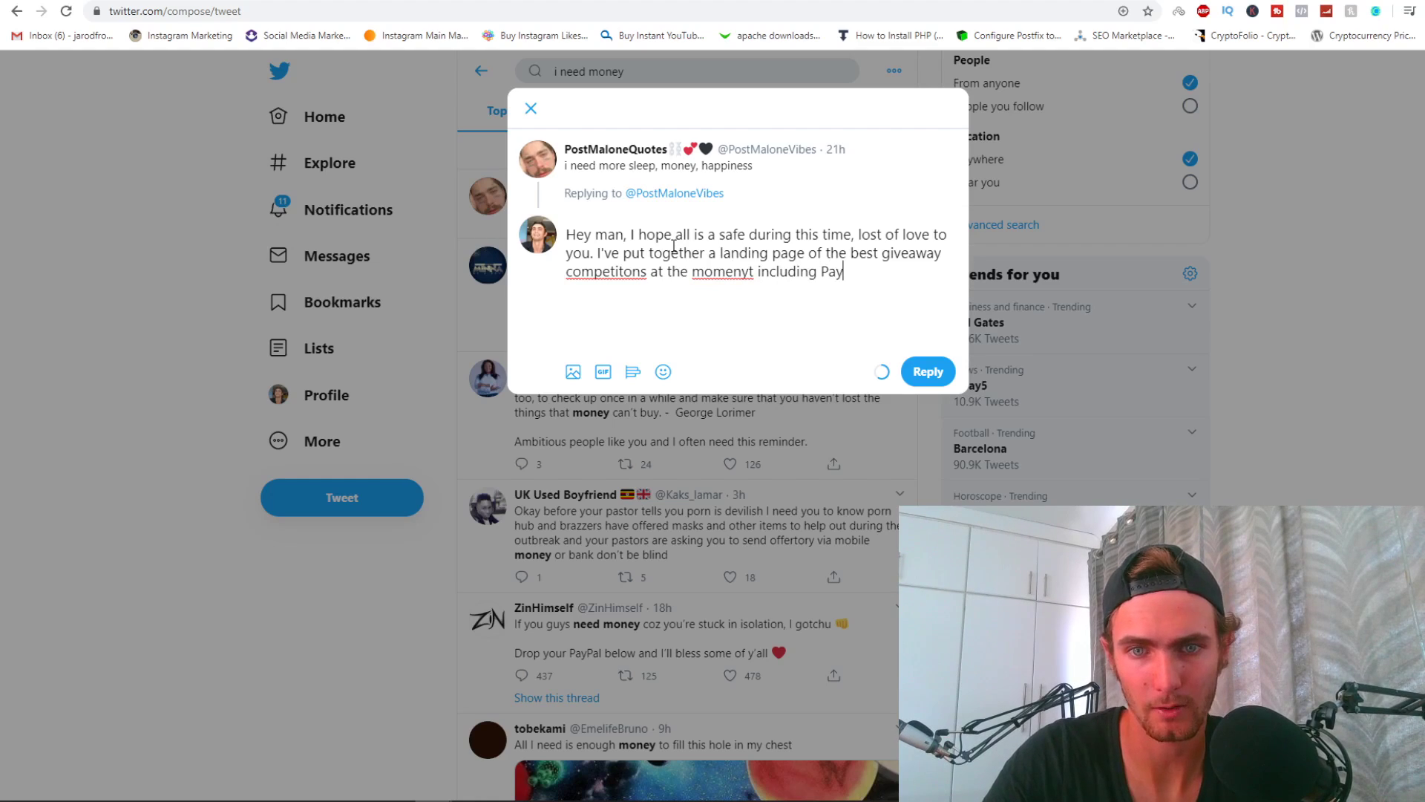
text(Pal and )
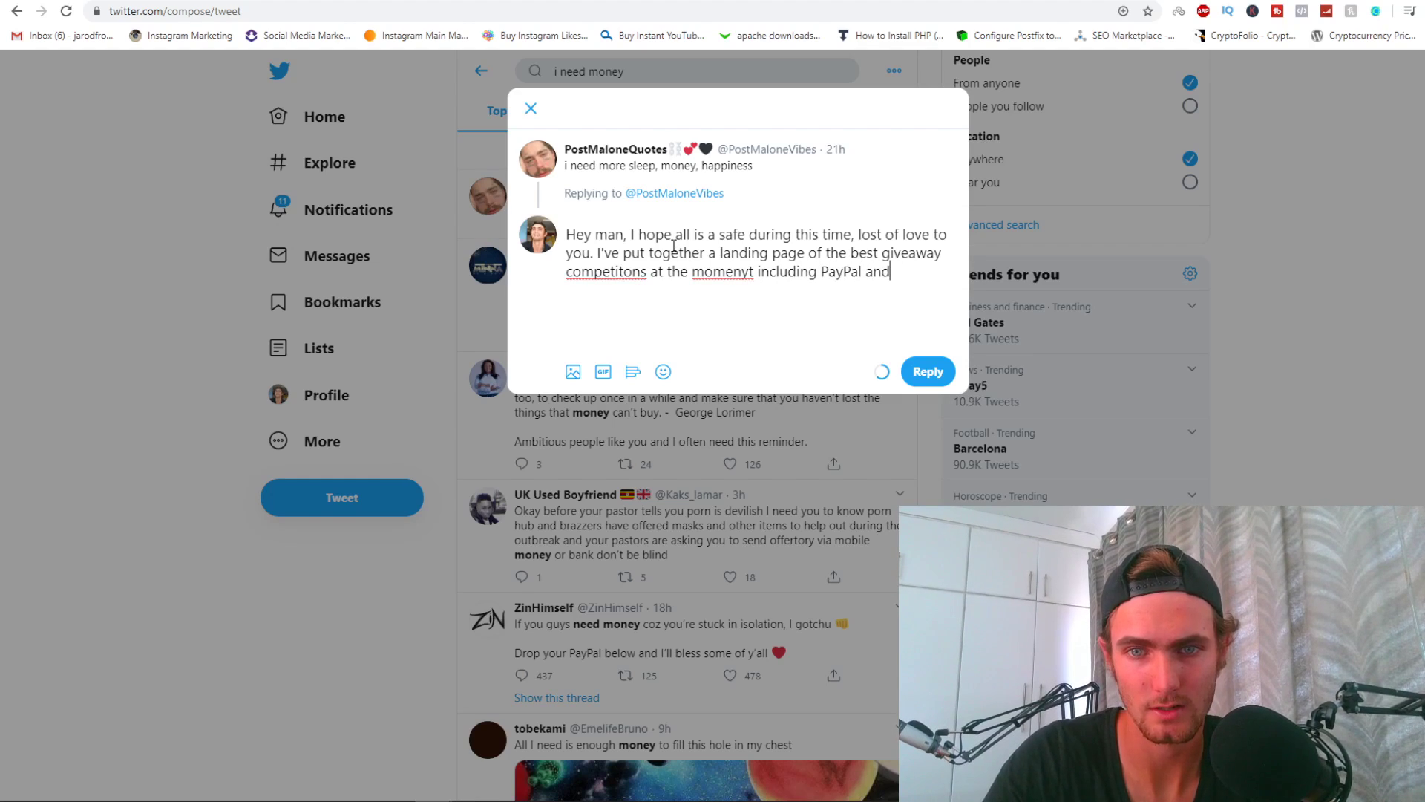
text(Walmart )
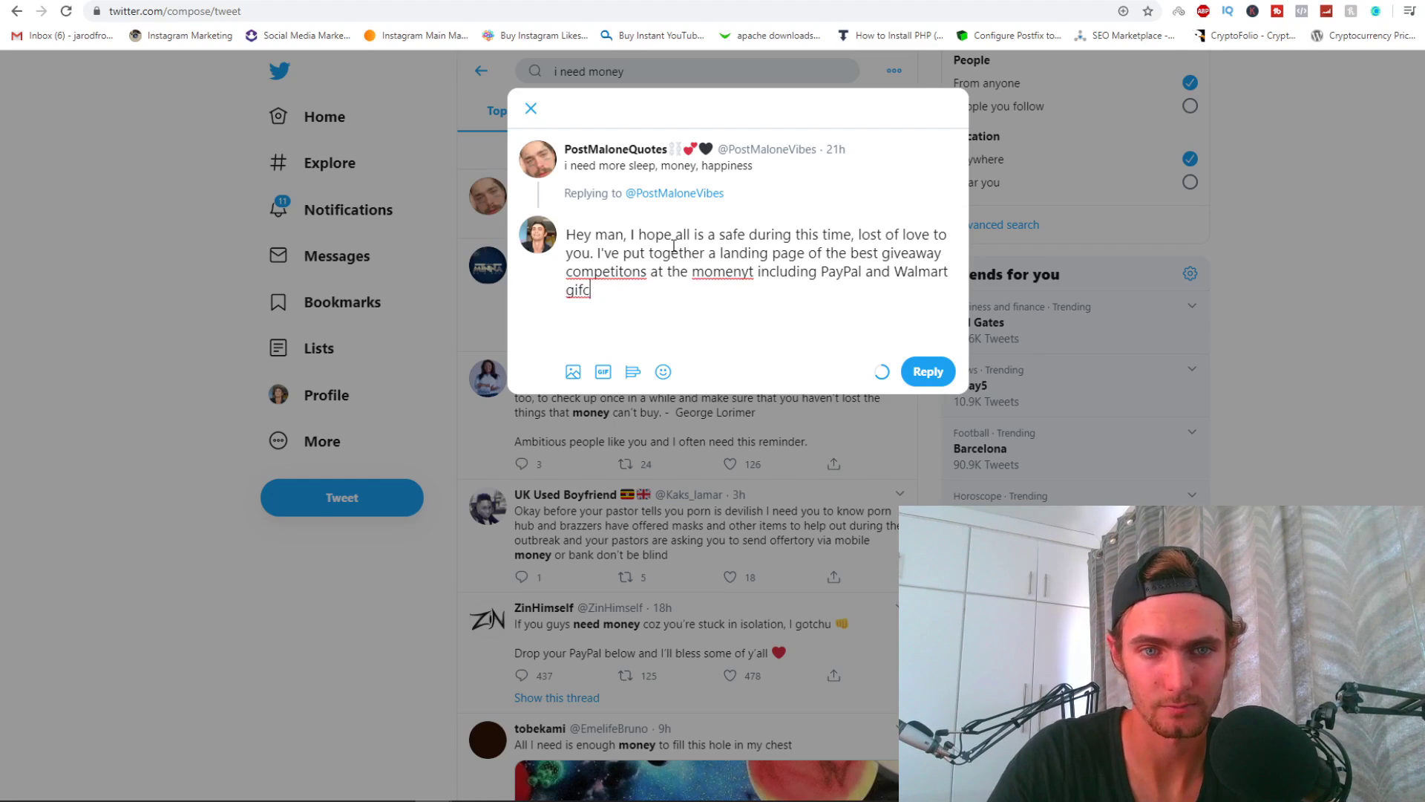
text(d givea)
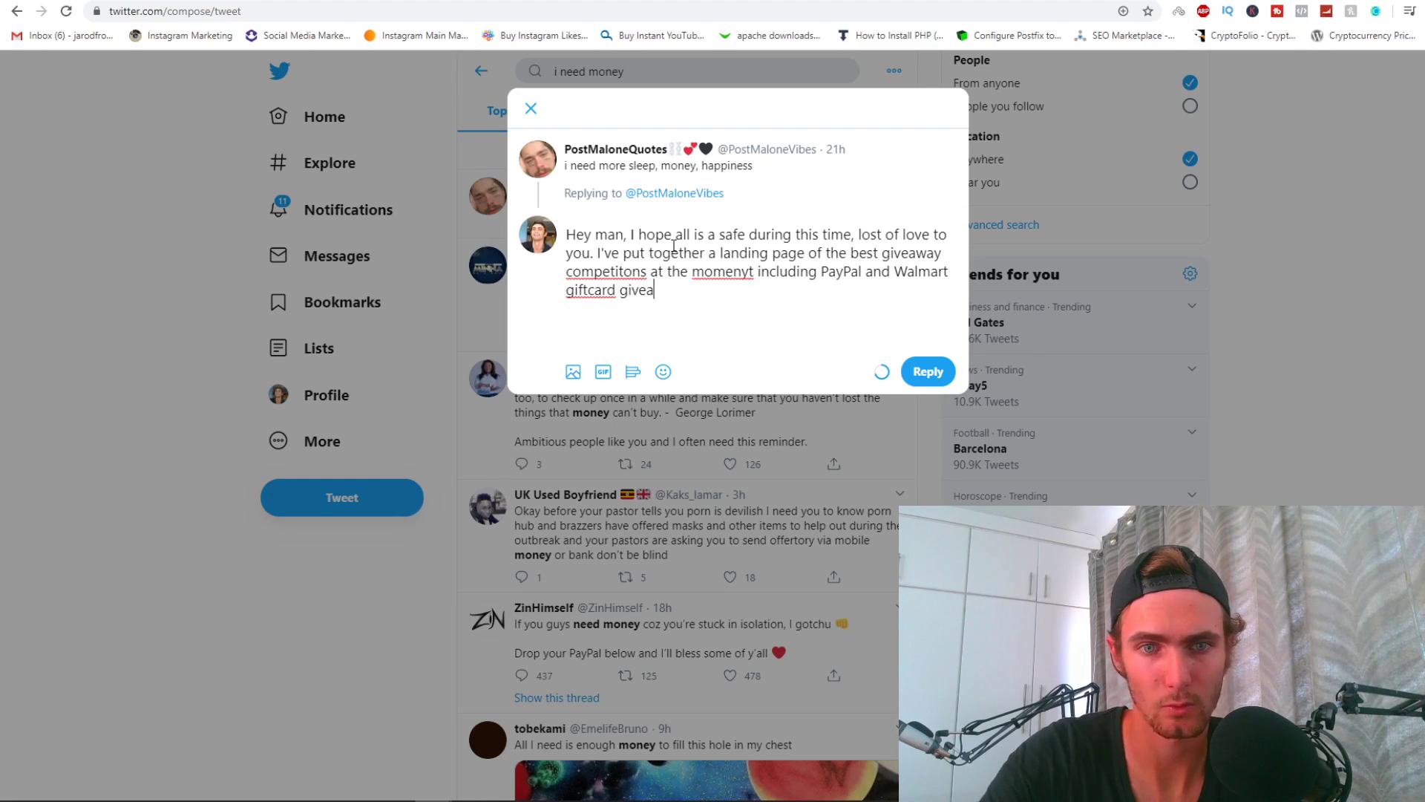
text(ways. It's com)
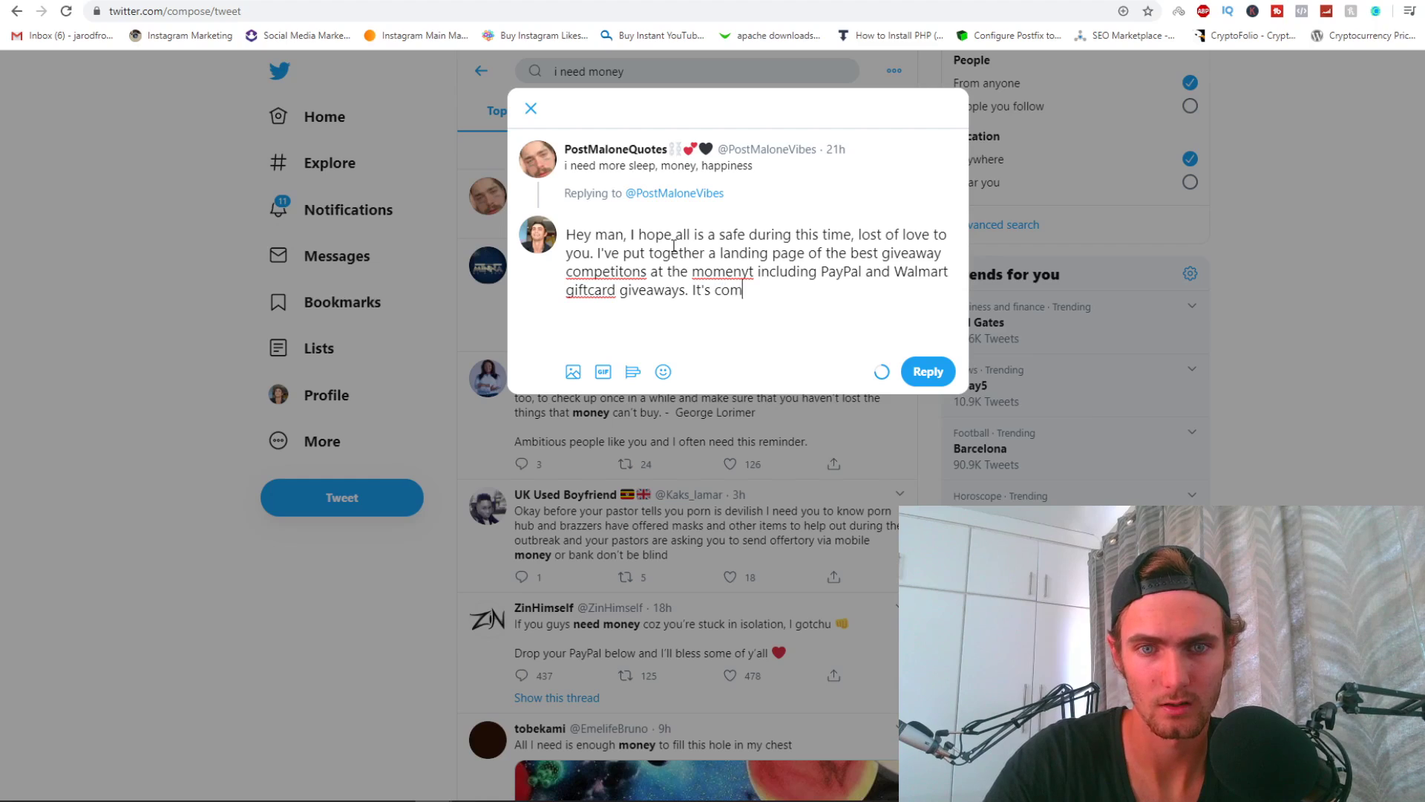
text(o ent)
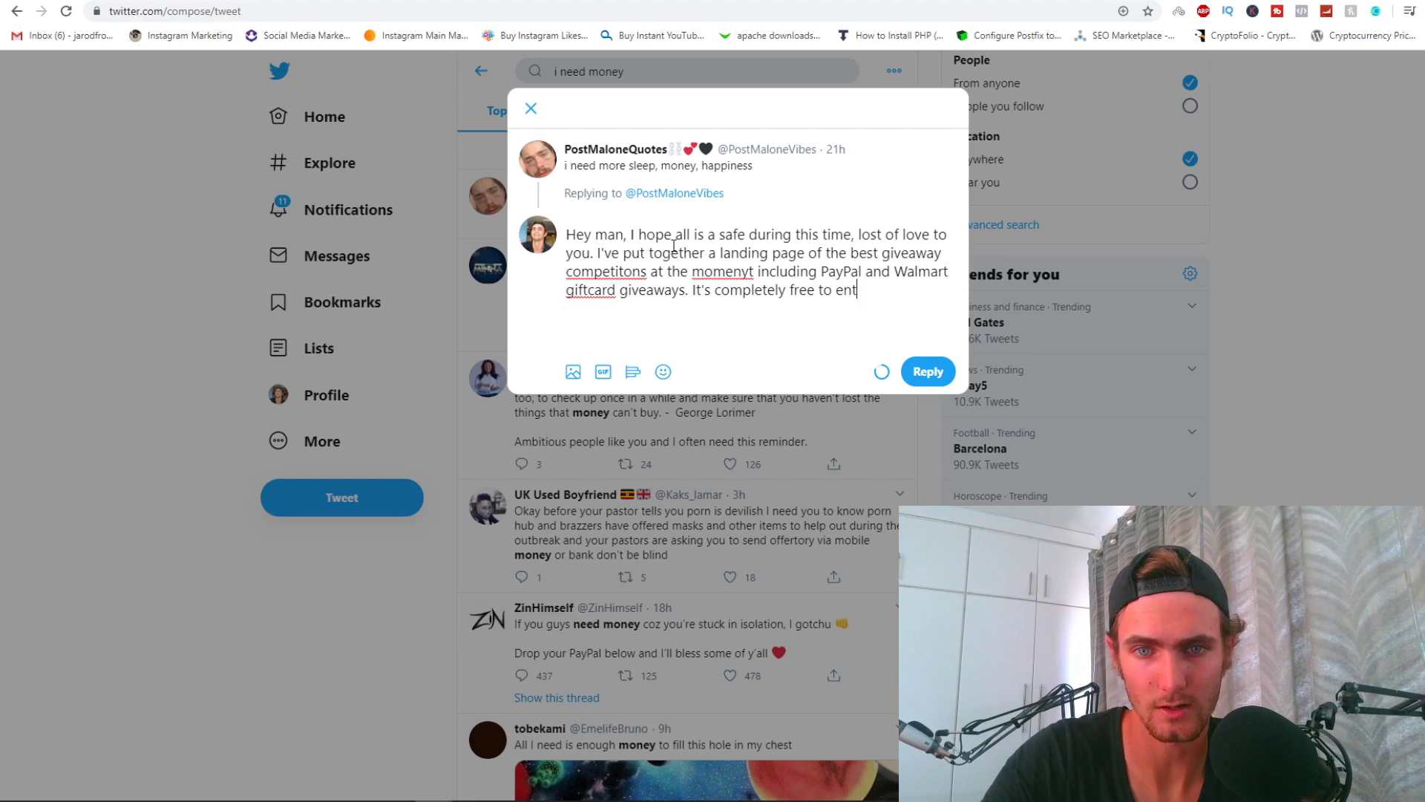
text(er.)
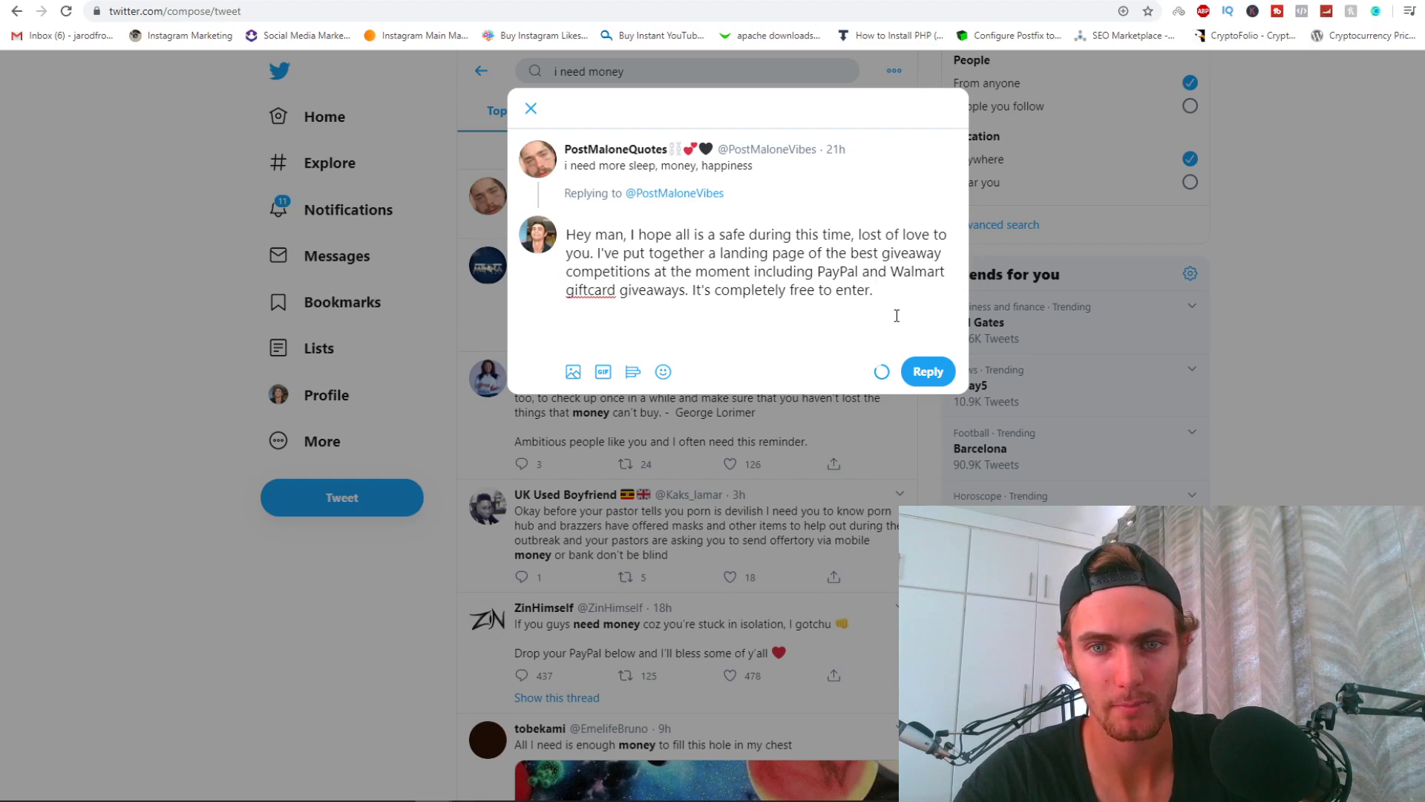
text(bit.ly/best-offers-of-2020)
click(928, 371)
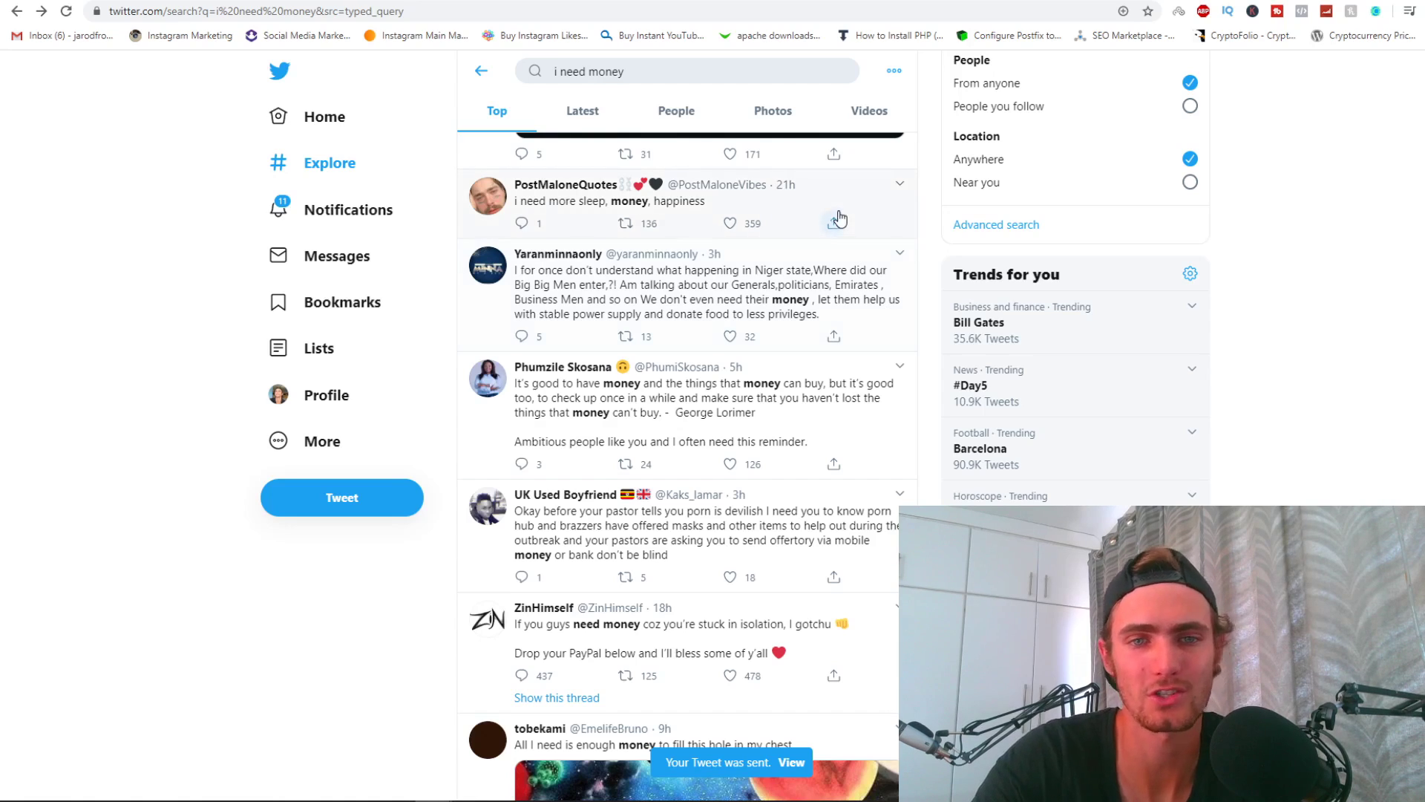
mouse_move(712, 185)
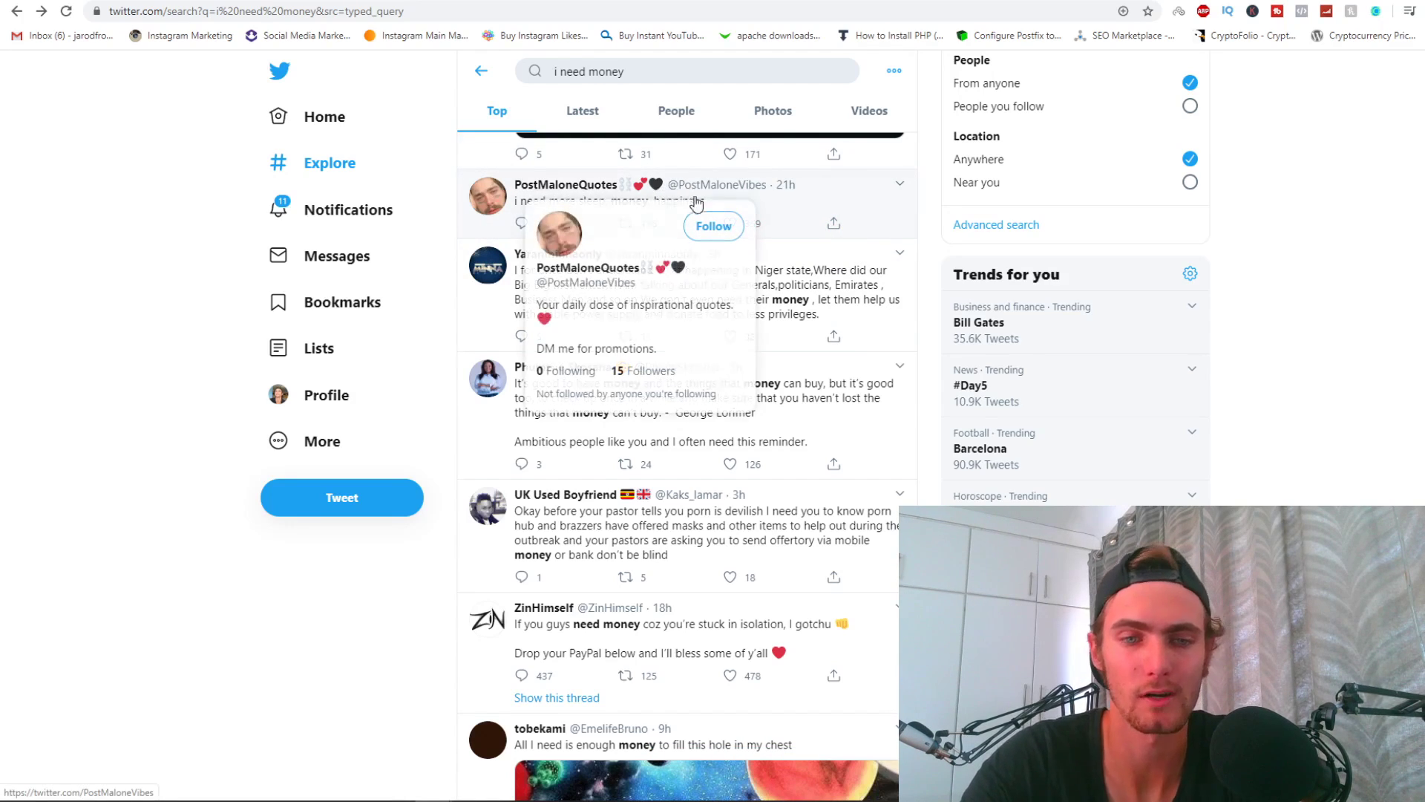
scroll(964, 346, down, 2)
scroll(964, 345, down, 3)
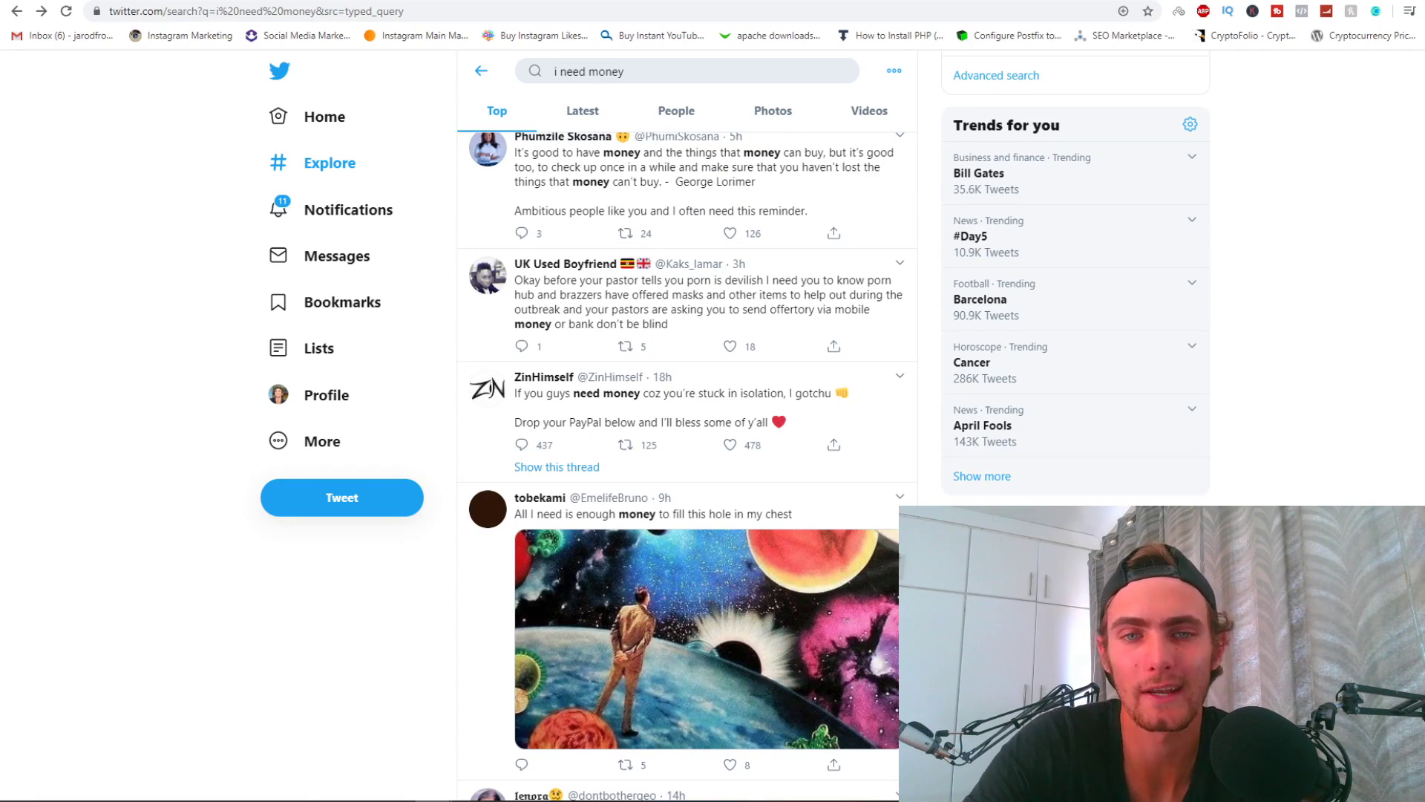
scroll(963, 346, up, 3)
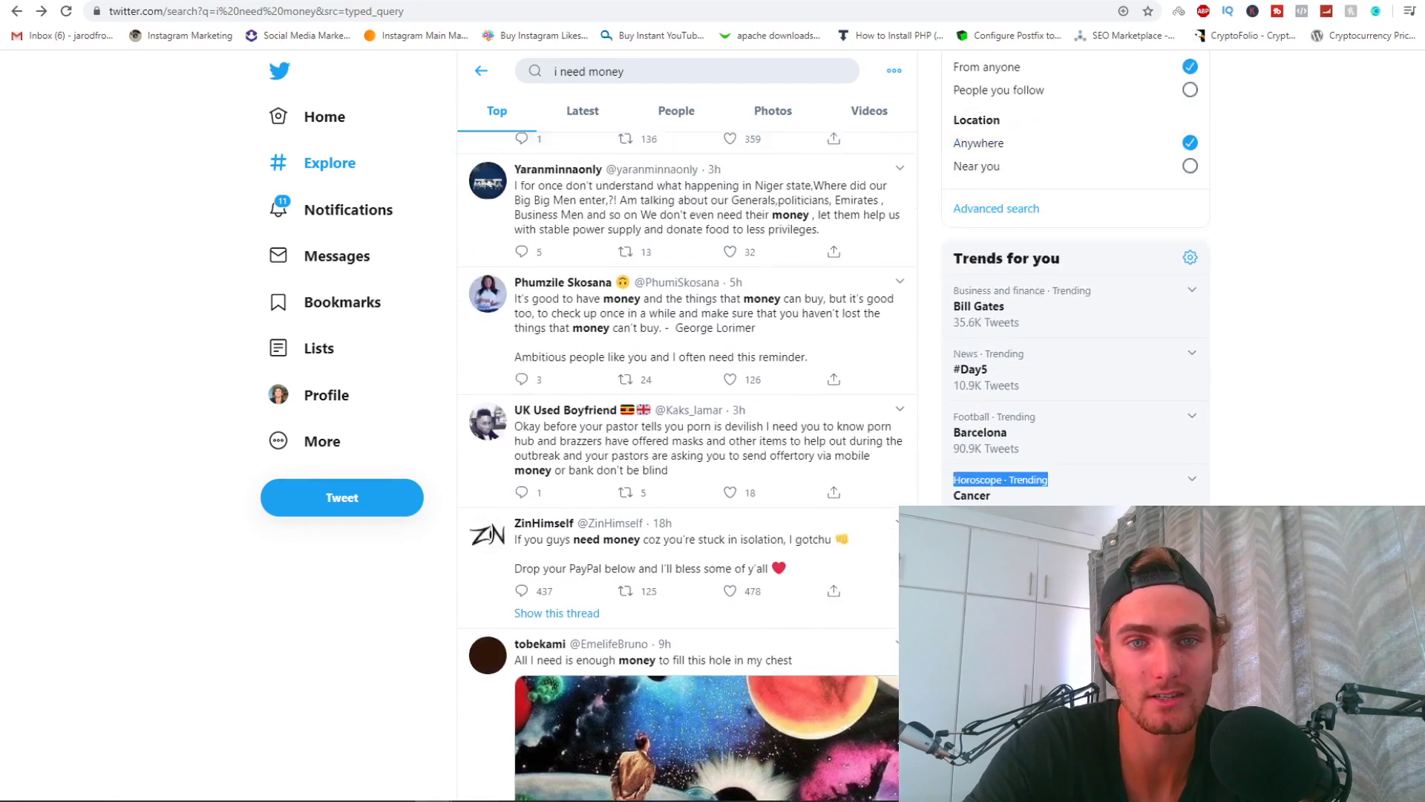
scroll(963, 345, up, 2)
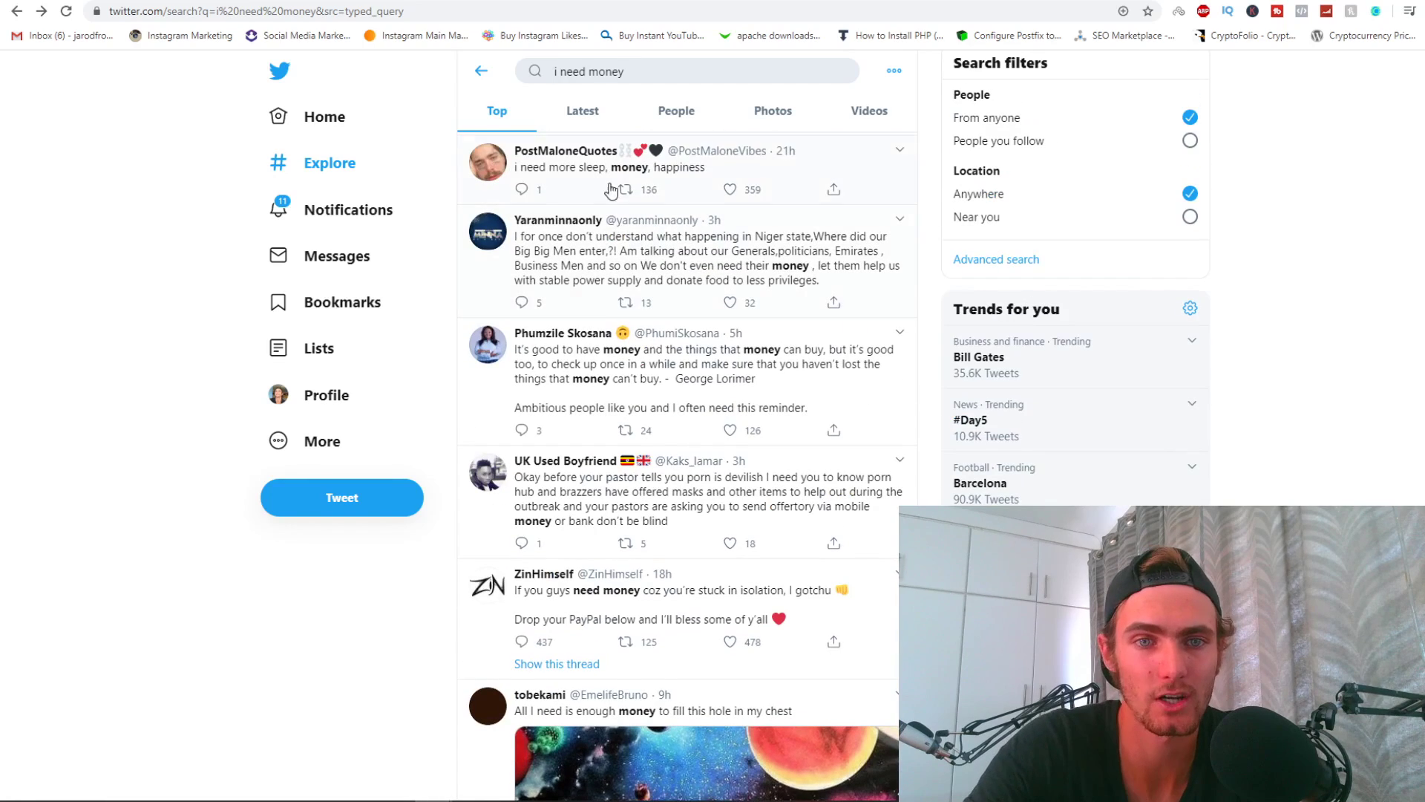
click(524, 190)
click(977, 206)
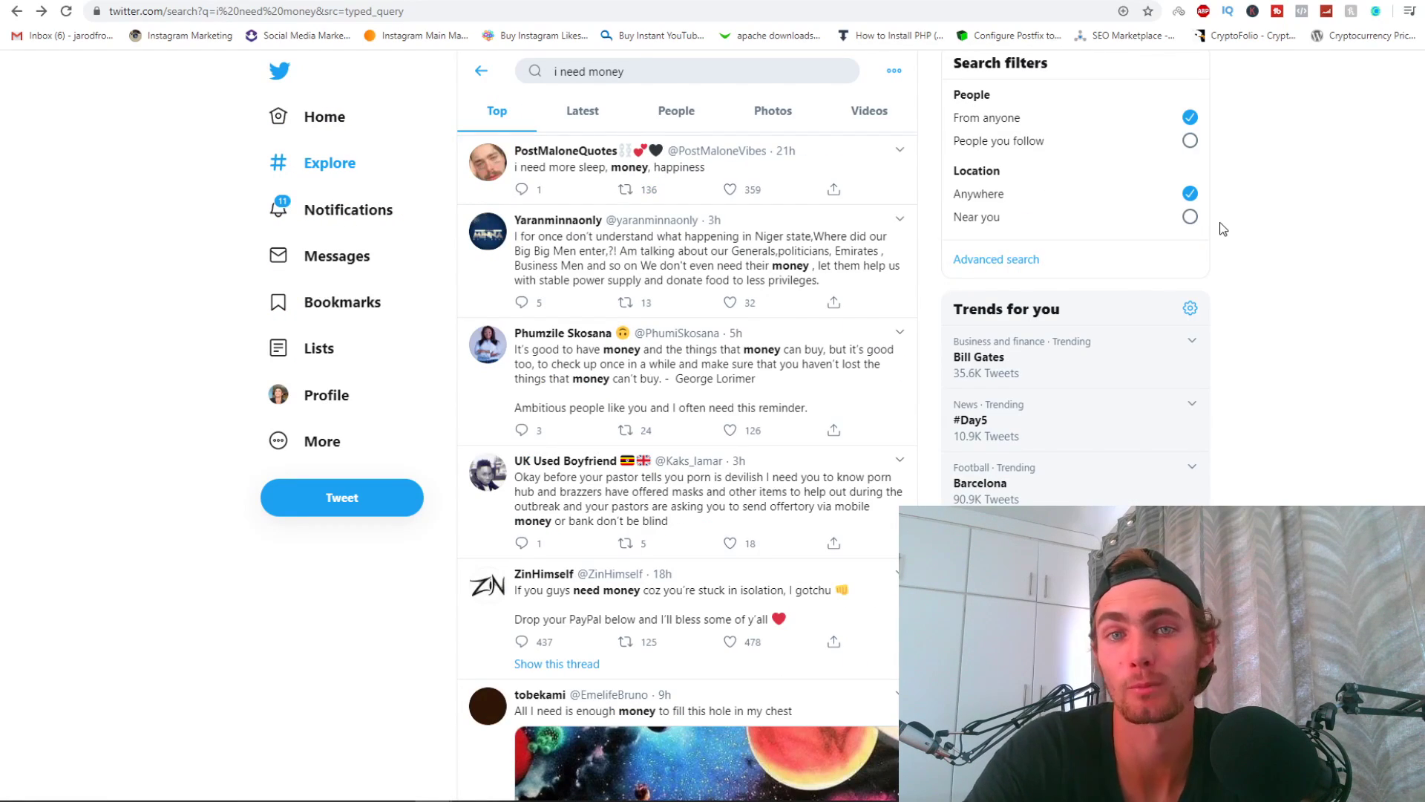
scroll(1114, 228, down, 2)
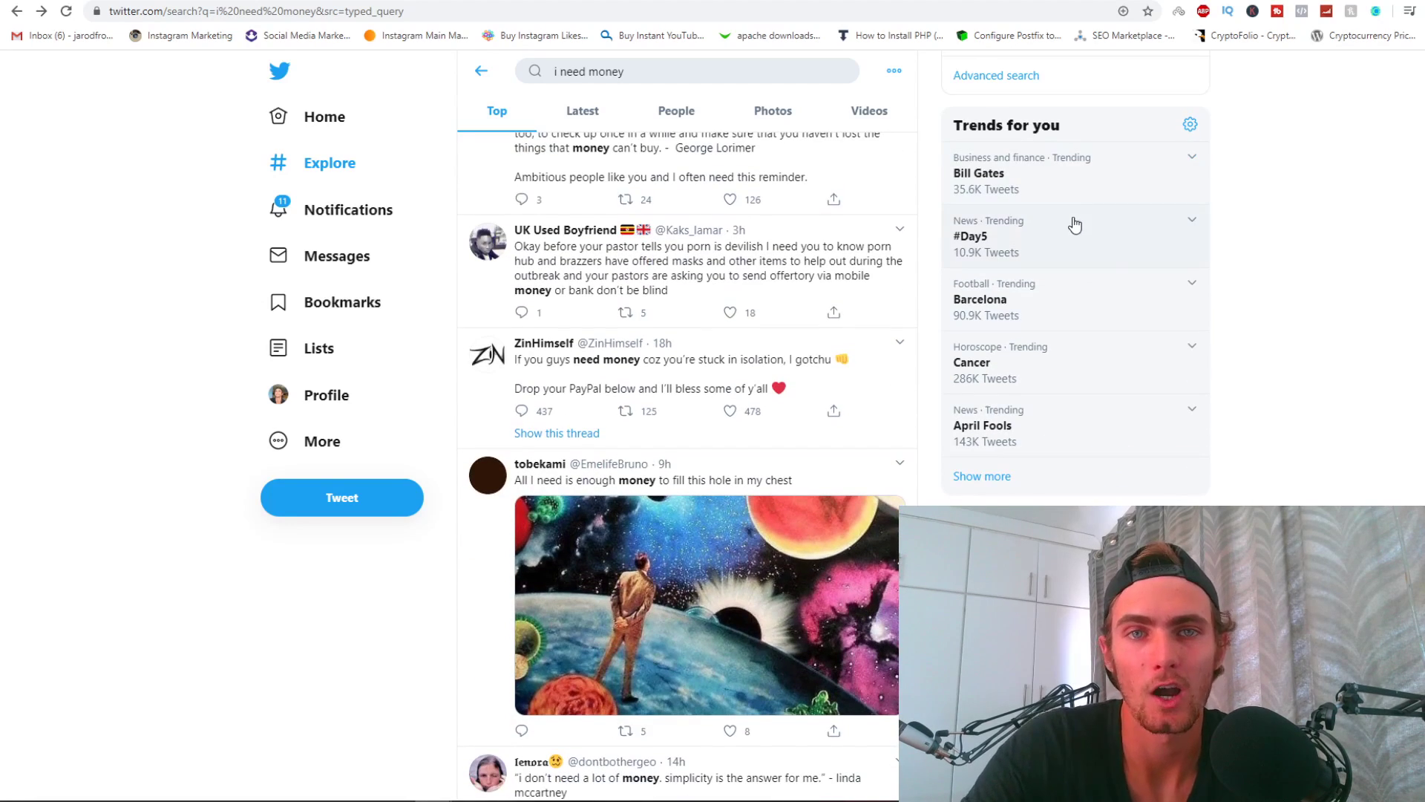
scroll(1075, 226, down, 4)
scroll(1074, 225, down, 4)
scroll(1075, 225, down, 4)
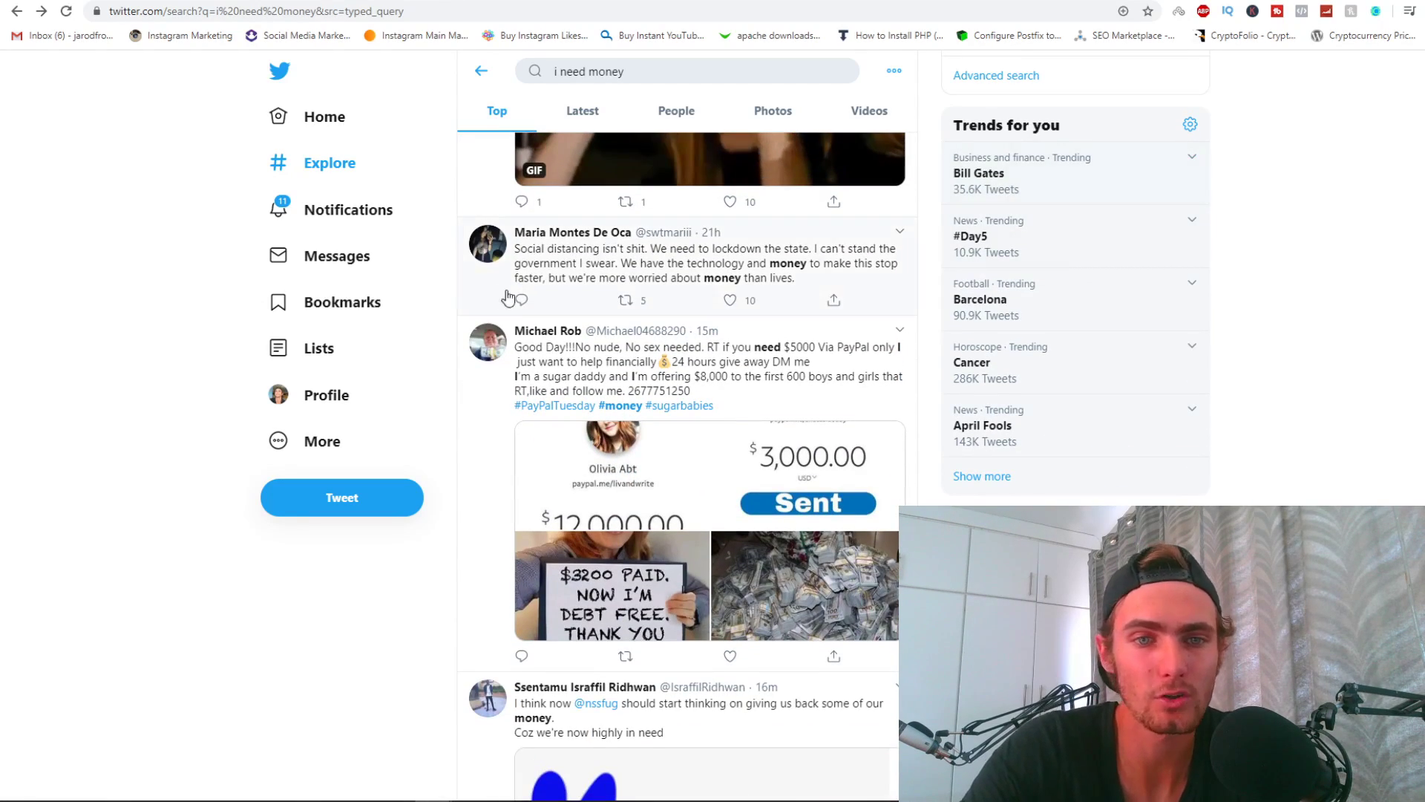
scroll(669, 446, down, 2)
scroll(668, 446, down, 2)
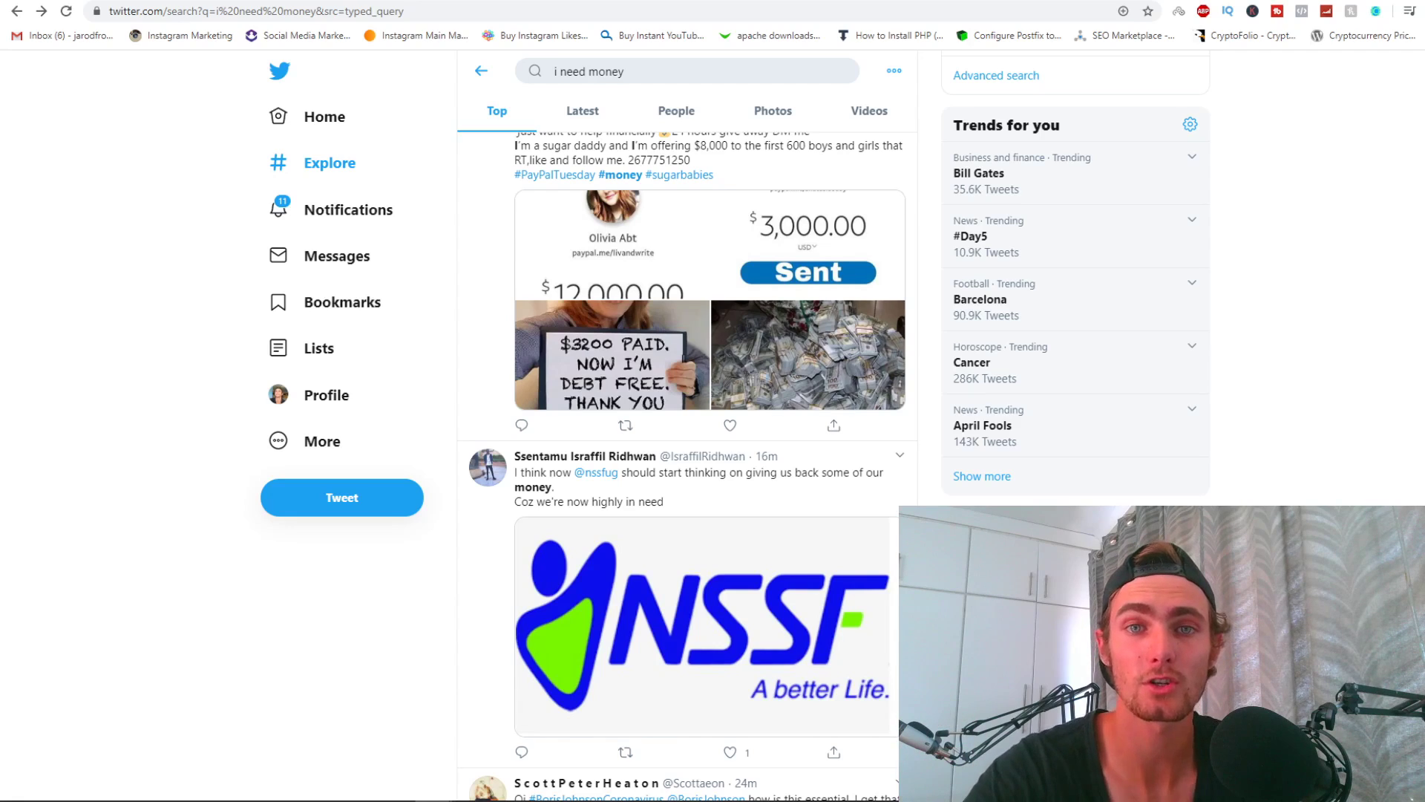
Load shoutcart.com in a new Chrome tab.
key(ctrl+t)
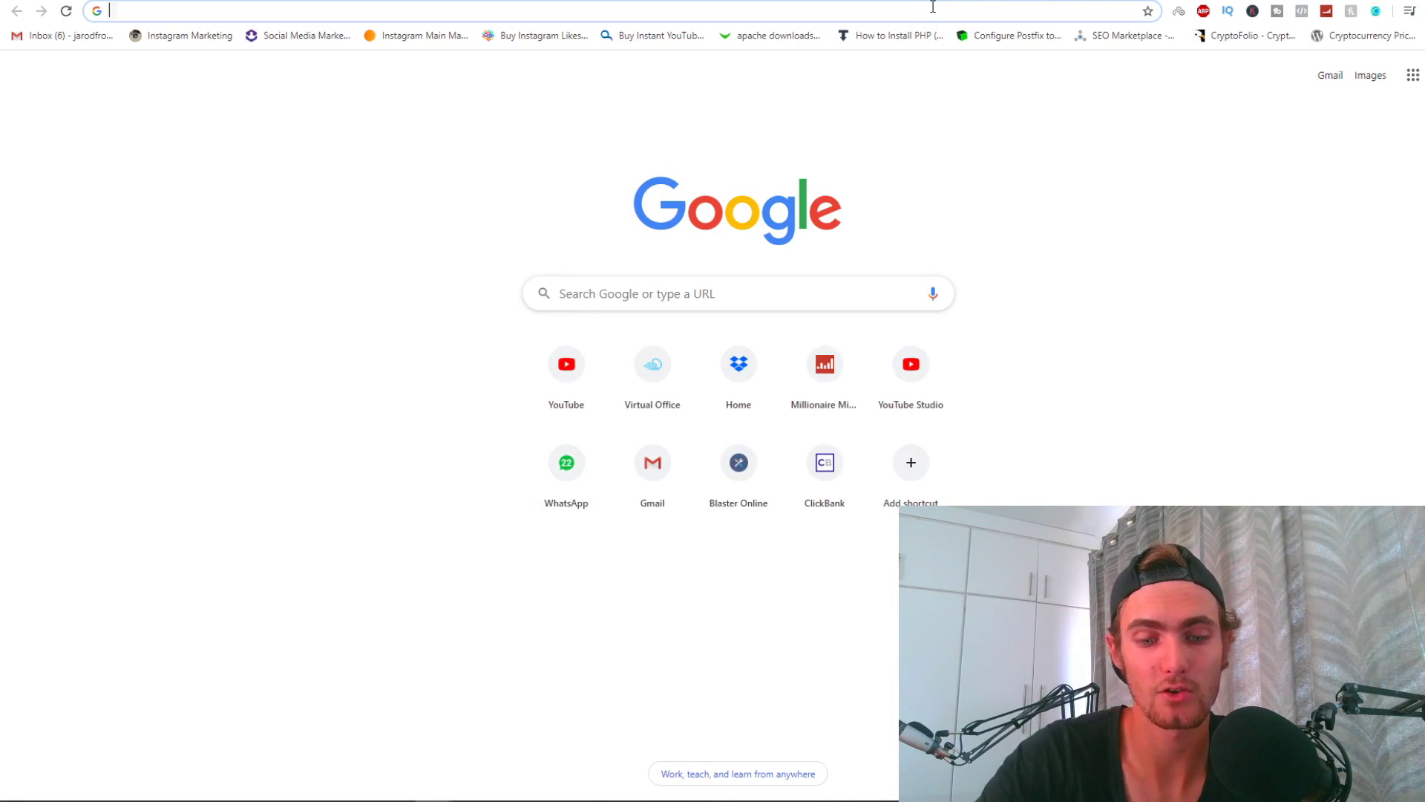
text(shou)
key(Return)
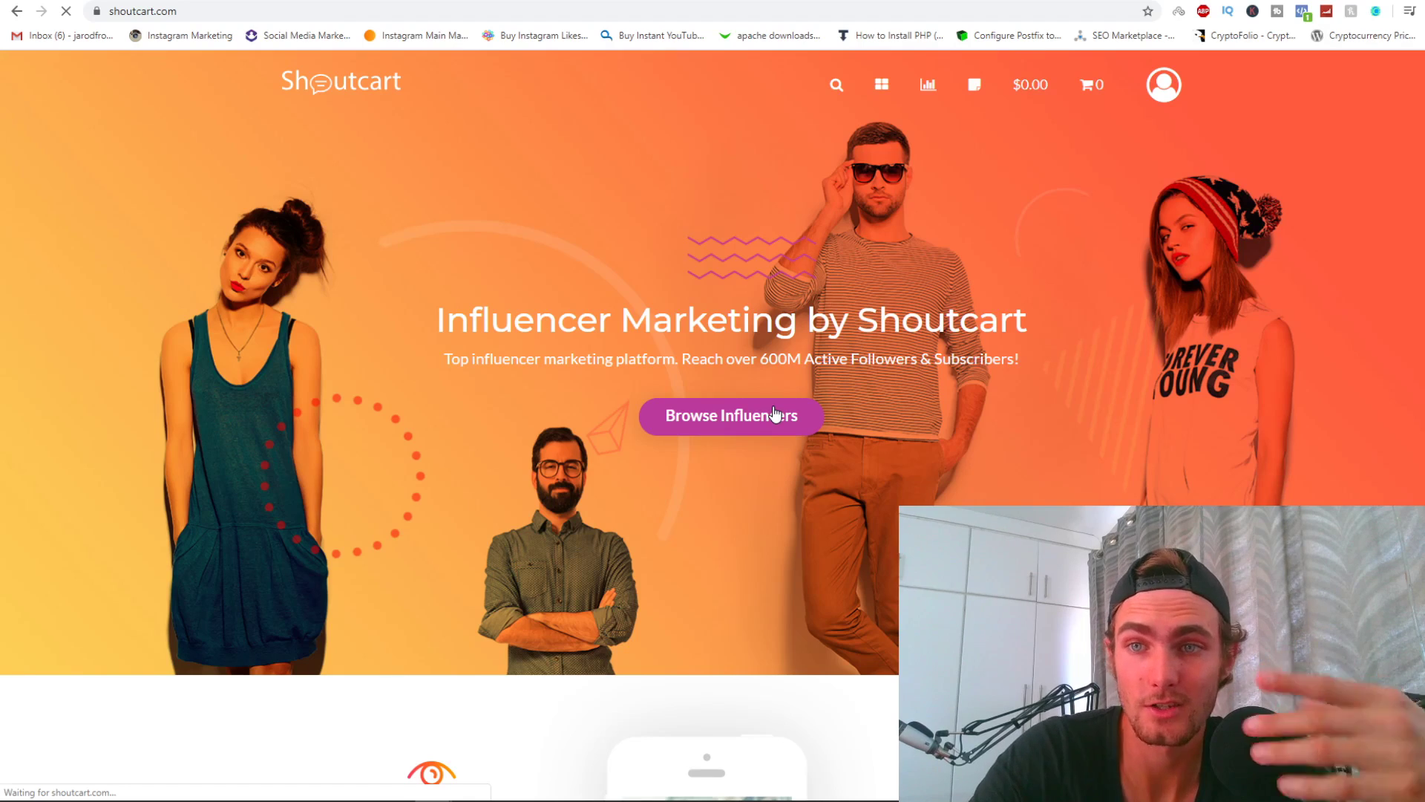
scroll(777, 412, down, 3)
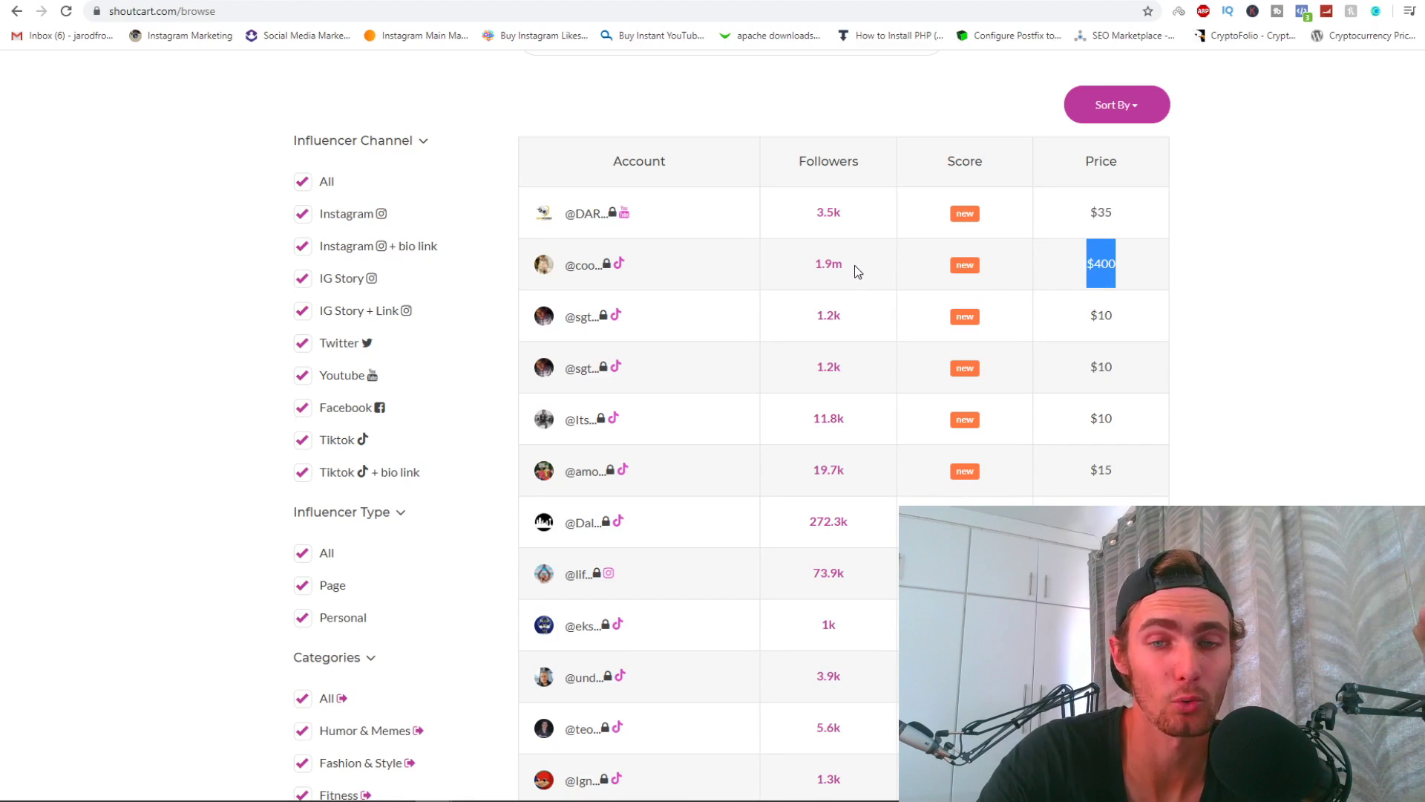
Highlight the 1.9m follower count and place Calculator beside the influencer table.
drag(855, 265, 794, 268)
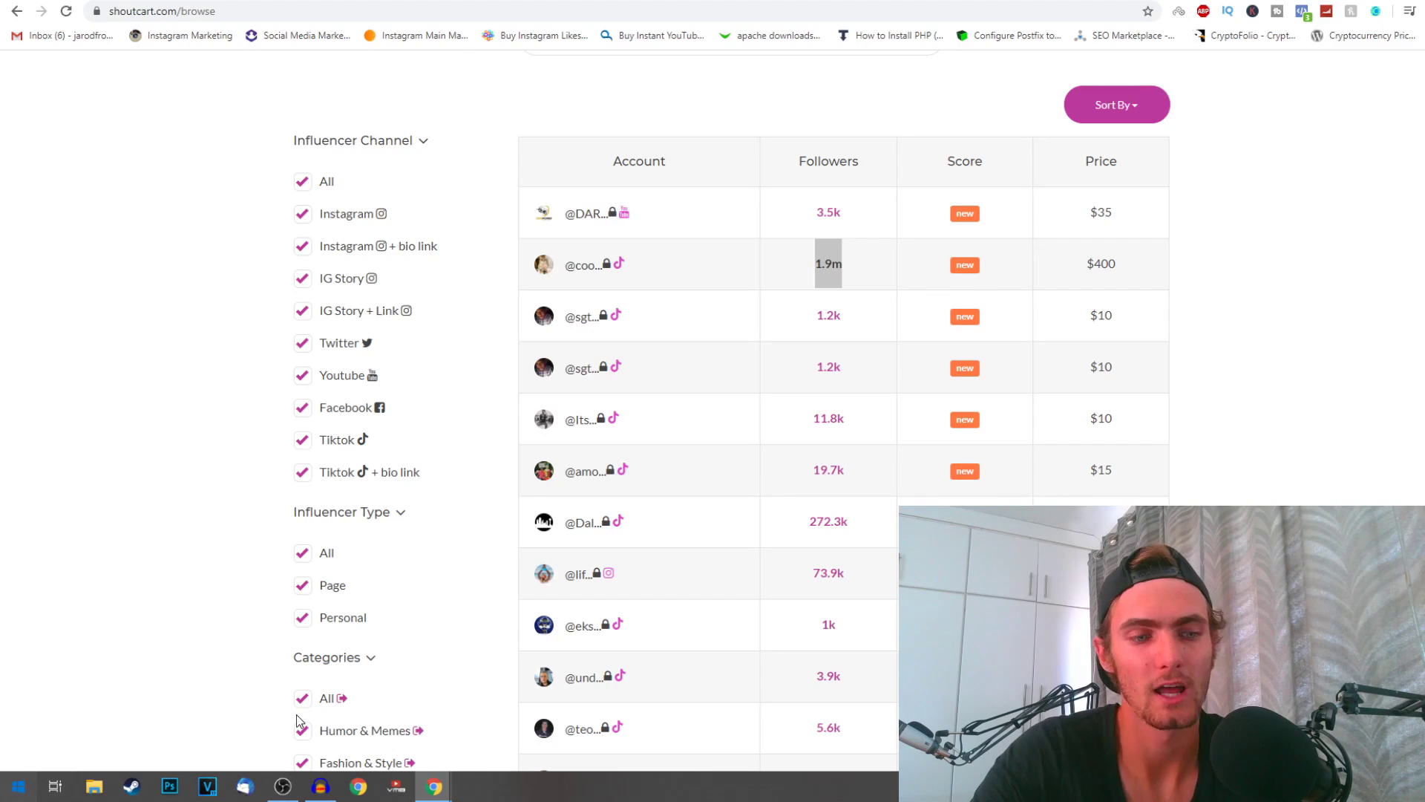
key(super)
text(calc)
key(Return)
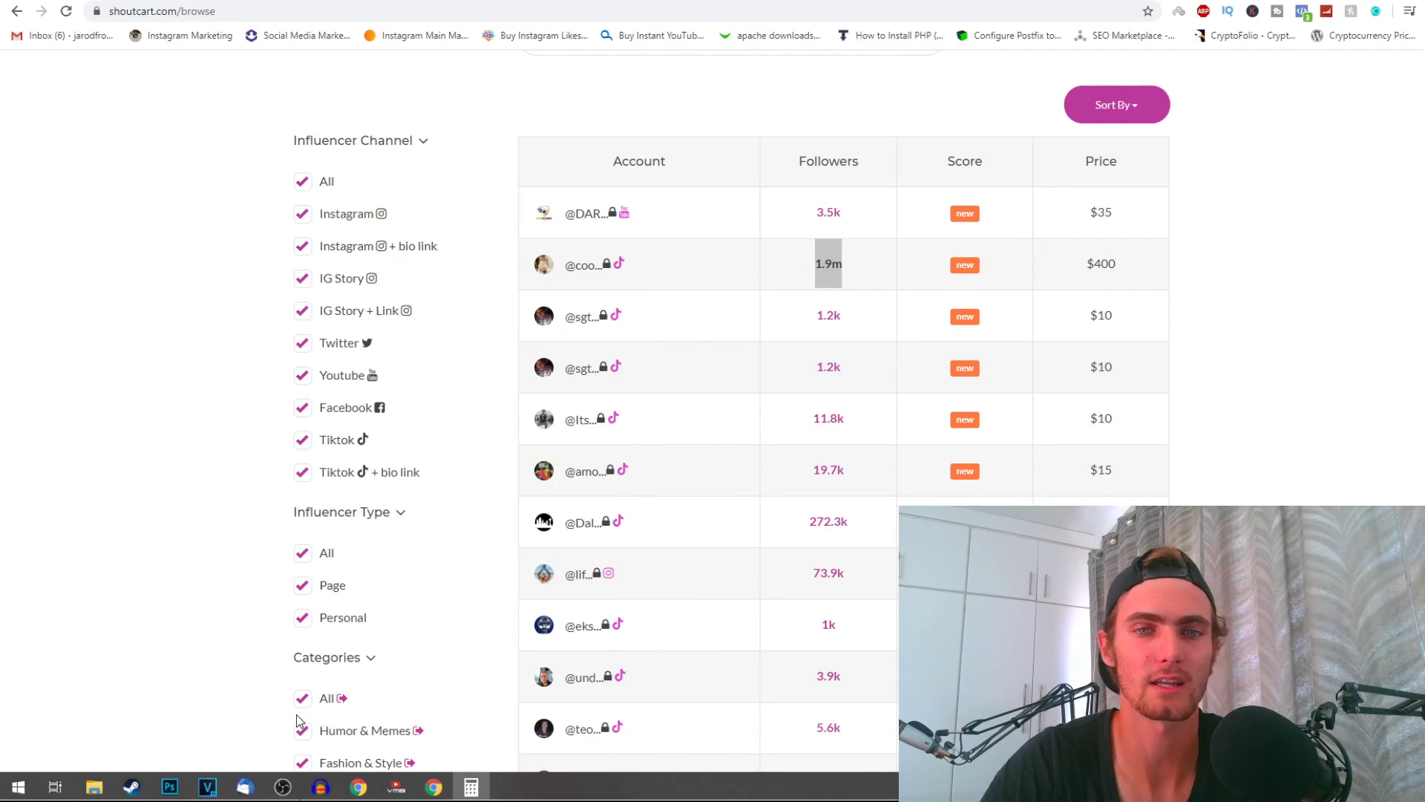
mouse_move(523, 334)
mouse_down()
mouse_move(363, 130)
mouse_move(415, 130)
mouse_up()
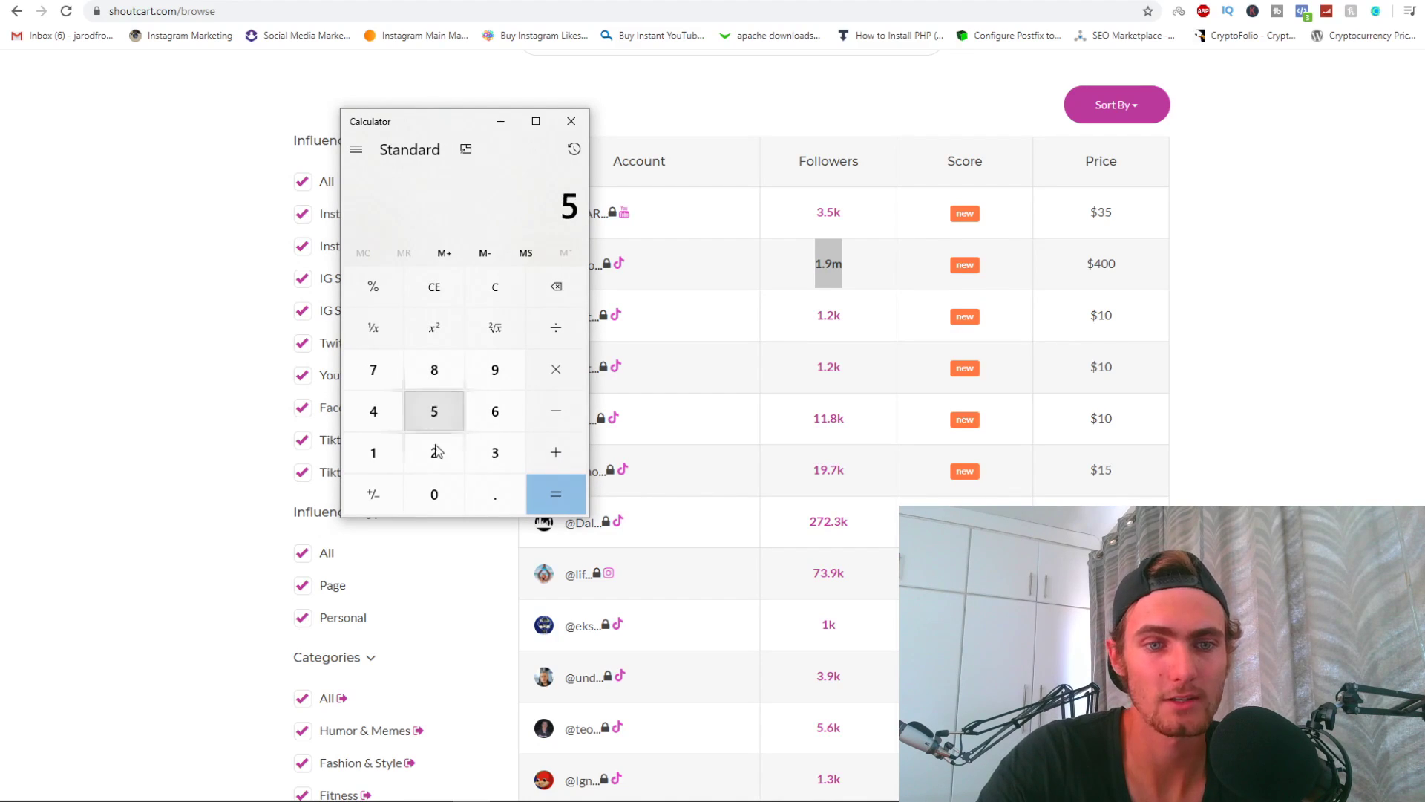
Calculate 5000 × 0.8 = 4,000 in Calculator, then close it.
click(434, 495)
click(556, 369)
click(435, 368)
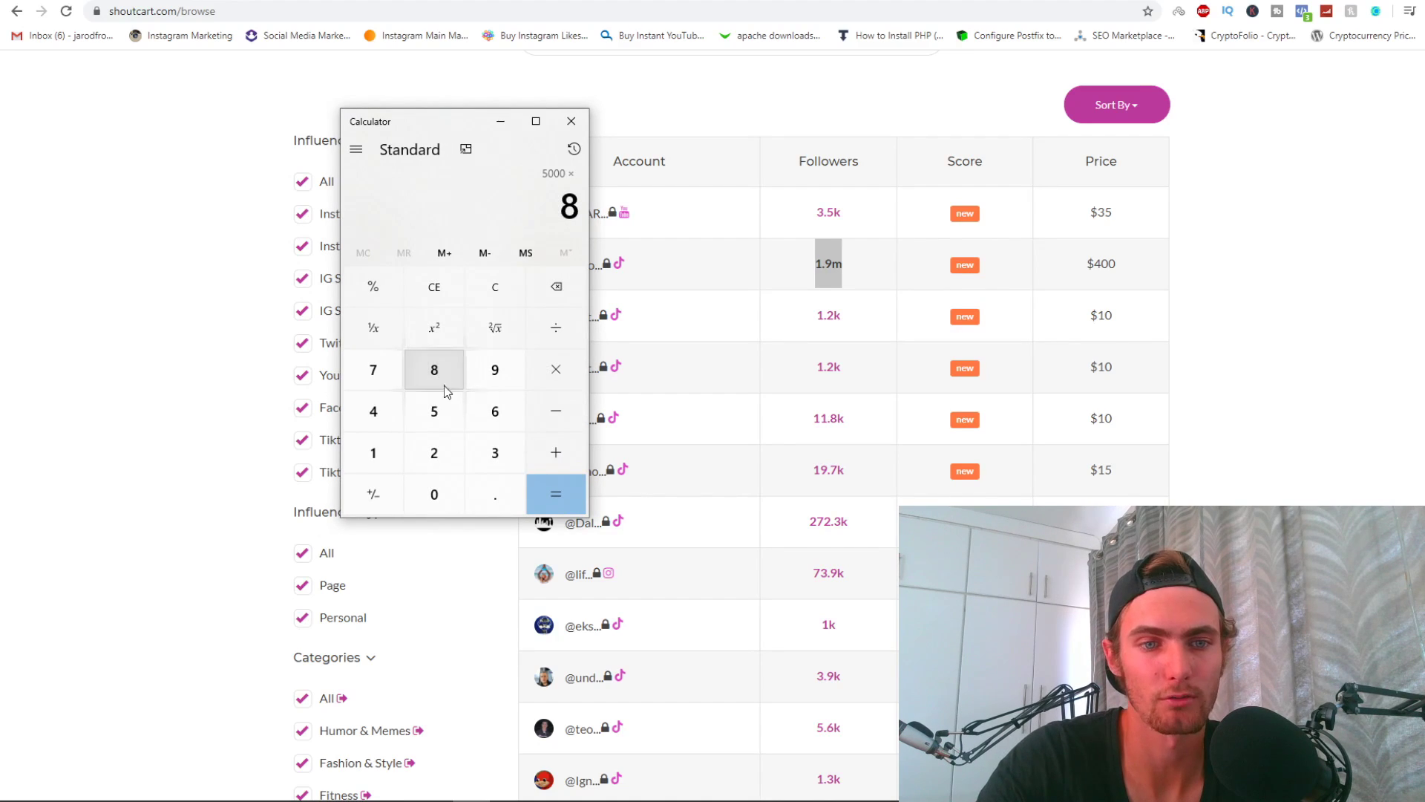
click(556, 286)
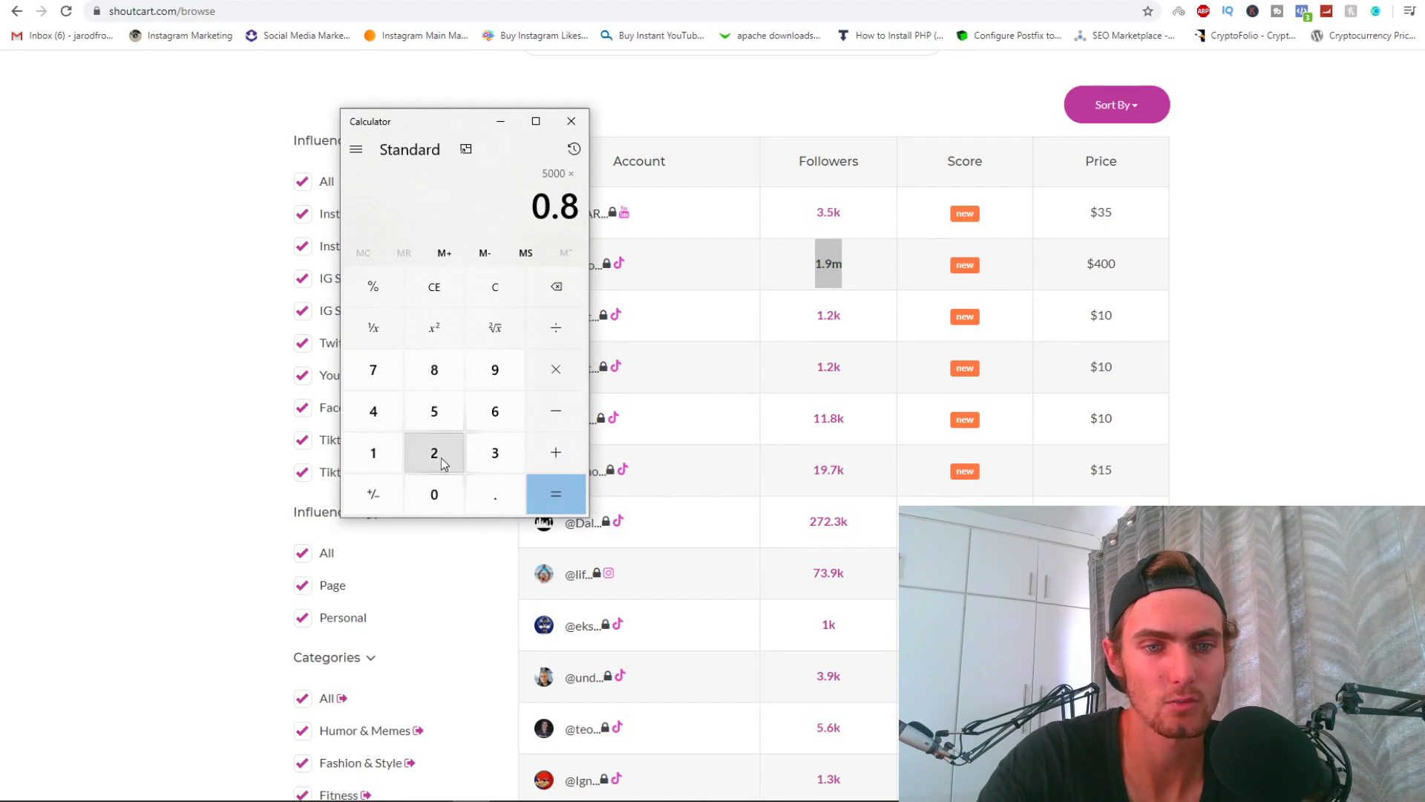
click(433, 495)
click(555, 493)
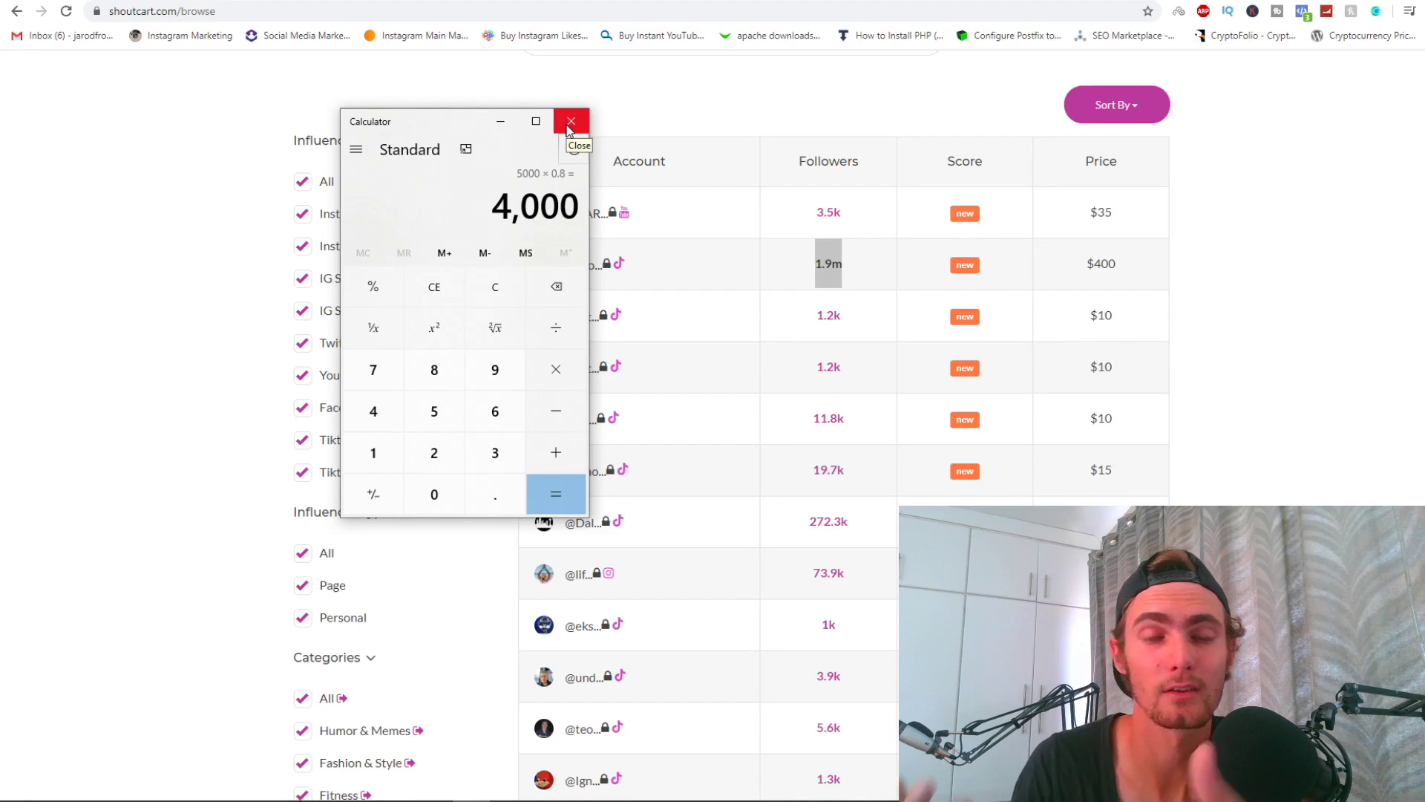
click(570, 122)
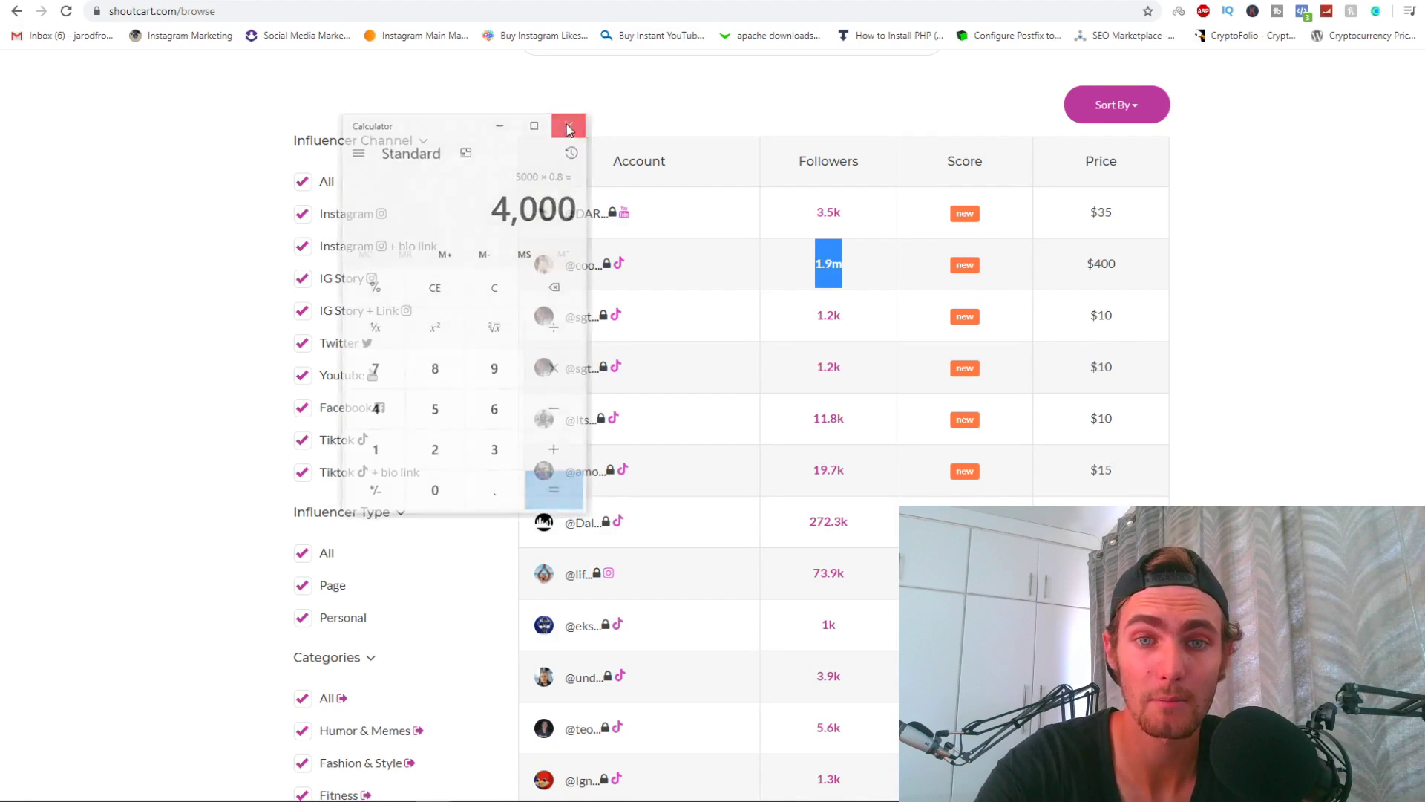
click(844, 303)
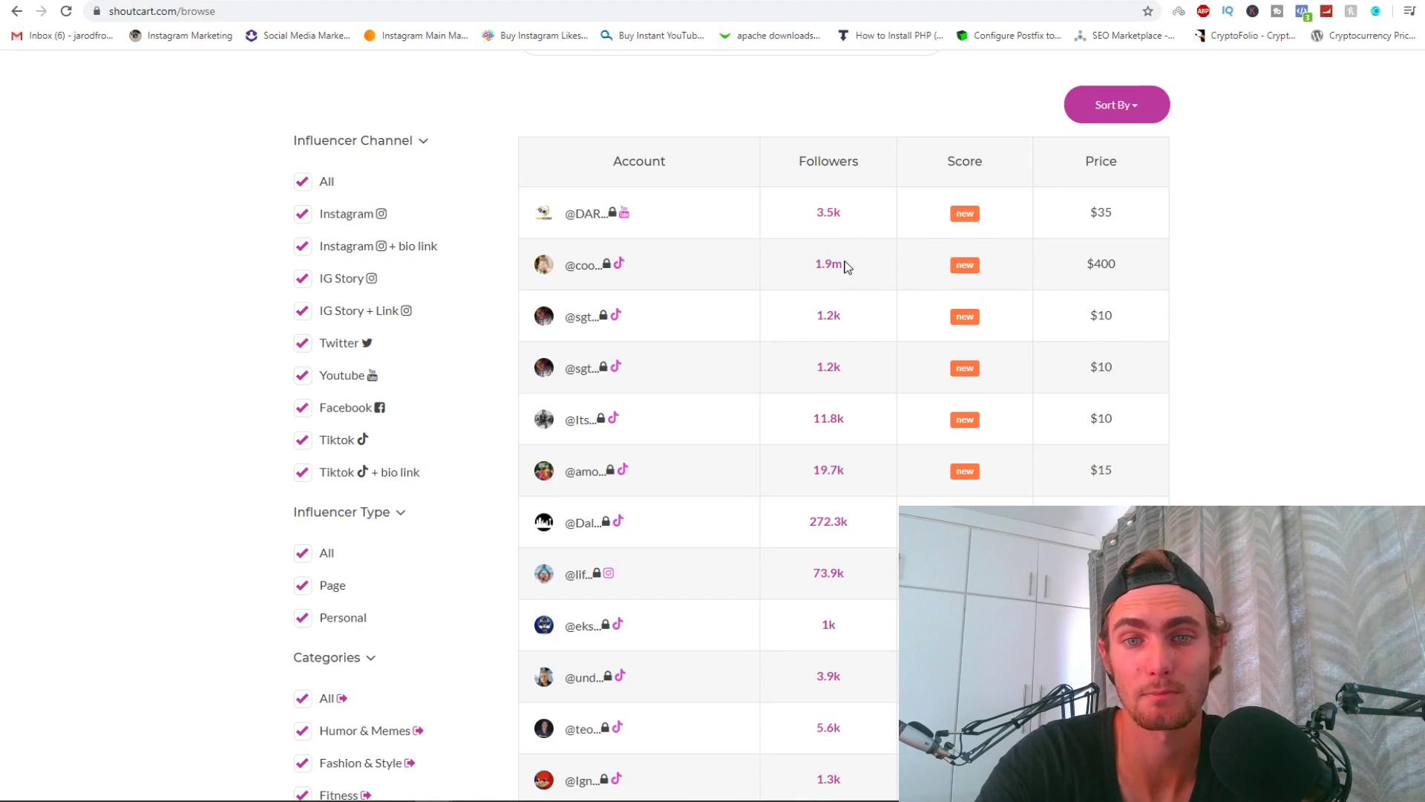
drag(821, 263, 810, 263)
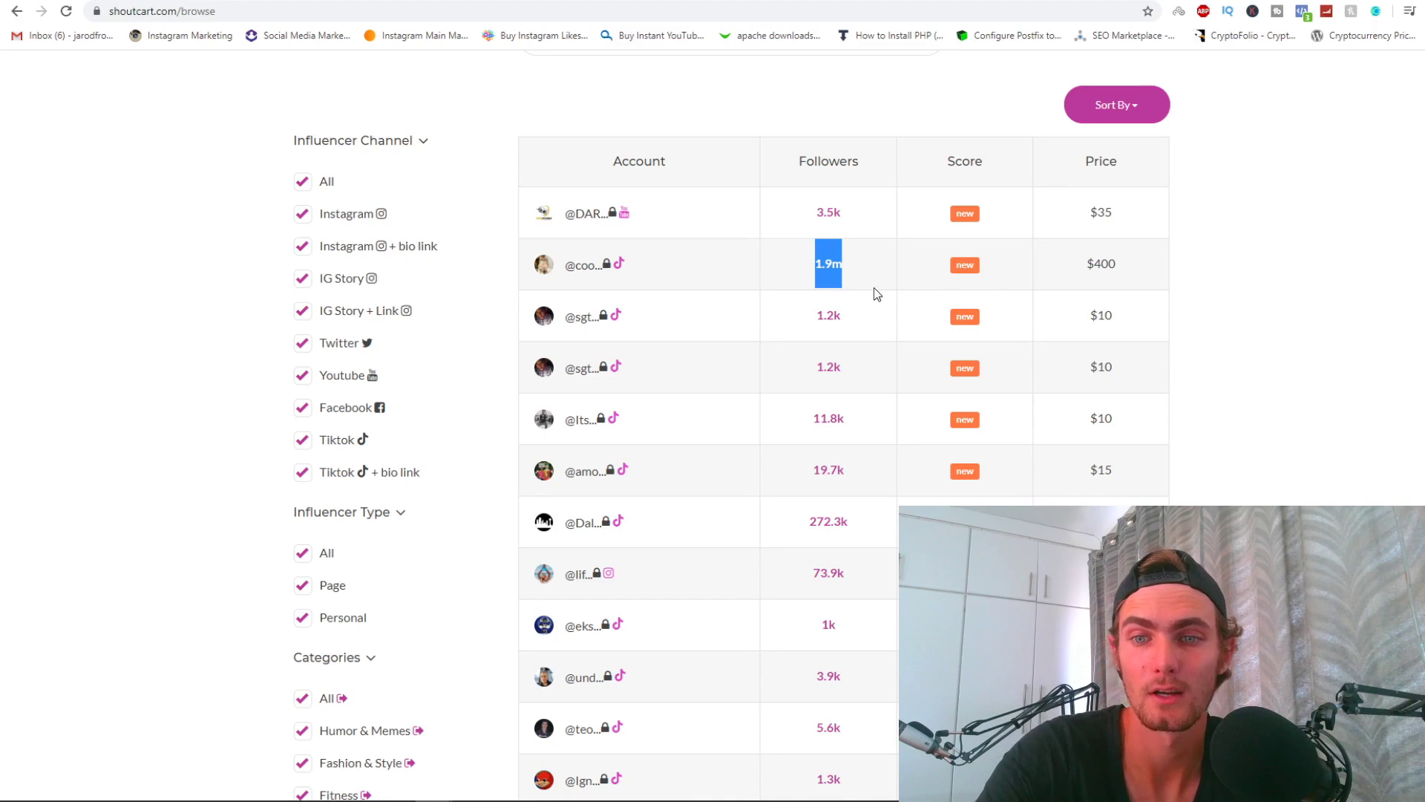
scroll(850, 371, down, 1)
double_click(829, 340)
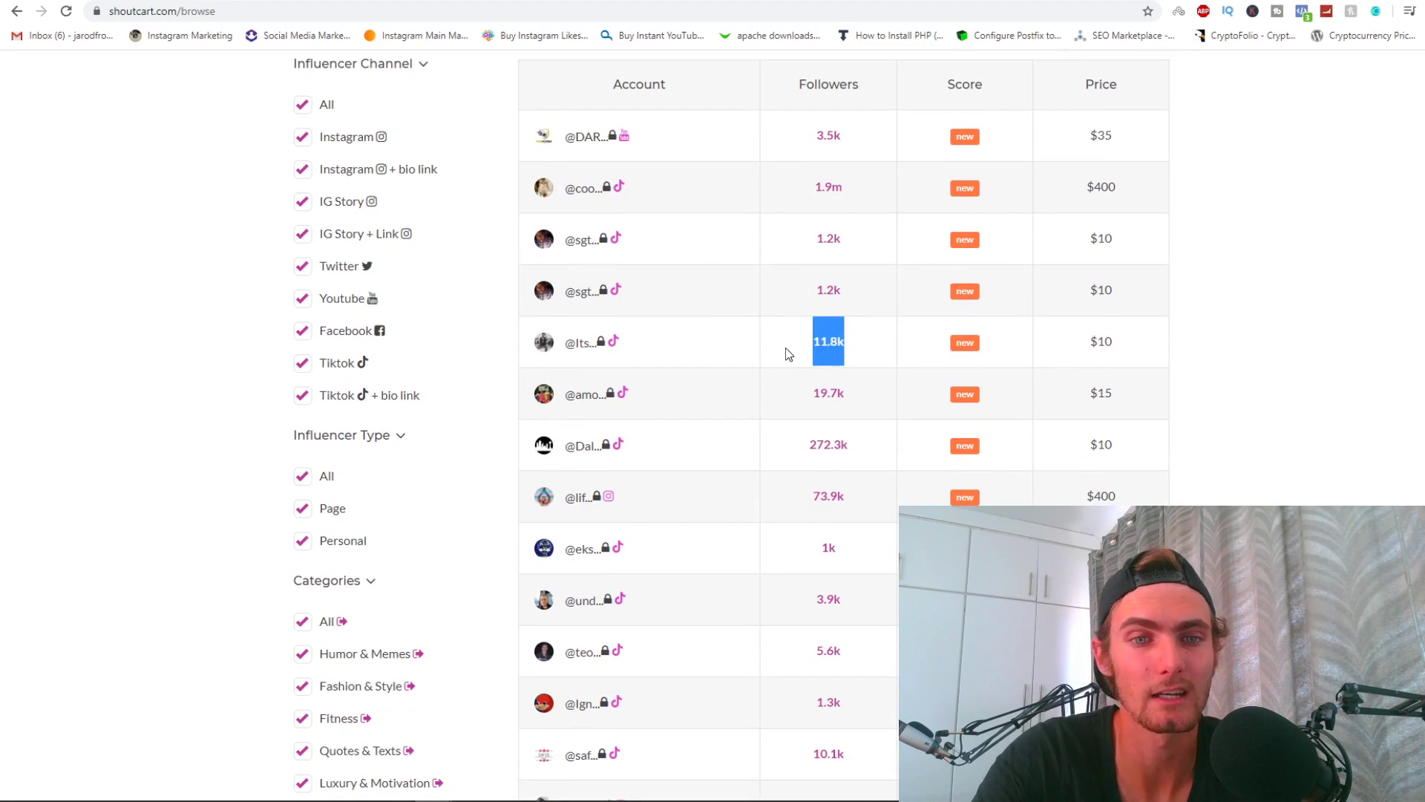
drag(1115, 343, 1059, 343)
drag(849, 444, 810, 444)
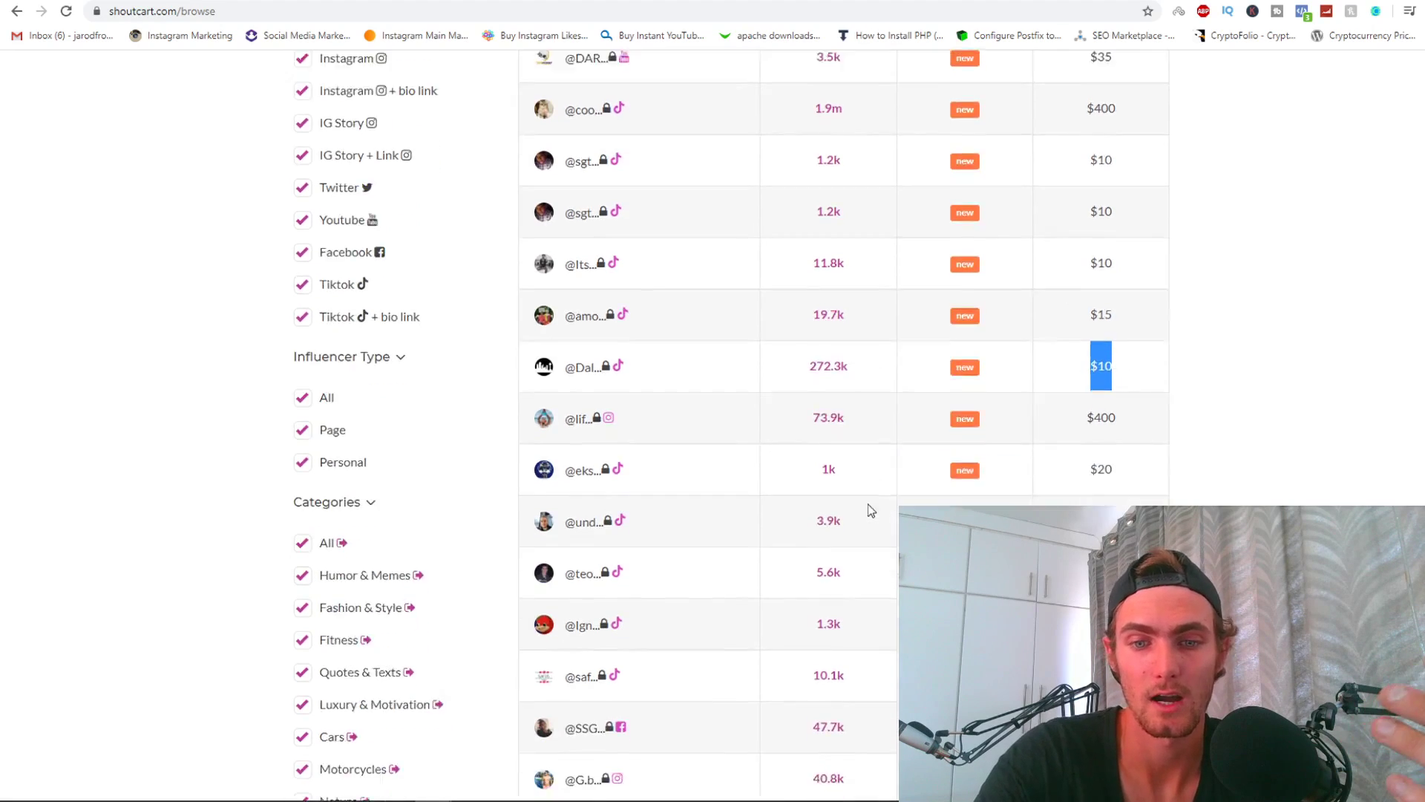
scroll(873, 508, down, 3)
drag(846, 498, 797, 508)
drag(1116, 498, 1089, 498)
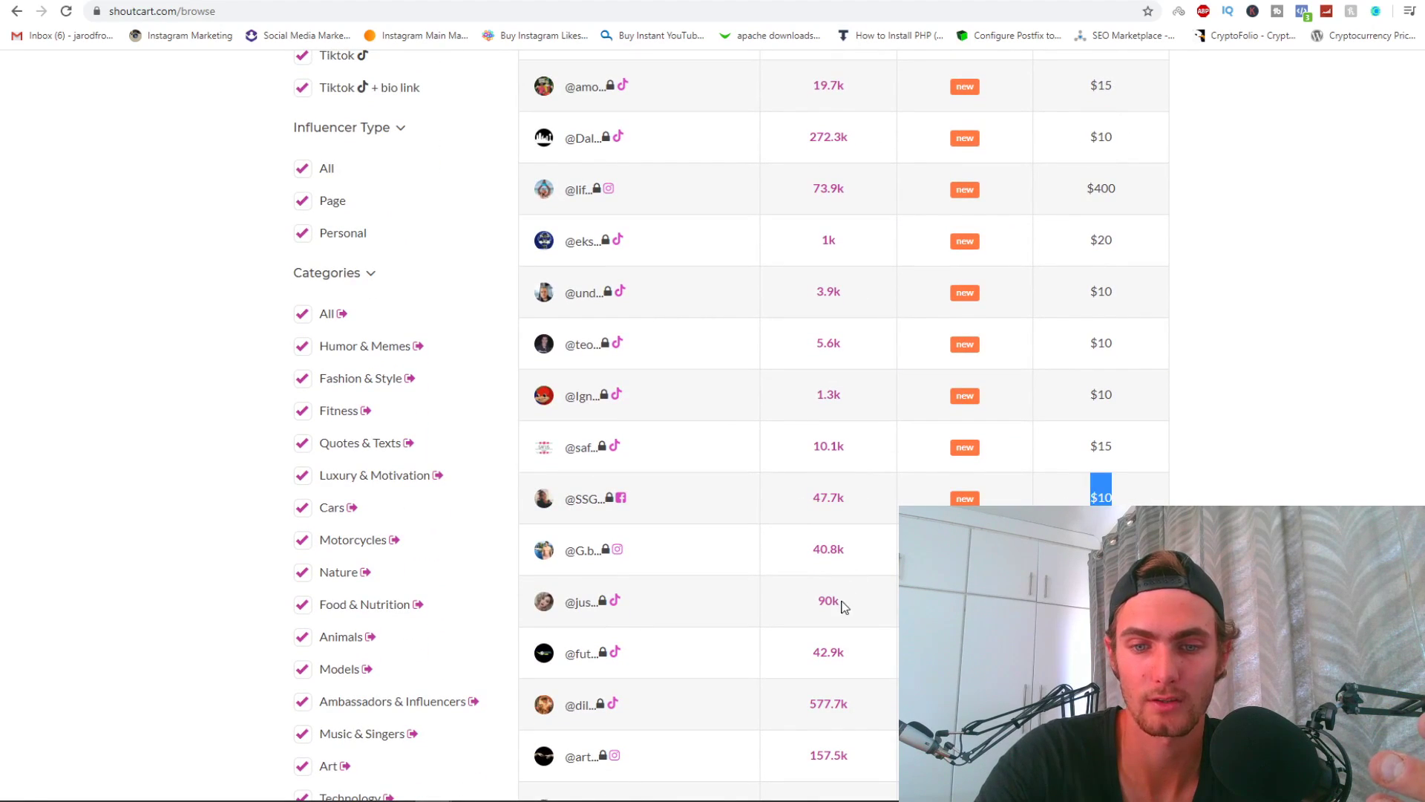
scroll(844, 647, down, 3)
scroll(1062, 498, up, 5)
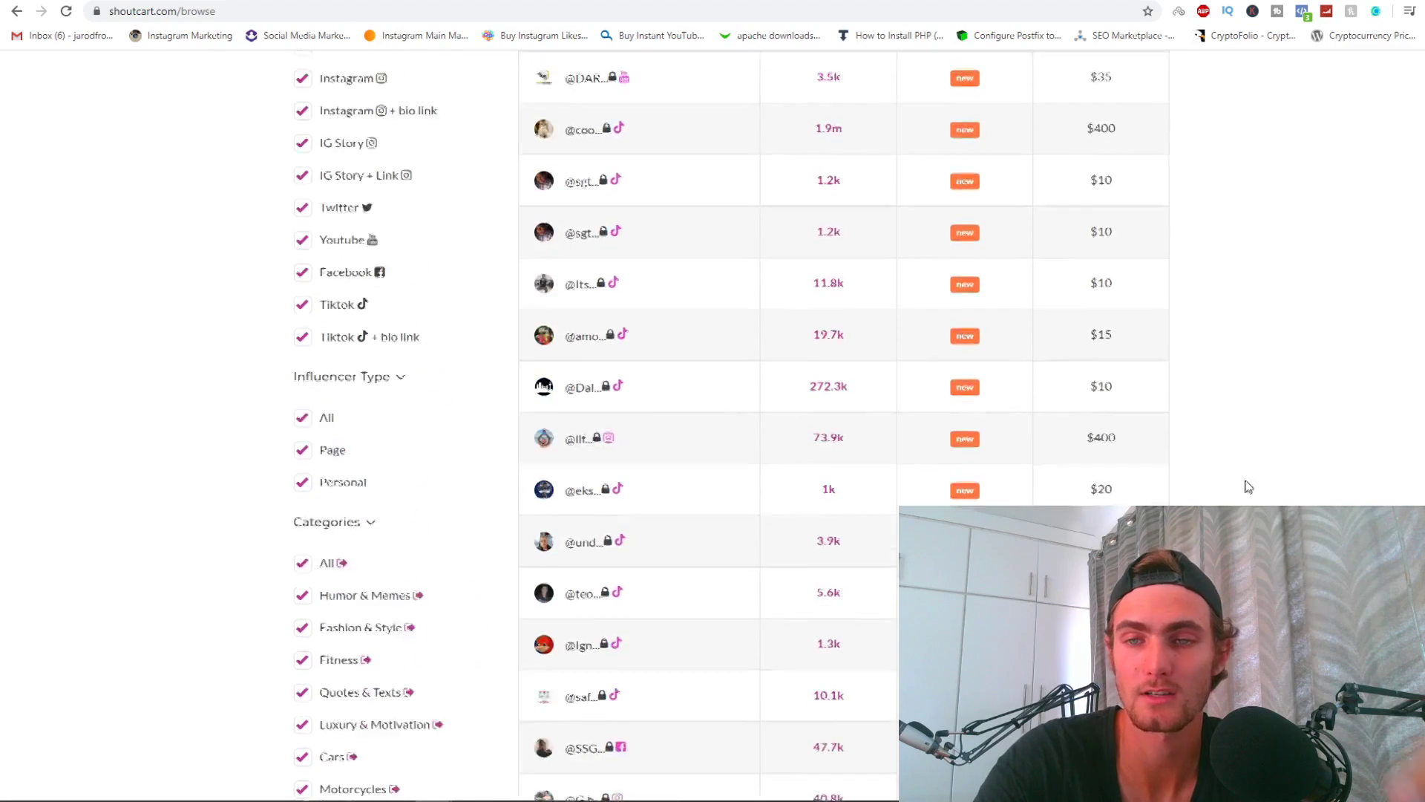
scroll(1212, 449, up, 5)
scroll(1009, 428, up, 3)
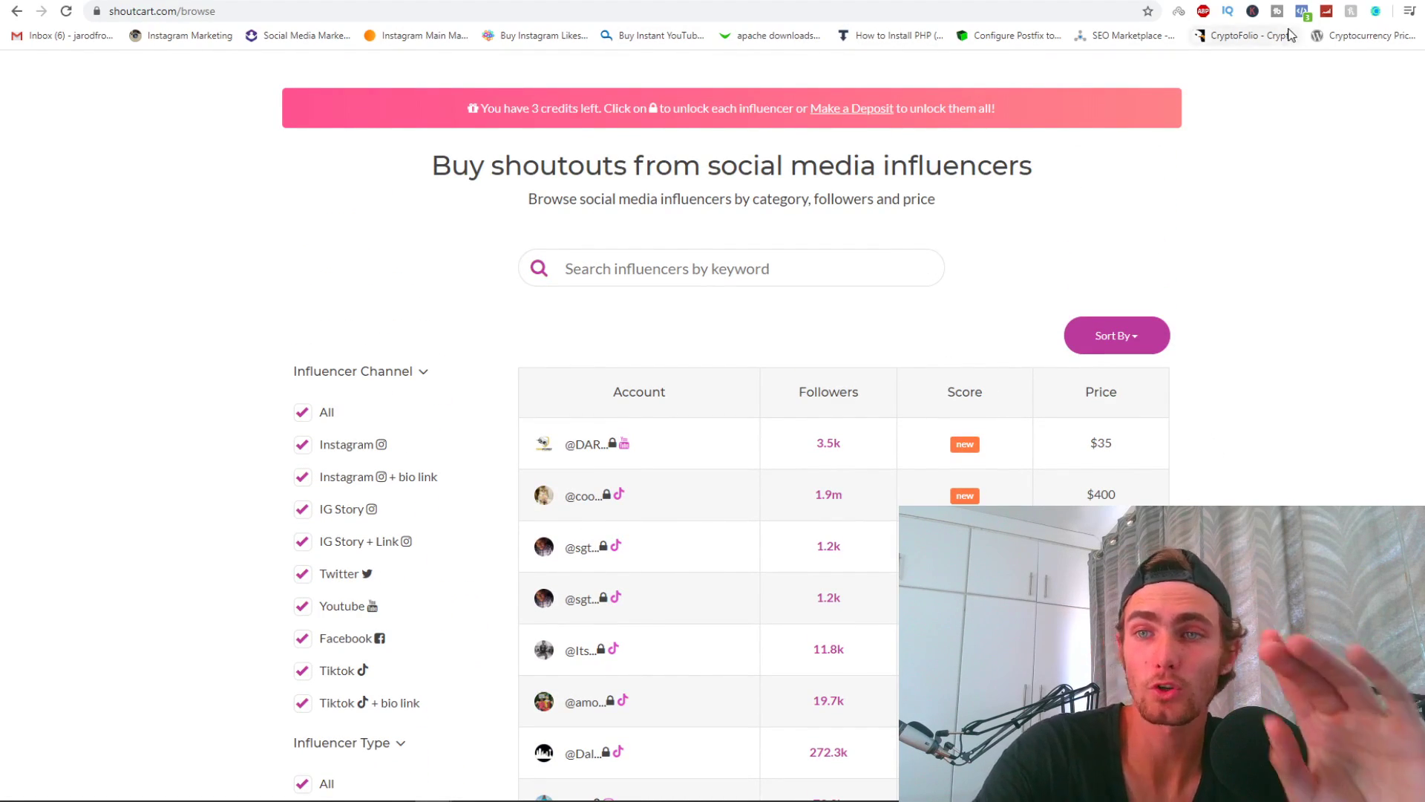
Go to wave.video in a new tab, start a video from scratch, and sign up with Google.
key(ctrl+t)
text(wave.video)
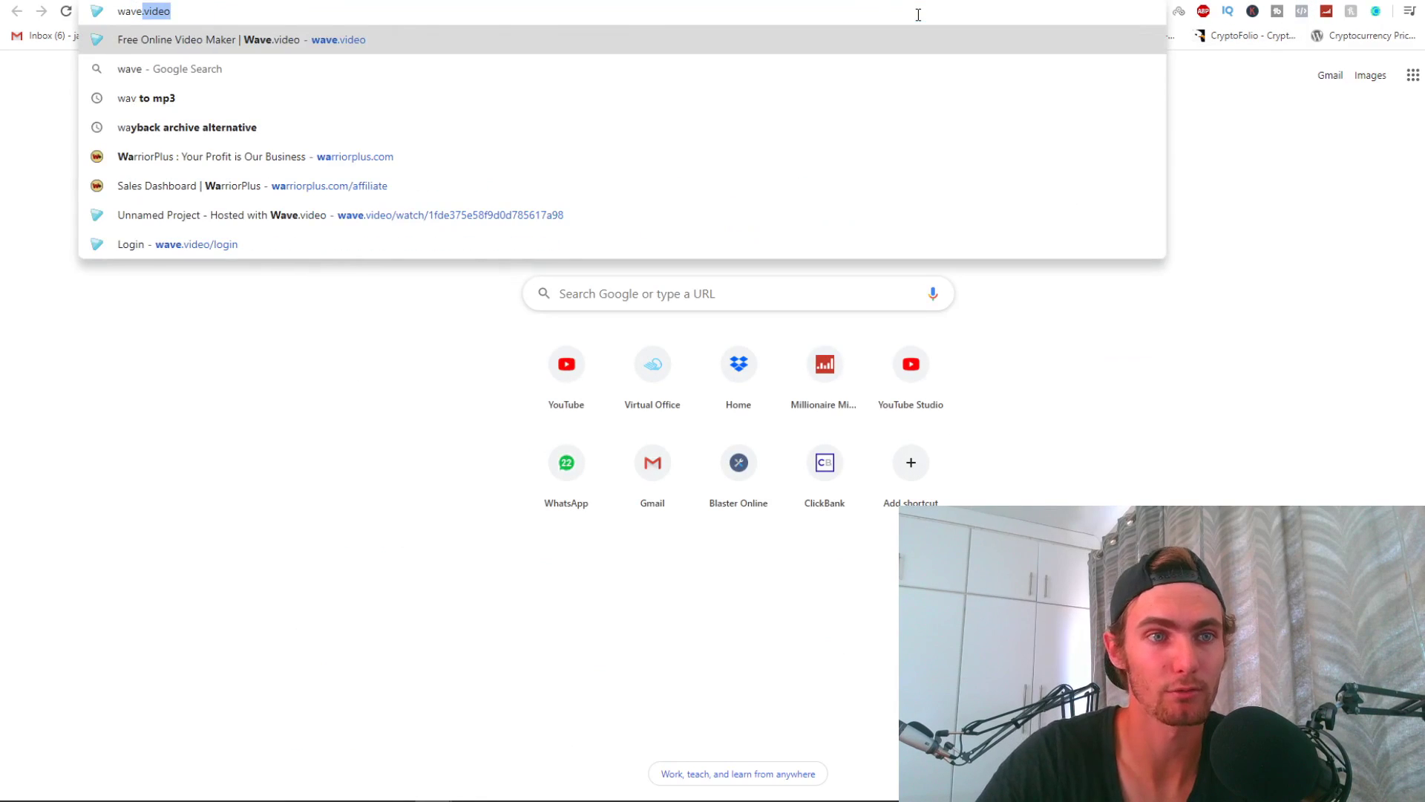
key(Return)
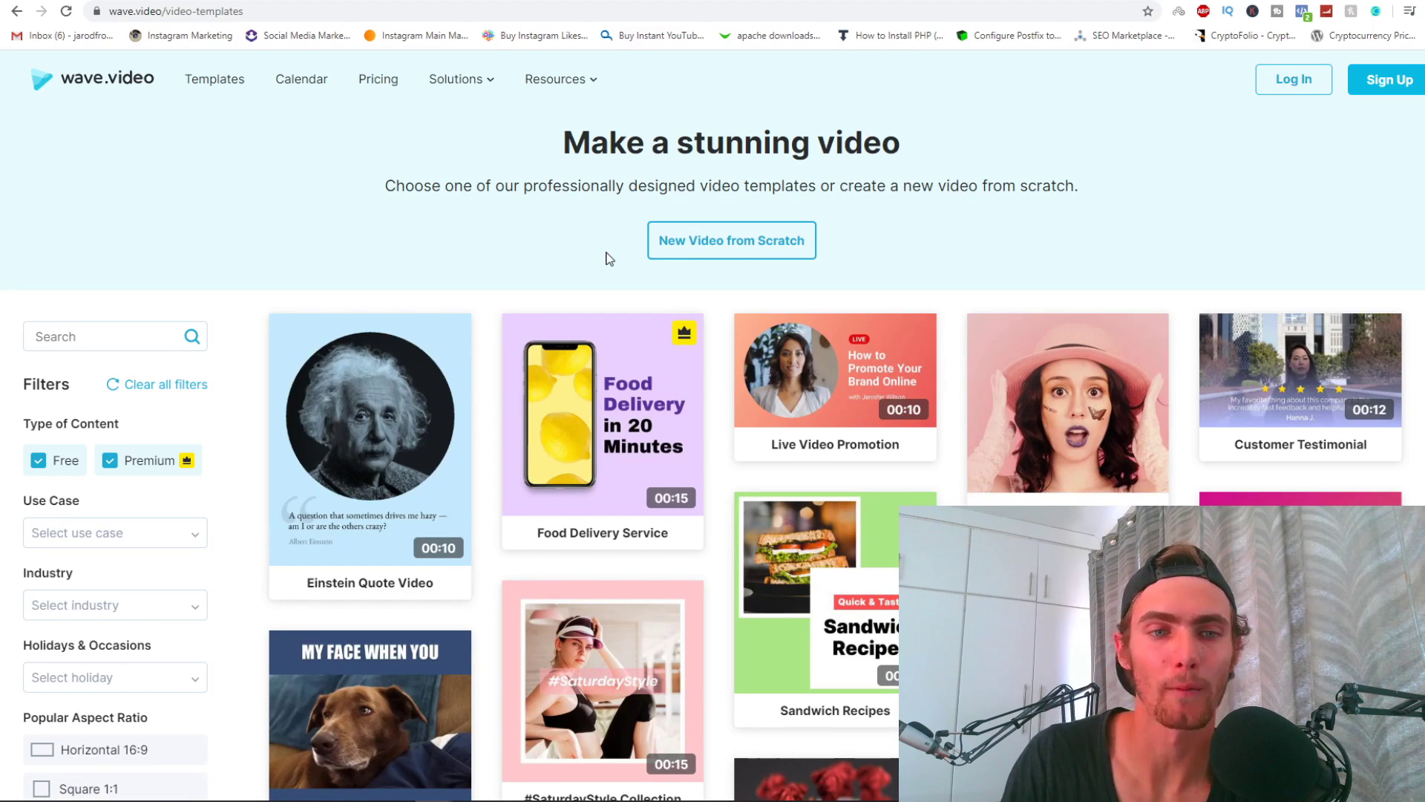
click(730, 241)
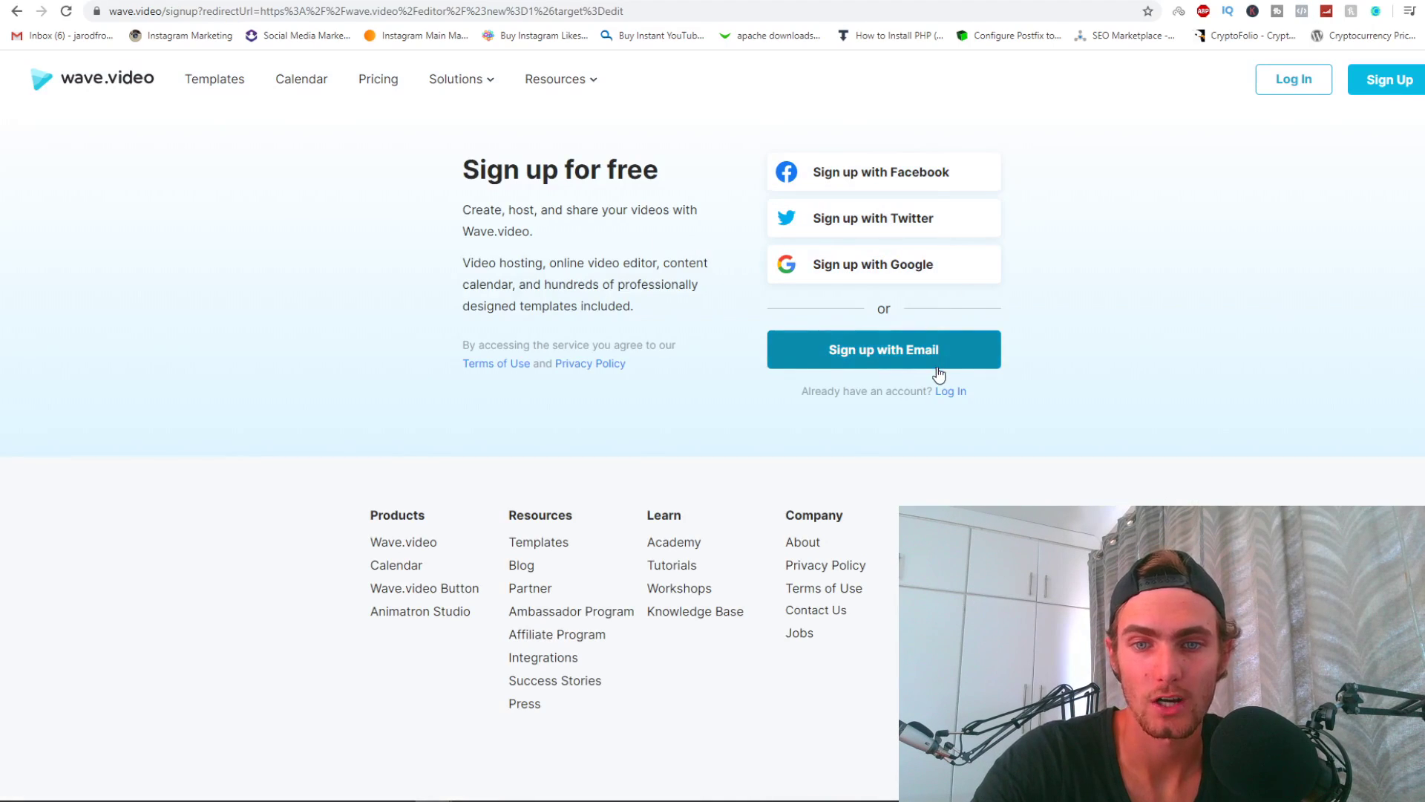
click(870, 264)
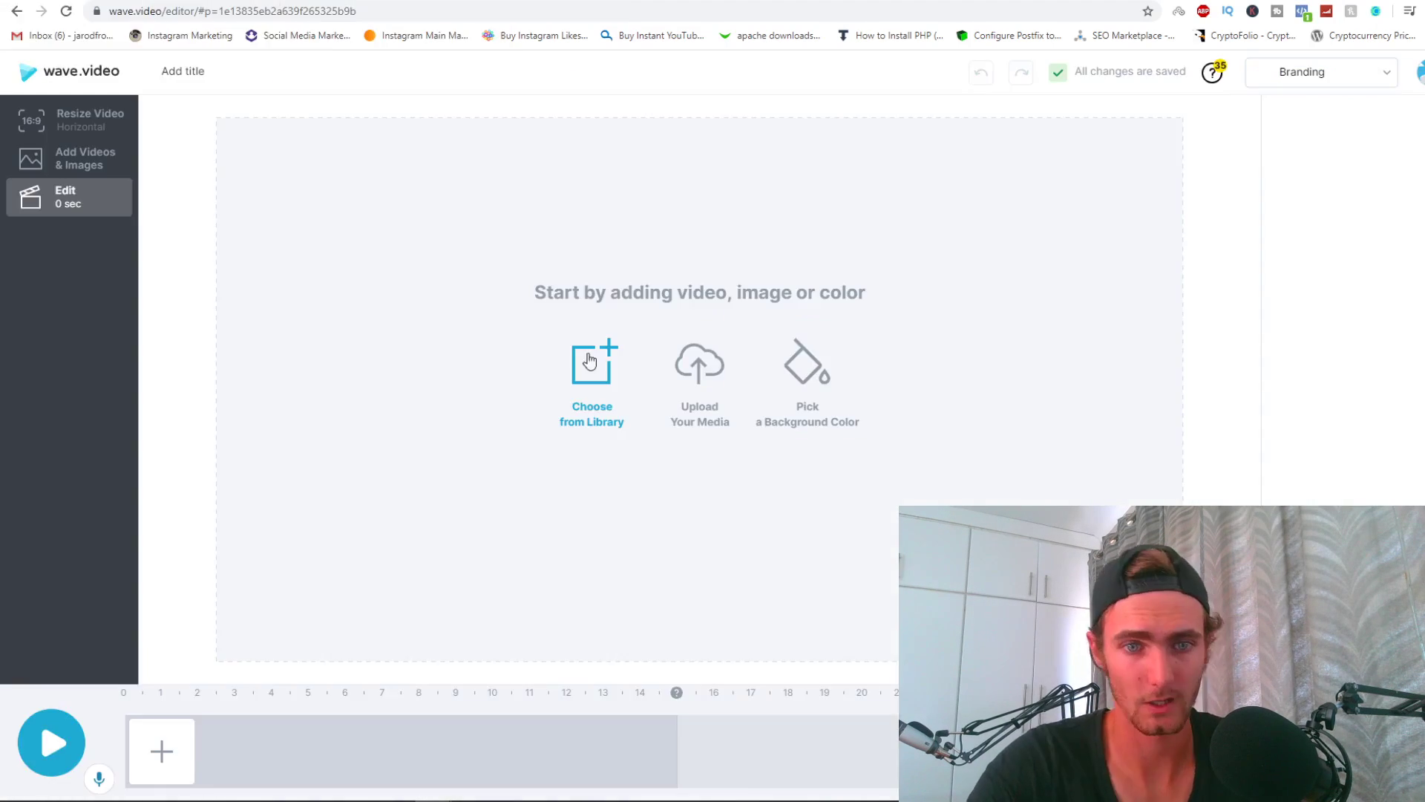
Add the Technology stock clip of a hand with social icons, resized to Instagram 9:16 Story.
click(598, 367)
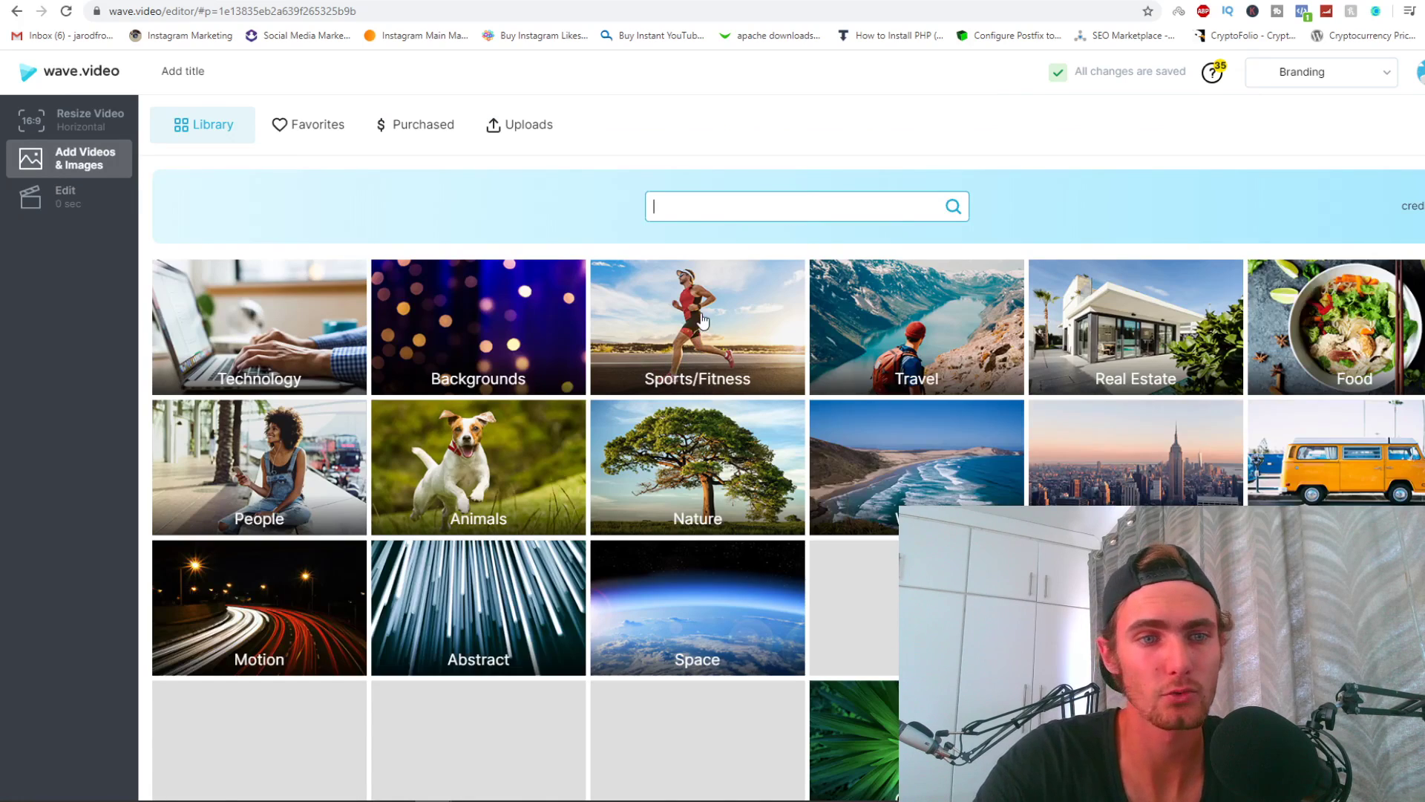
click(271, 364)
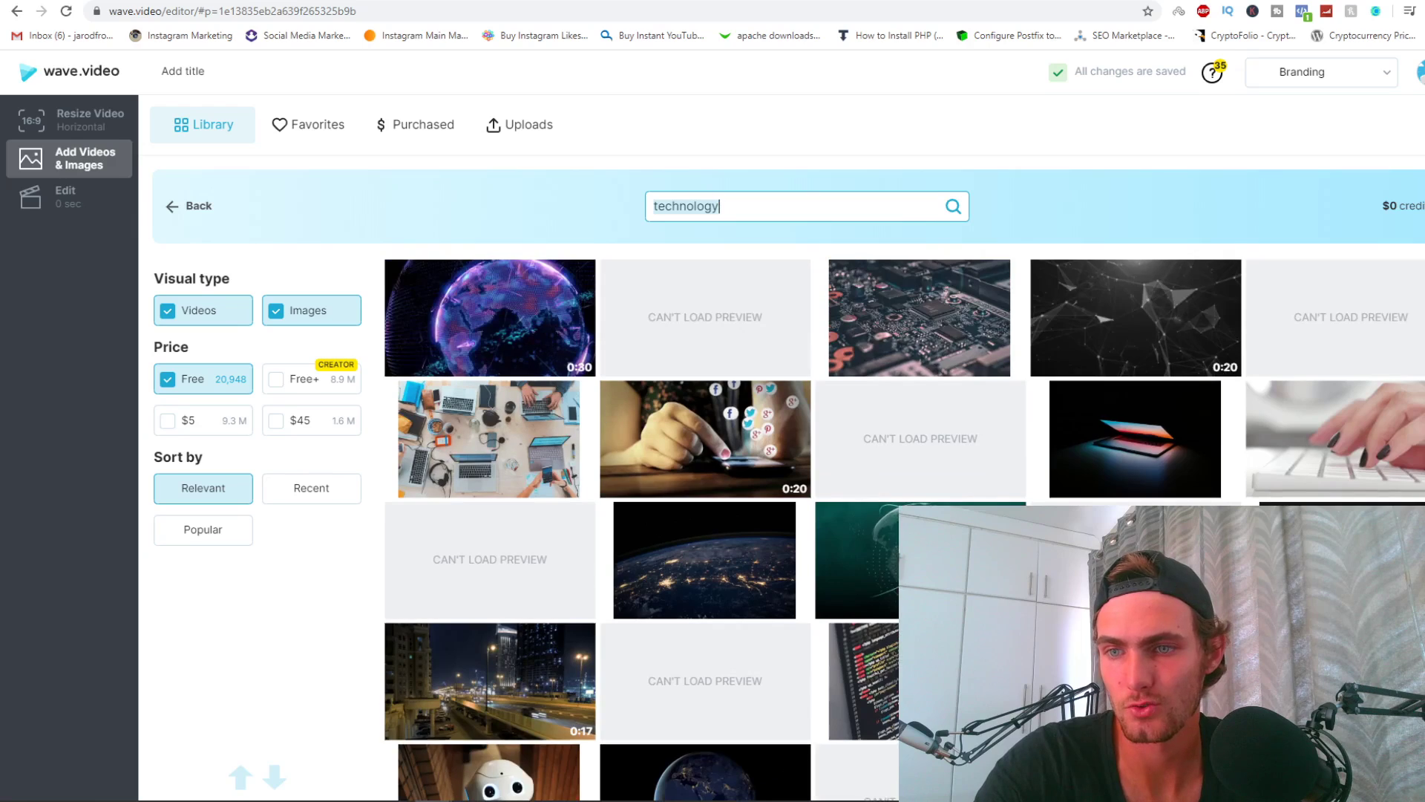
click(714, 447)
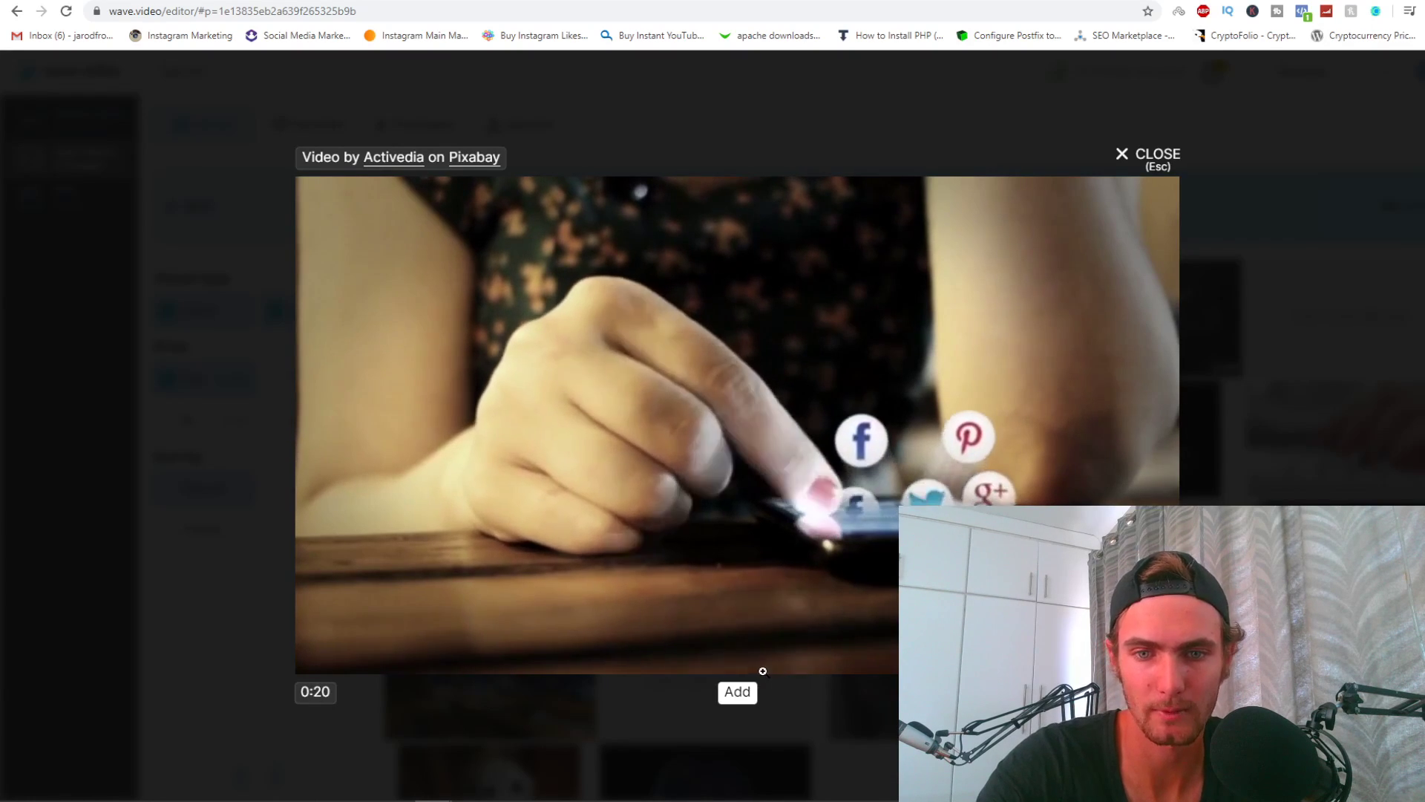
click(738, 691)
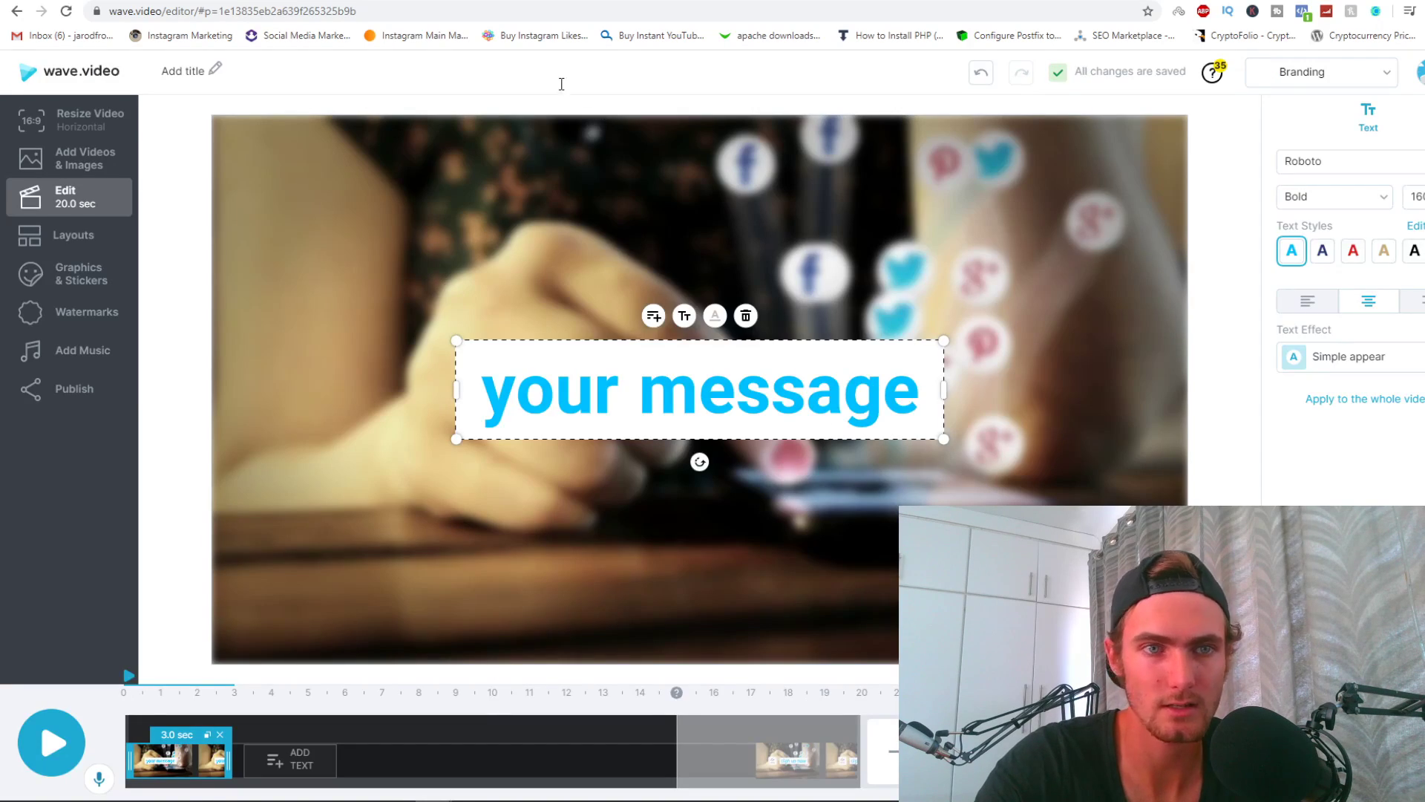
click(73, 118)
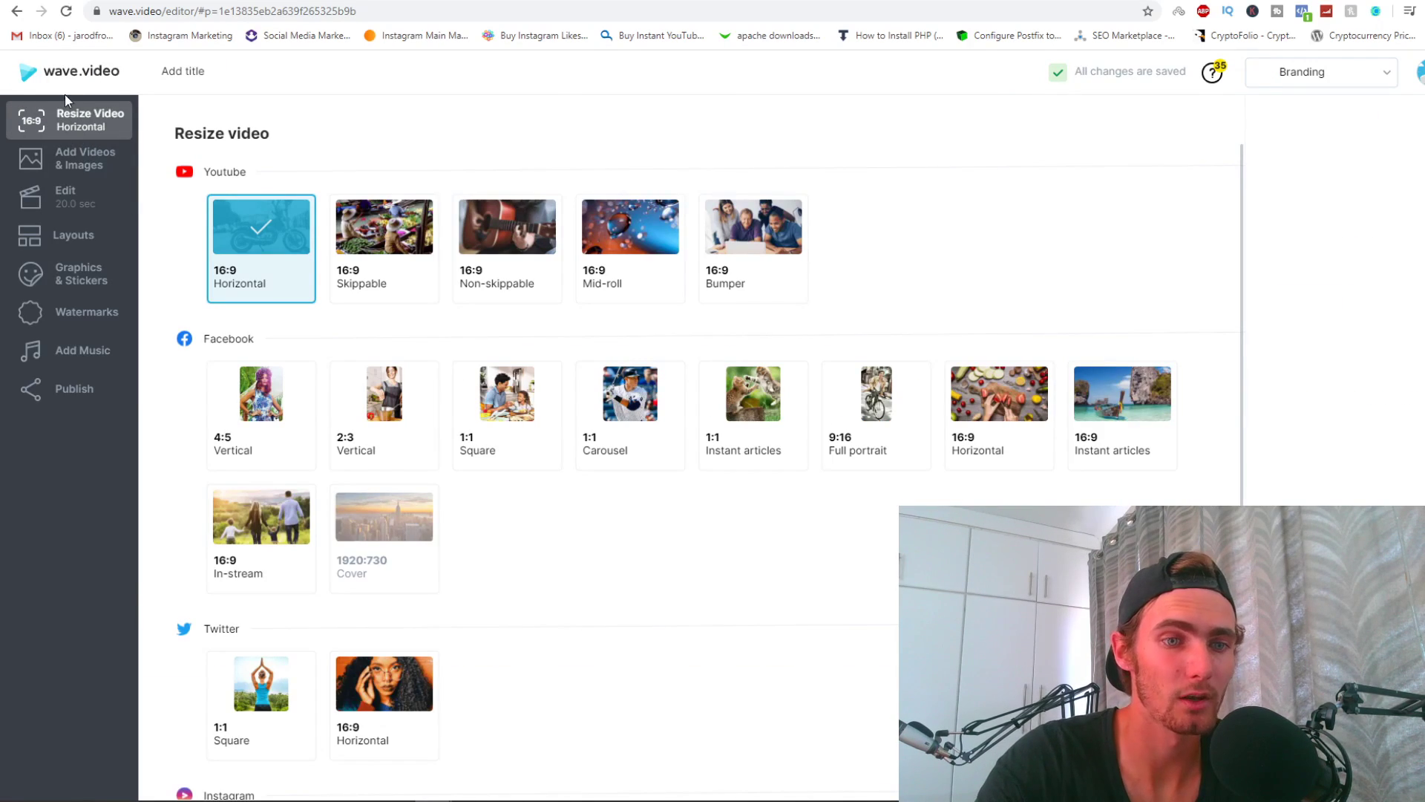
scroll(346, 390, down, 5)
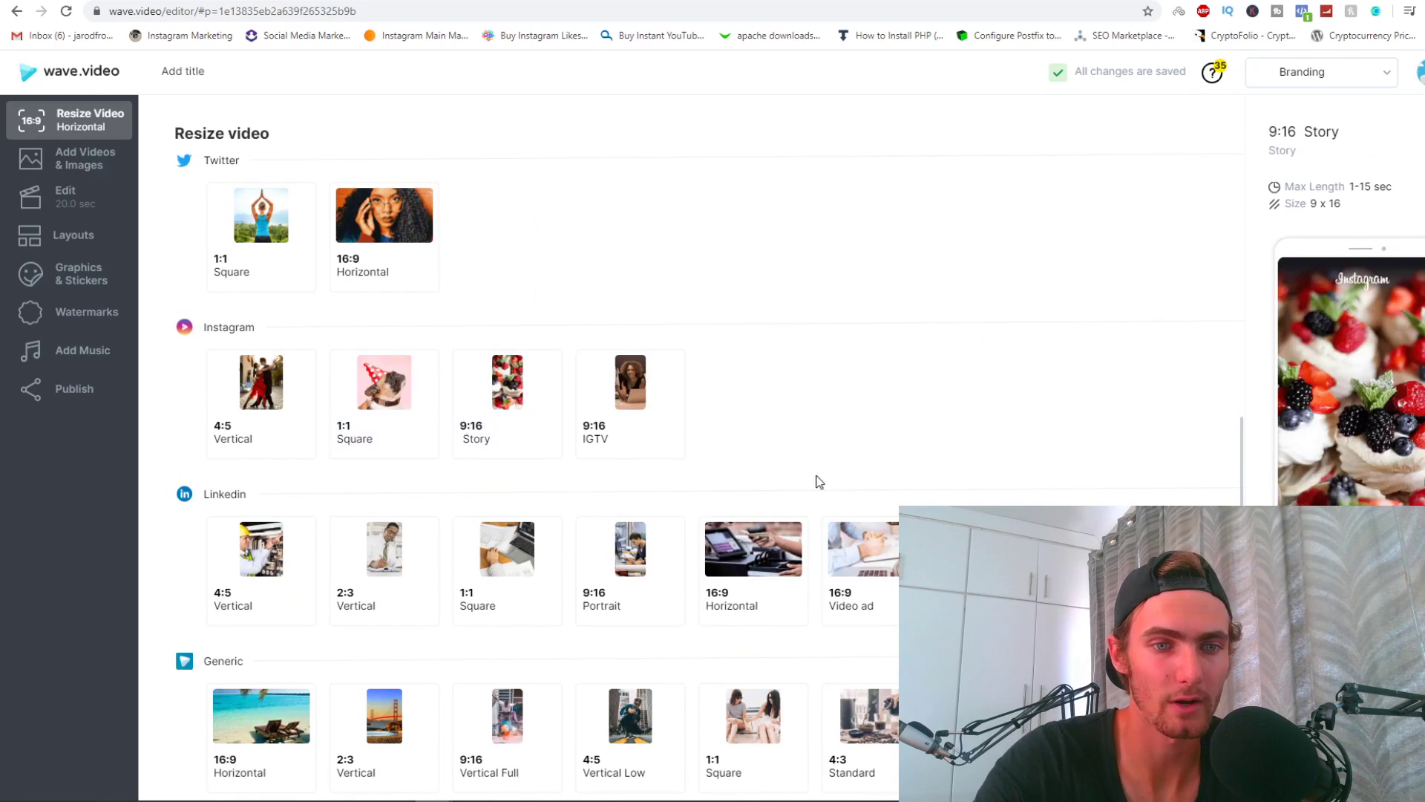
click(507, 399)
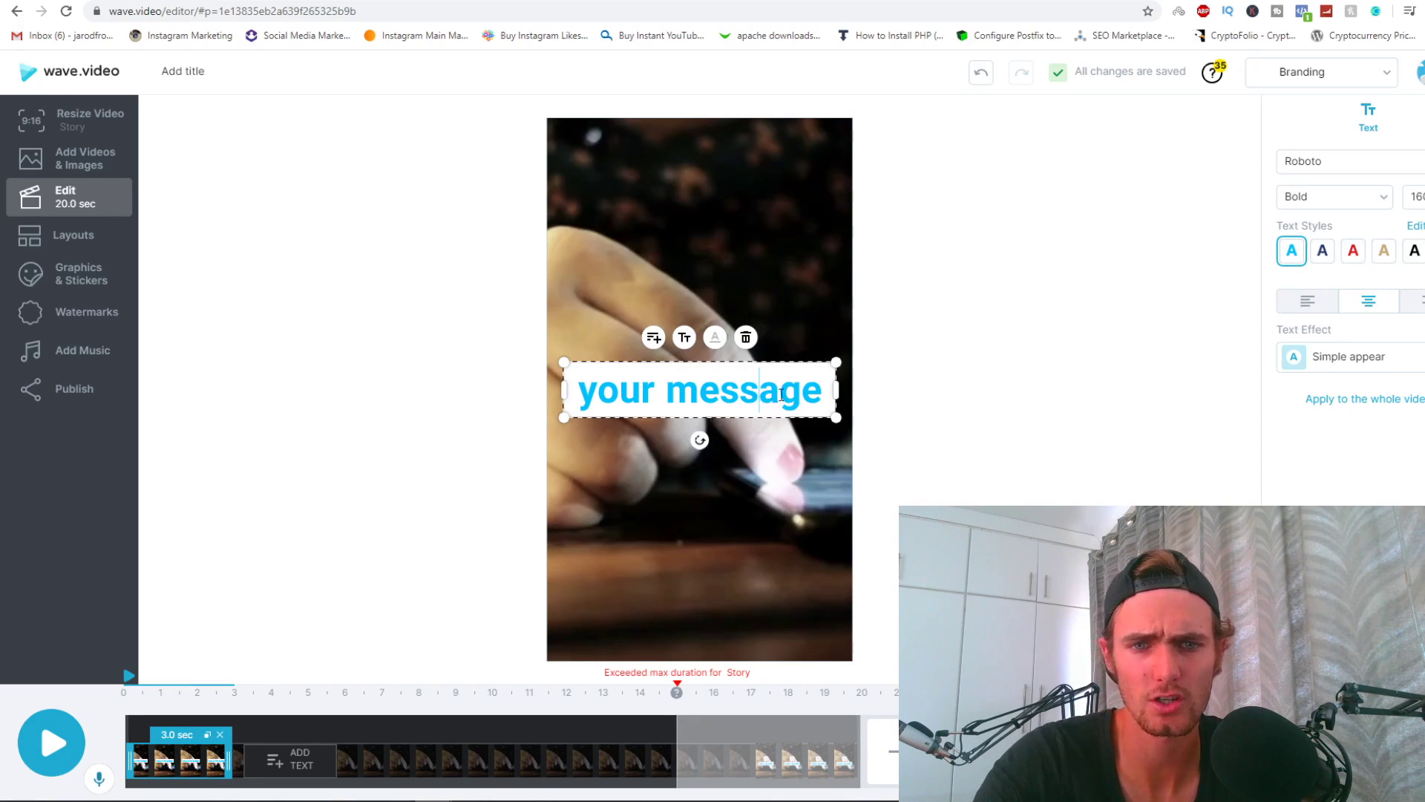
Title the story '$100 PayPal Giveaway Competition' and add a lower 'Swipe up to enter…' caption.
drag(826, 389, 593, 381)
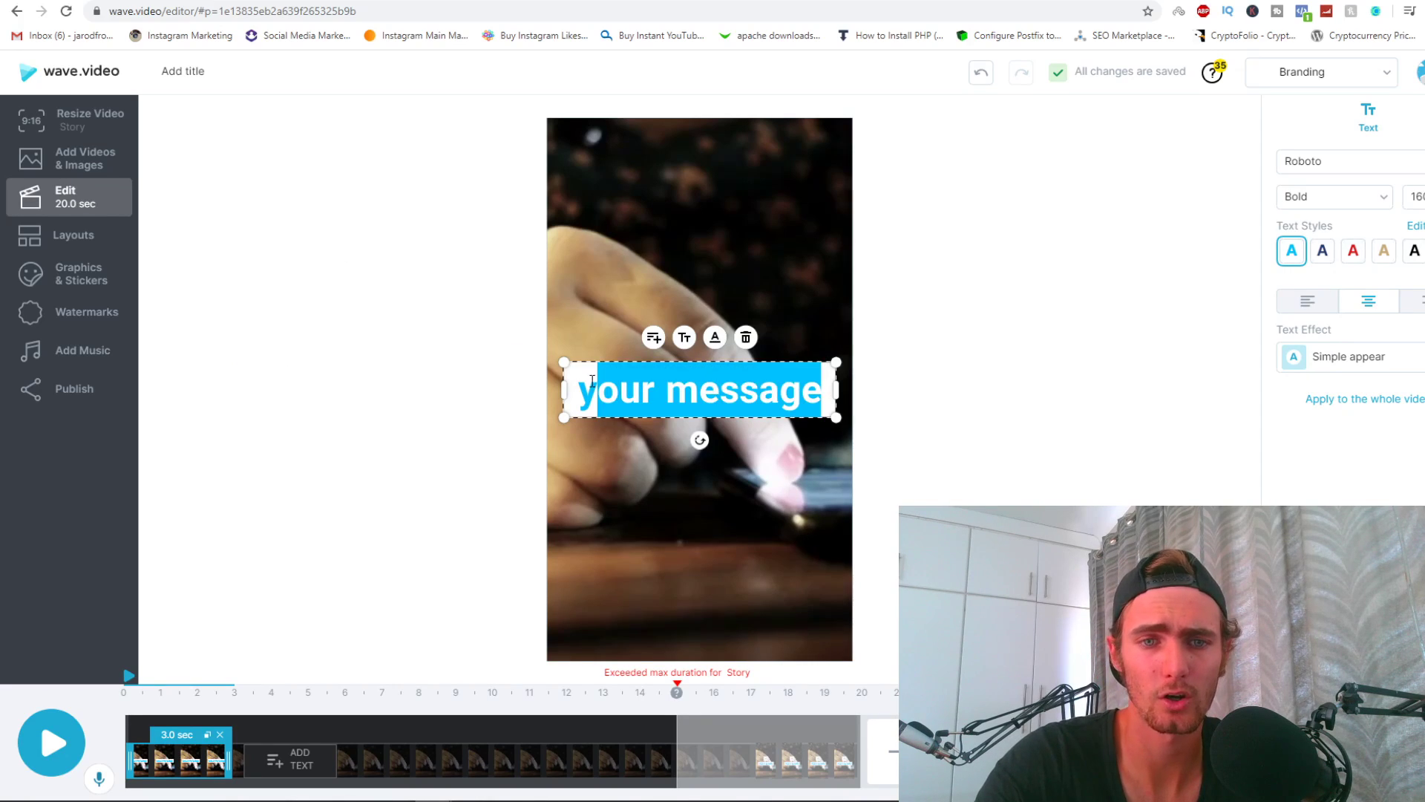
text($10)
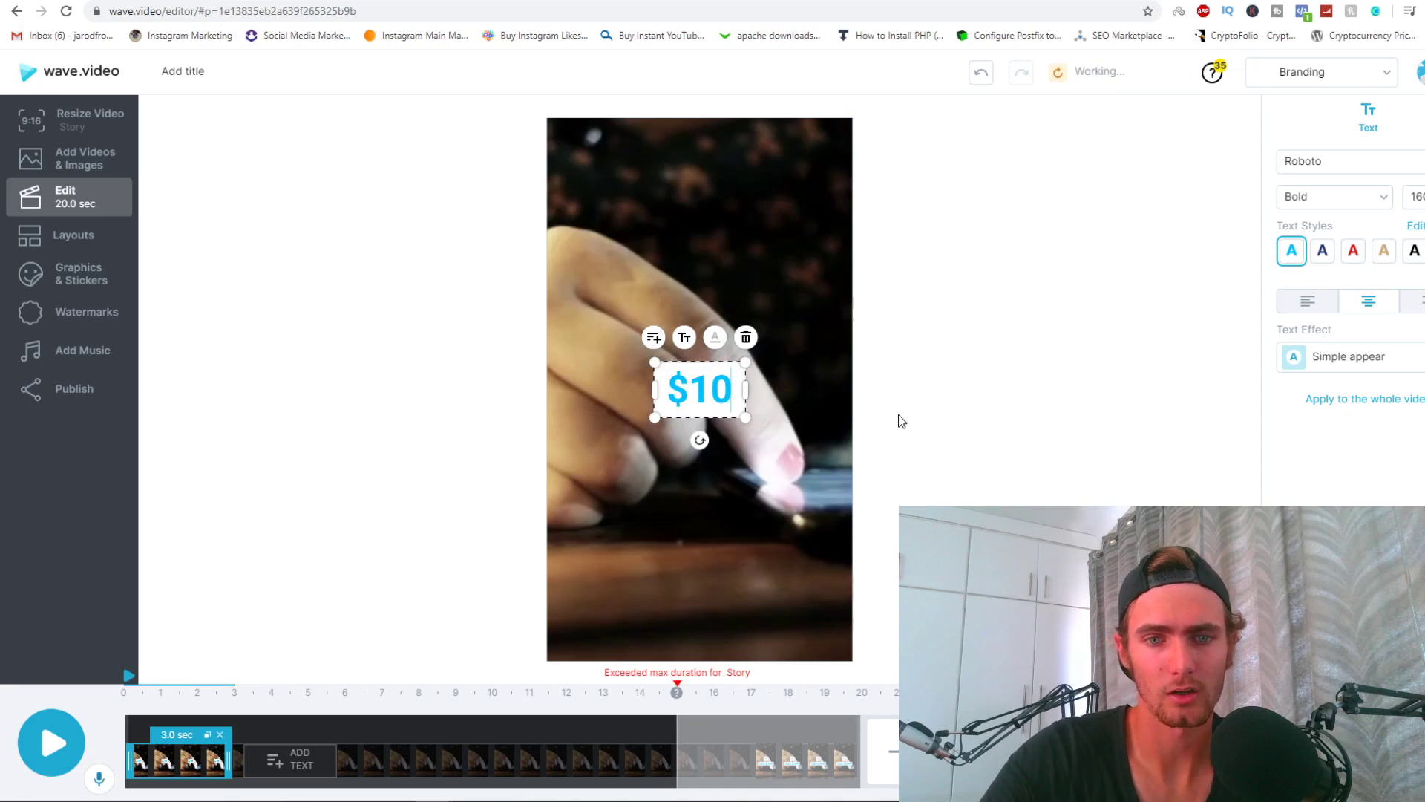
text(0 PayPa)
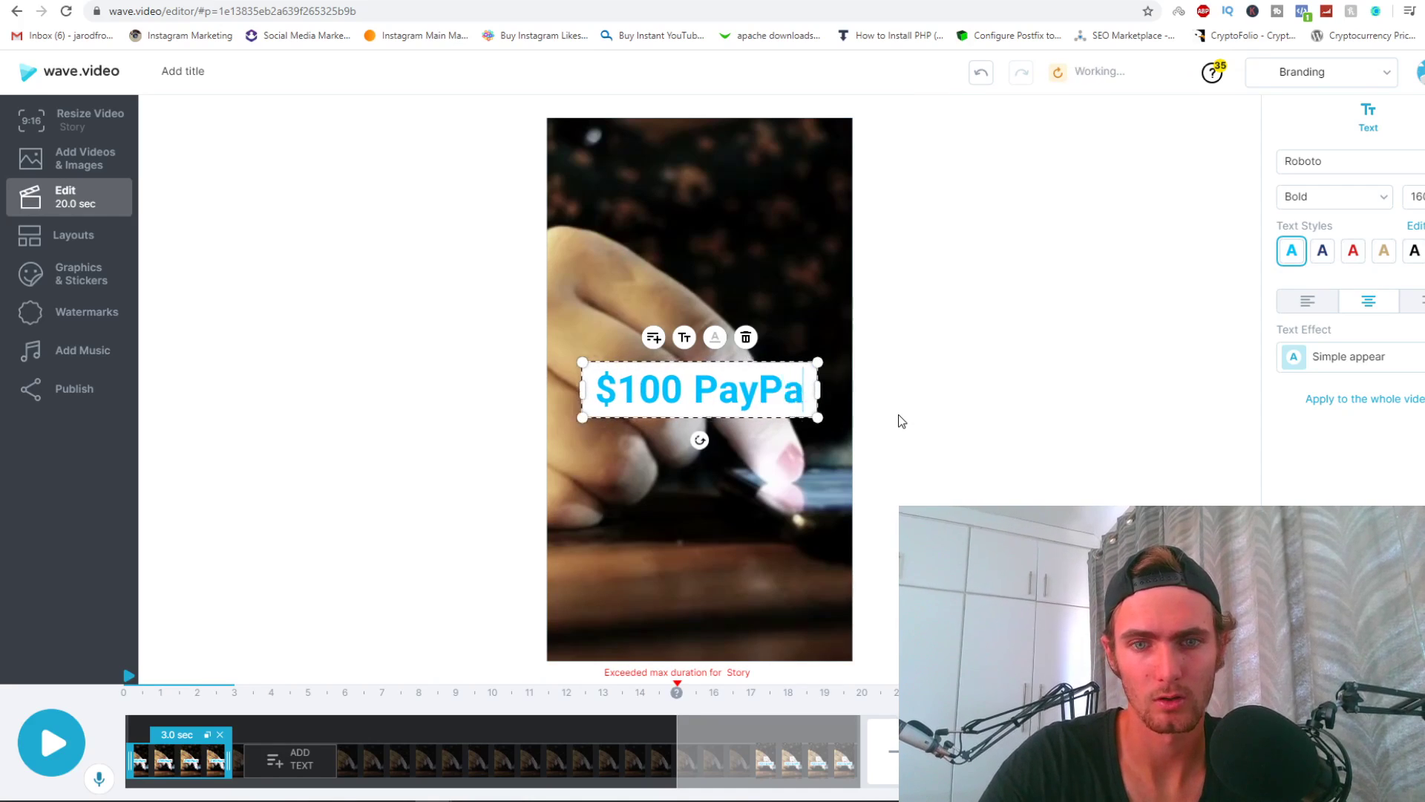
text(l Giveaway)
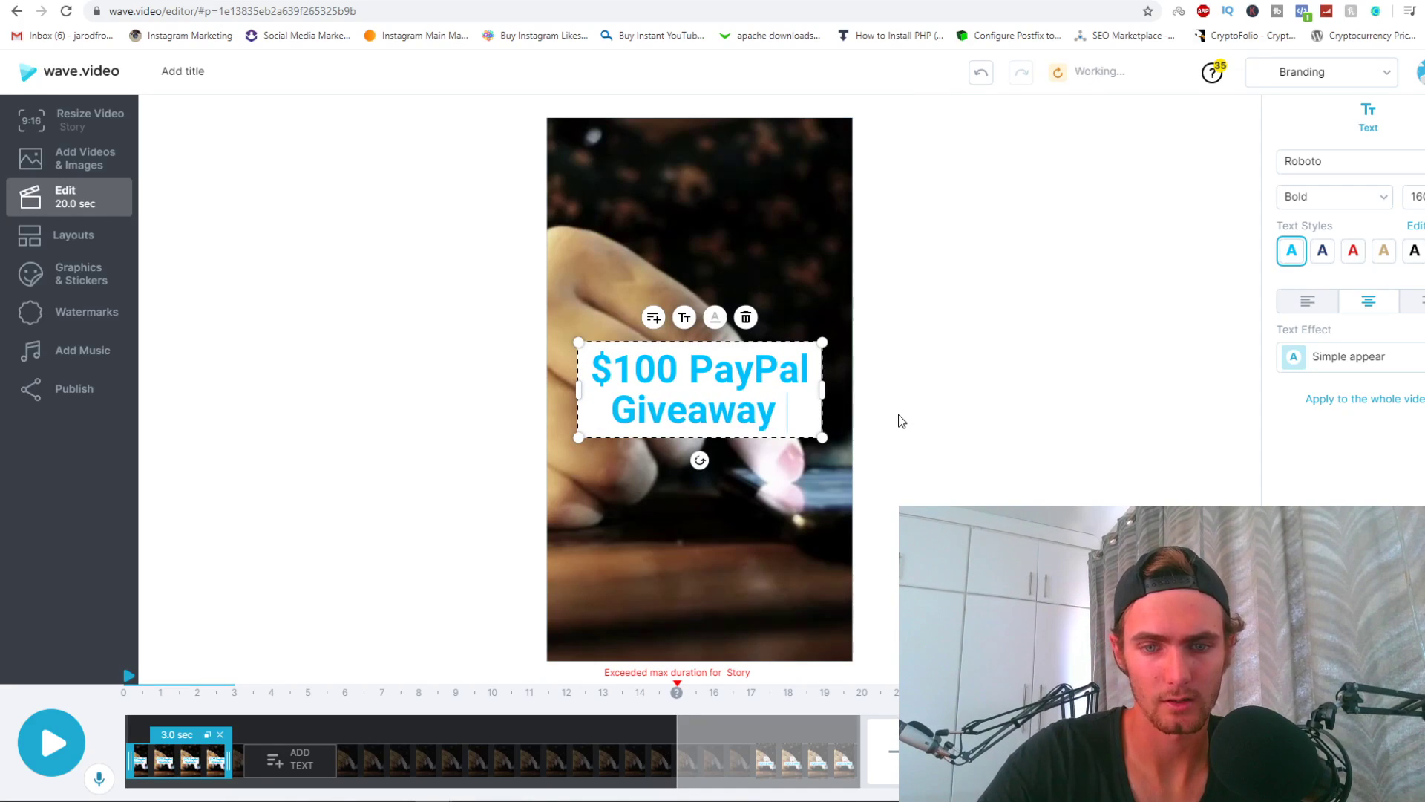
text( Competition)
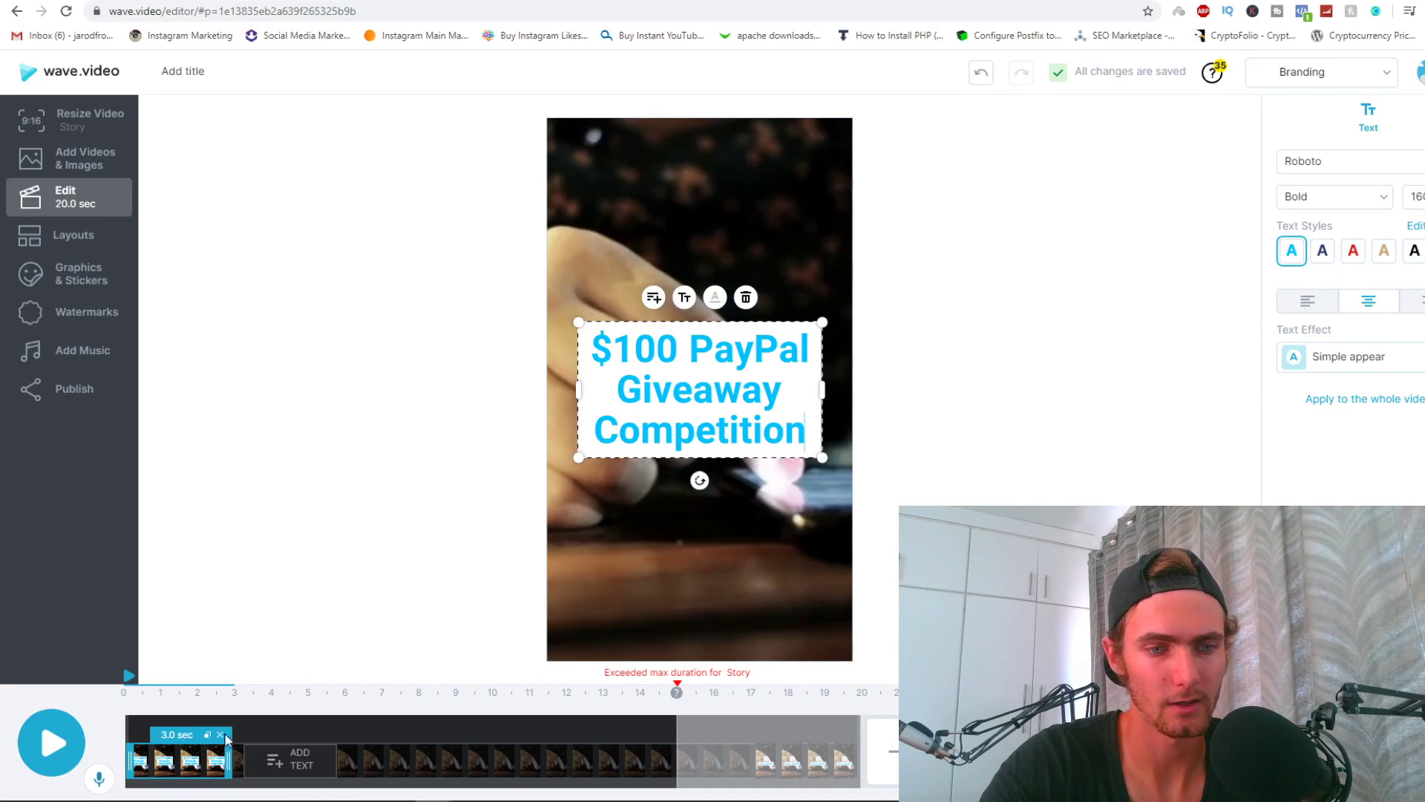
click(291, 760)
key(ctrl+a)
text(Swipe up)
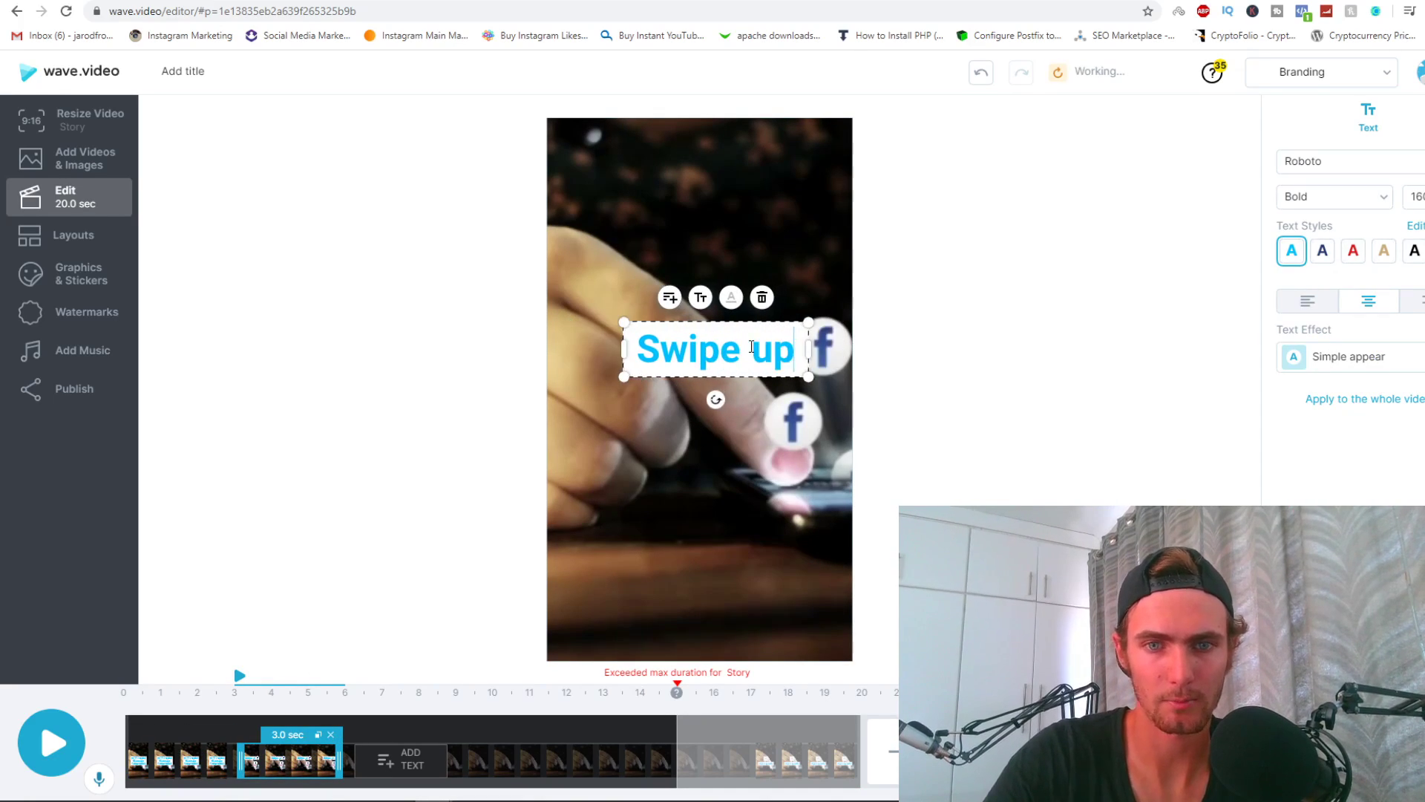
text( to enter to)
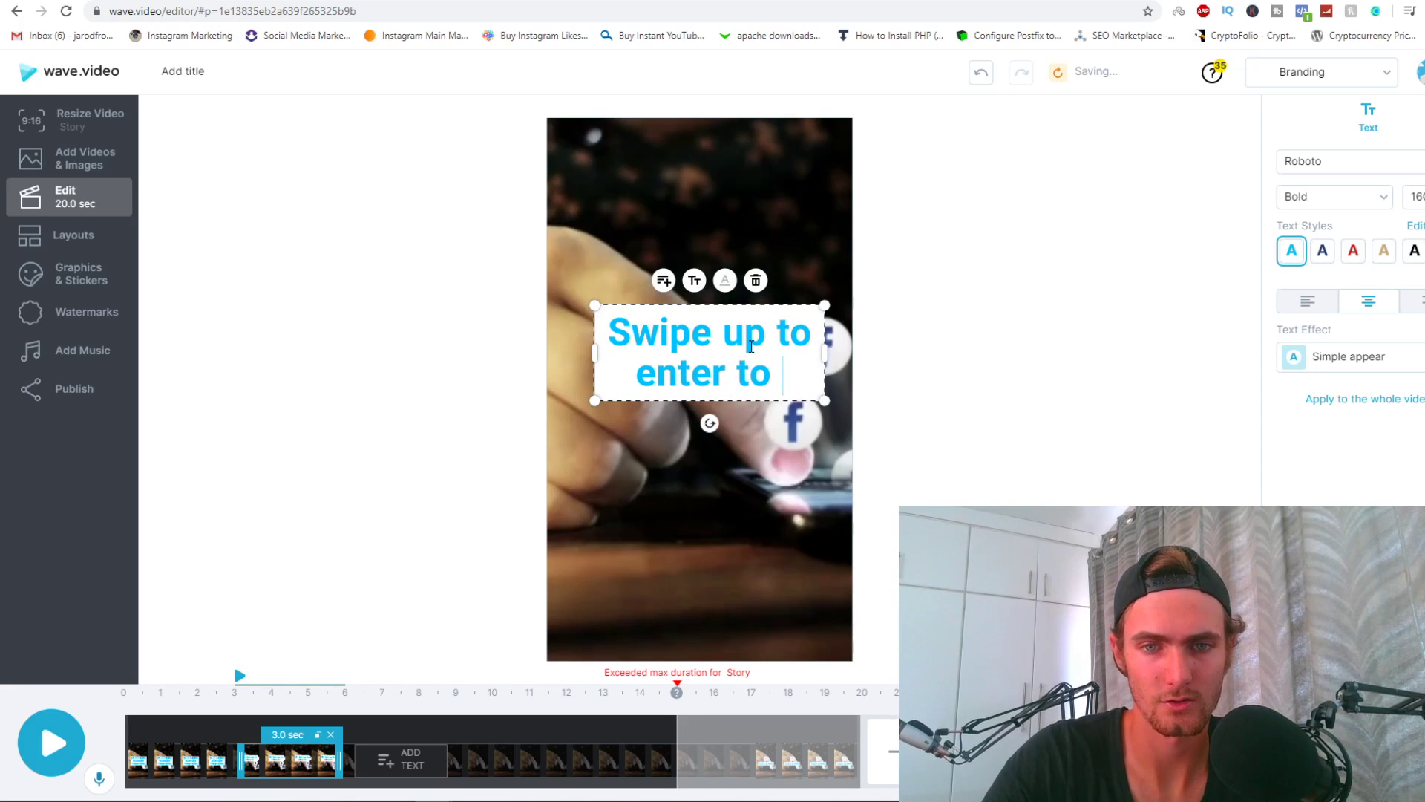
text( stanjd)
key(BackSpace)
key(BackSpace)
text(da)
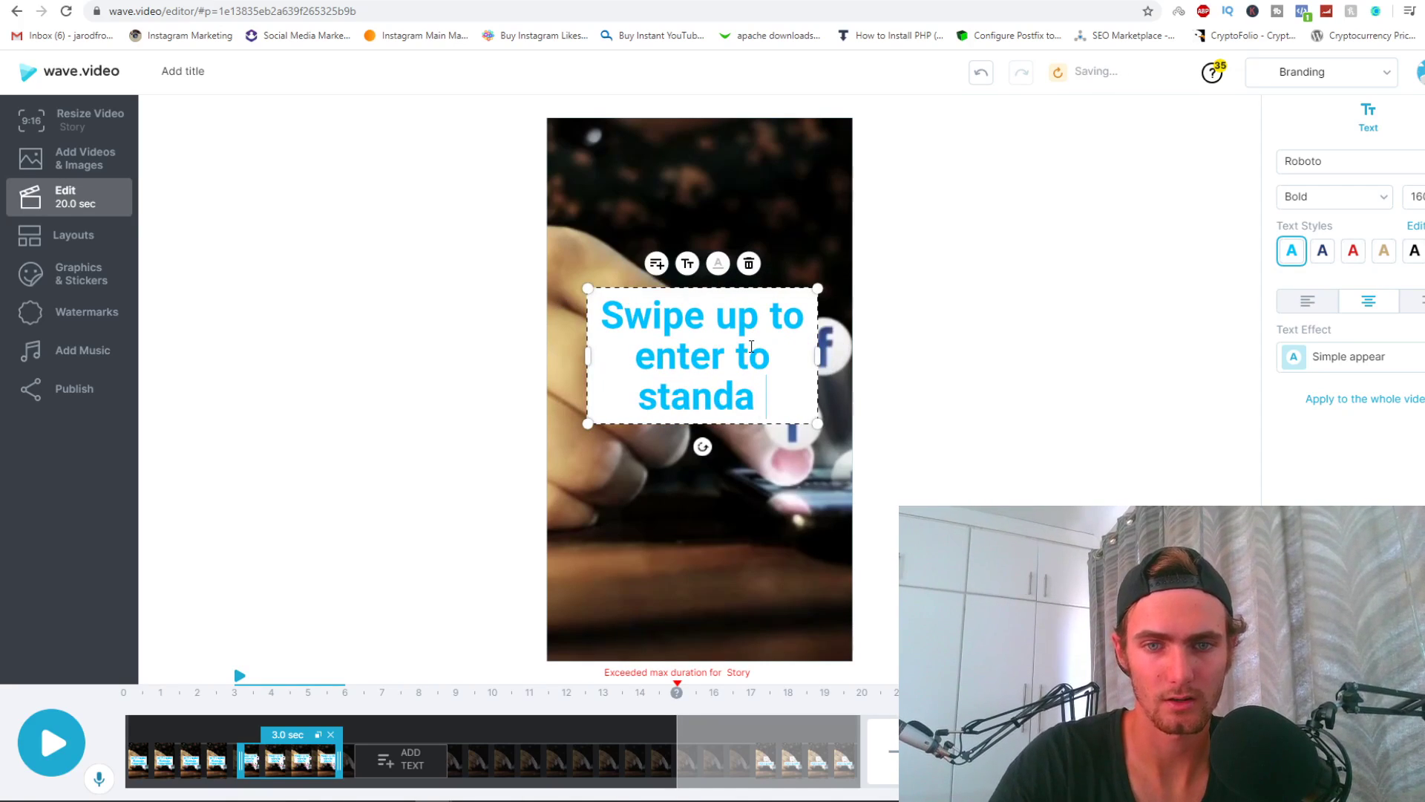
key(BackSpace)
text(a chance to w)
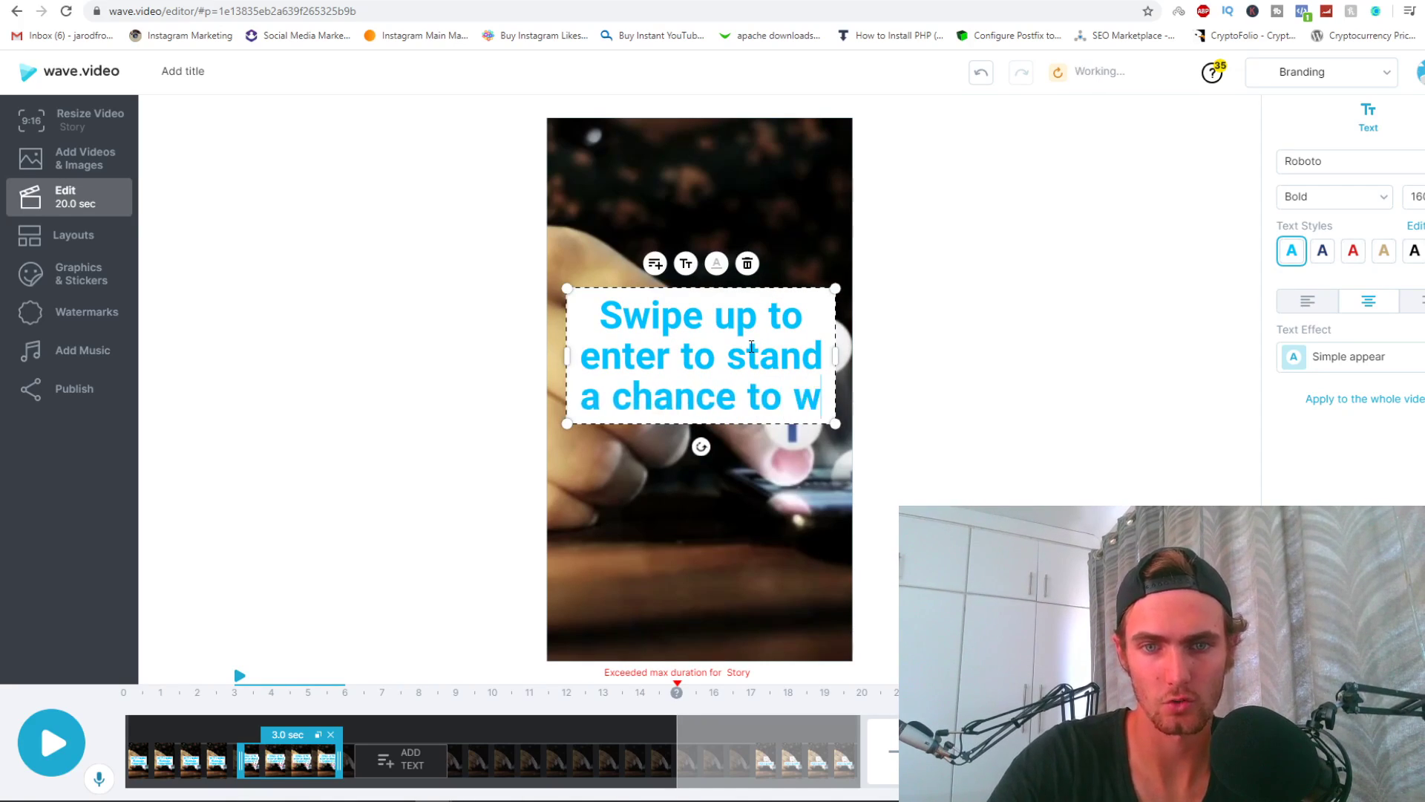
text(in)
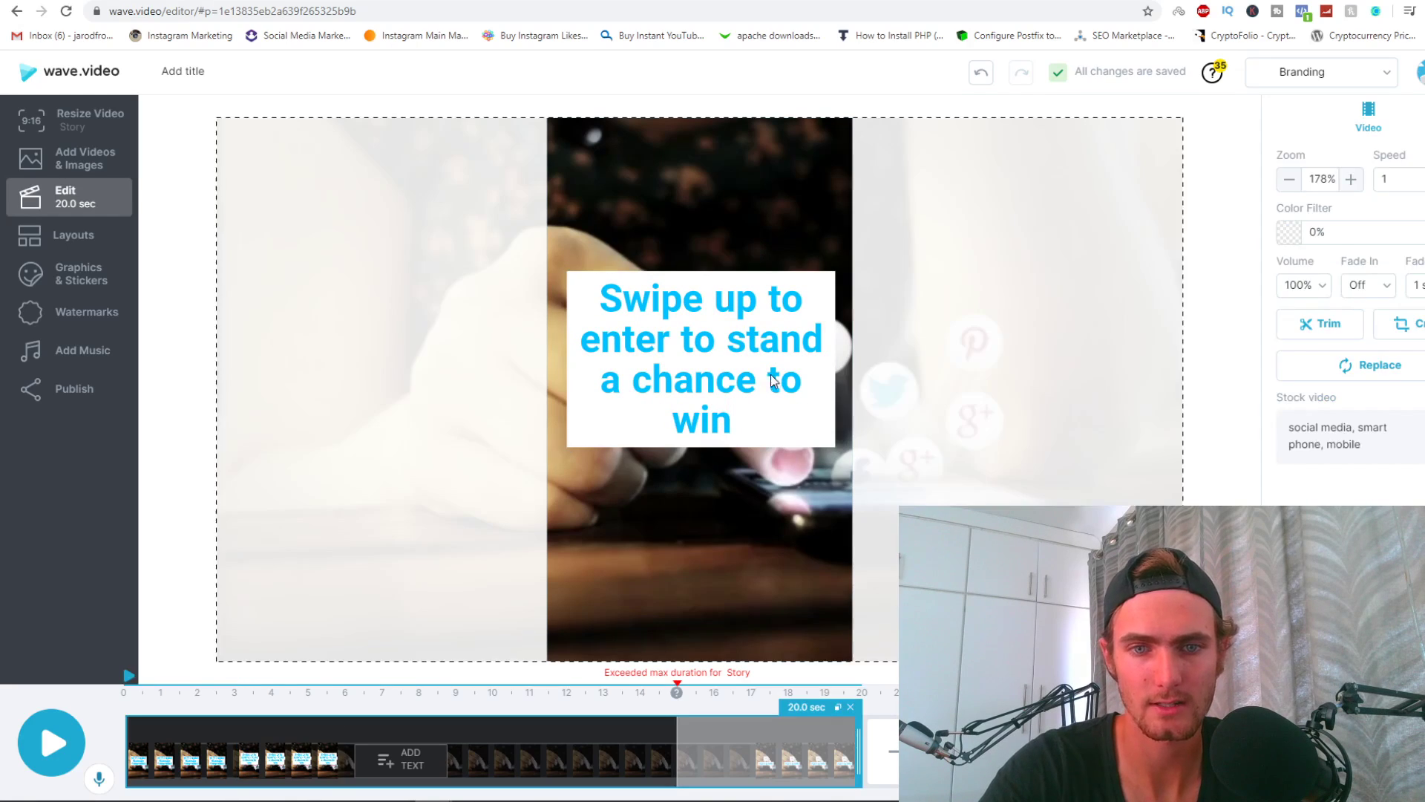
drag(749, 379, 749, 543)
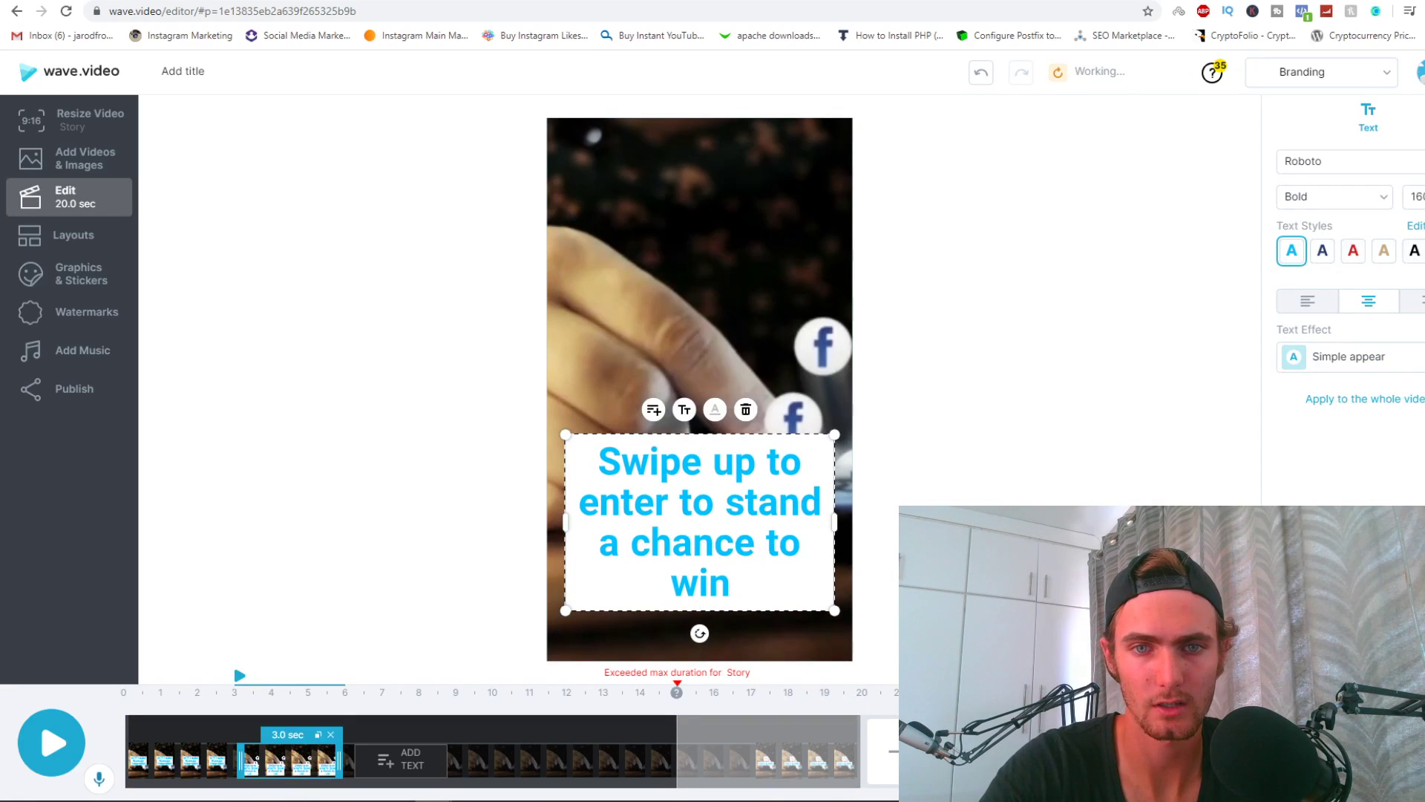
click(140, 761)
key(space)
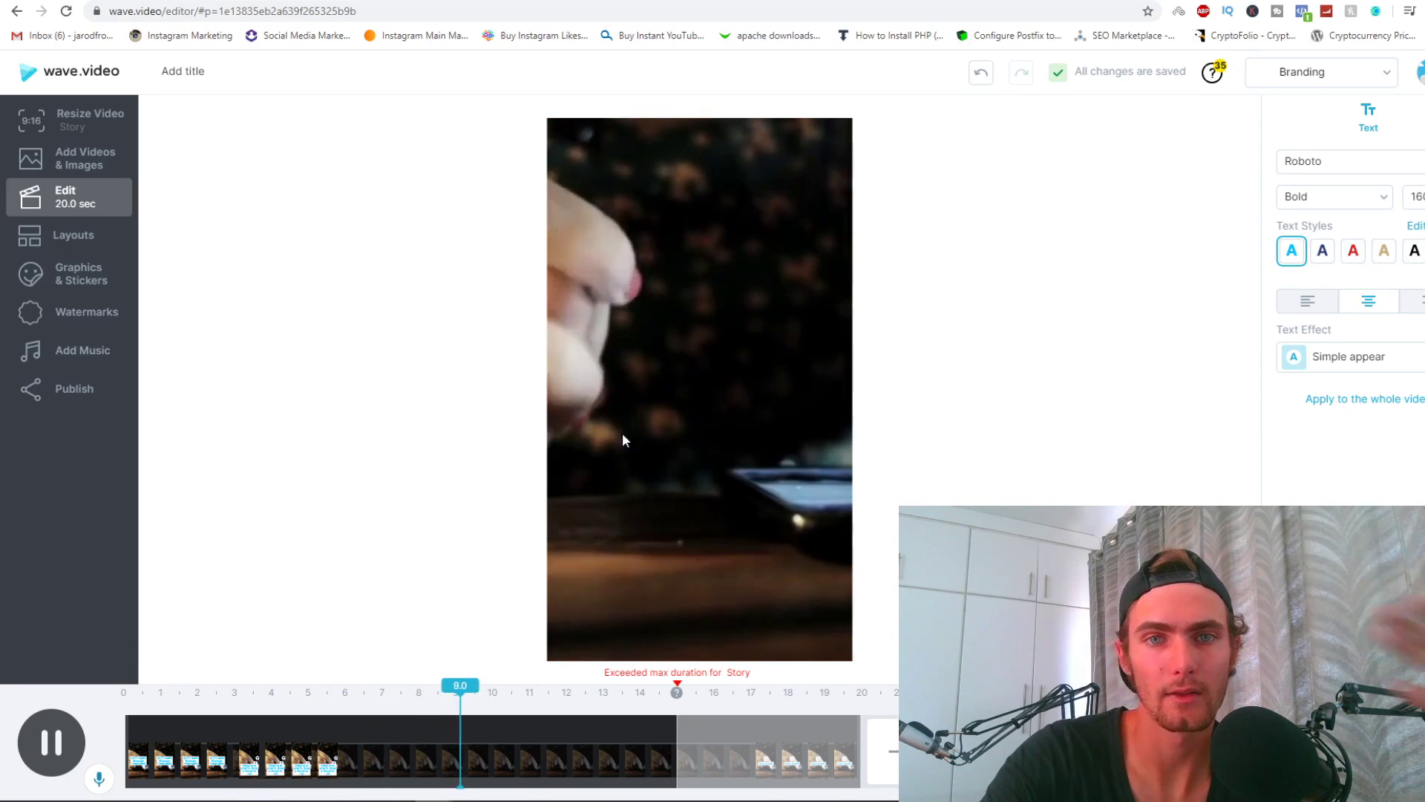
key(ctrl+Tab)
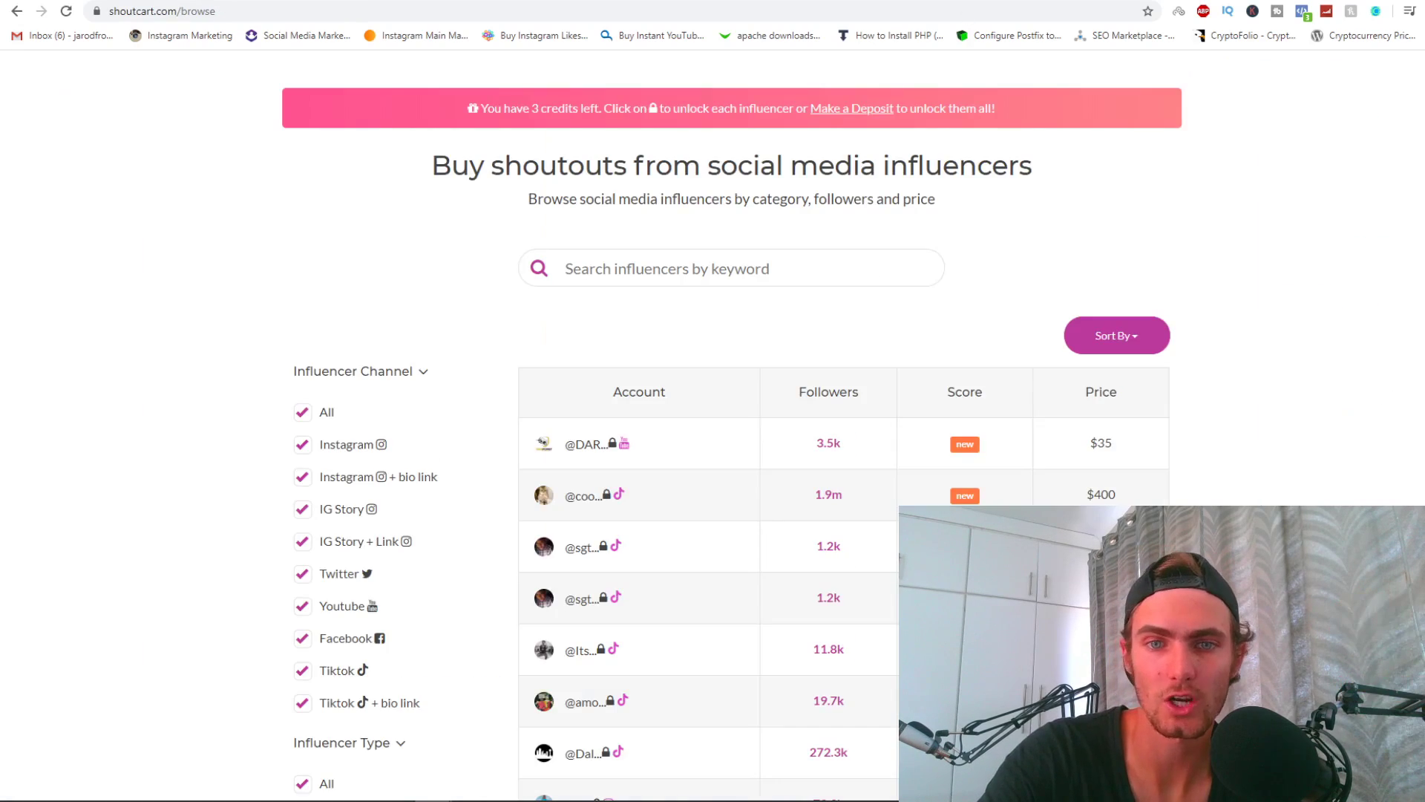
key(ctrl+shift+Tab)
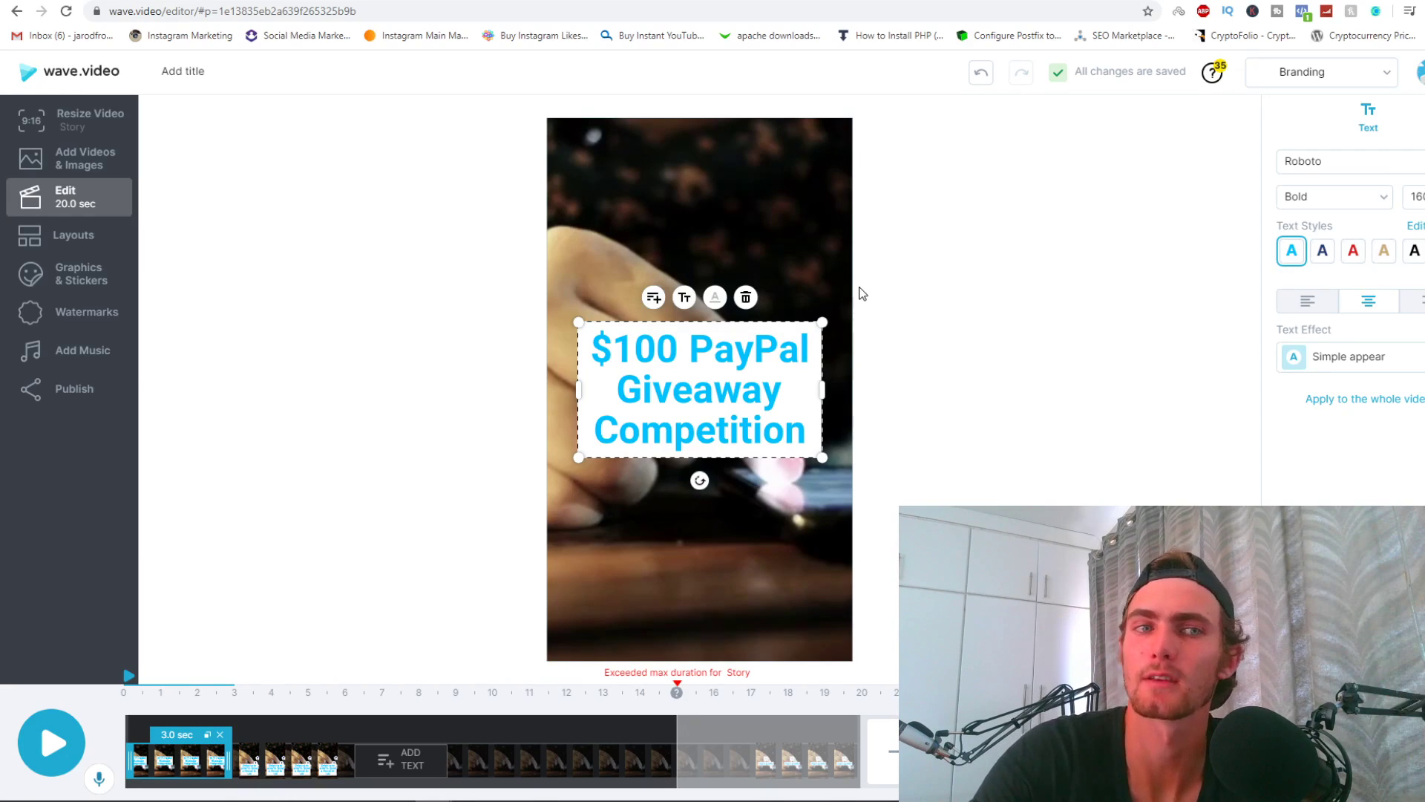
Deselect the title text to review the finished story frame.
click(960, 271)
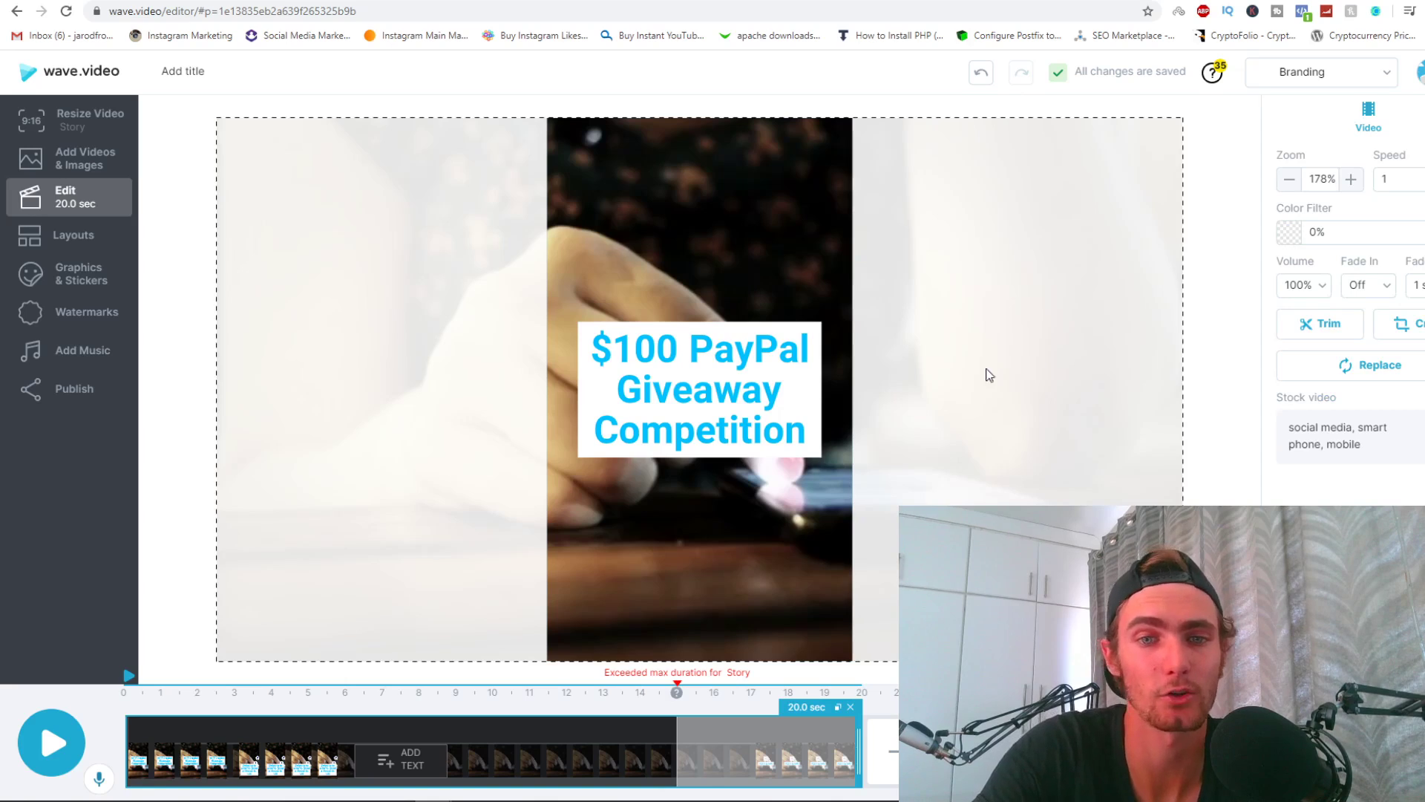